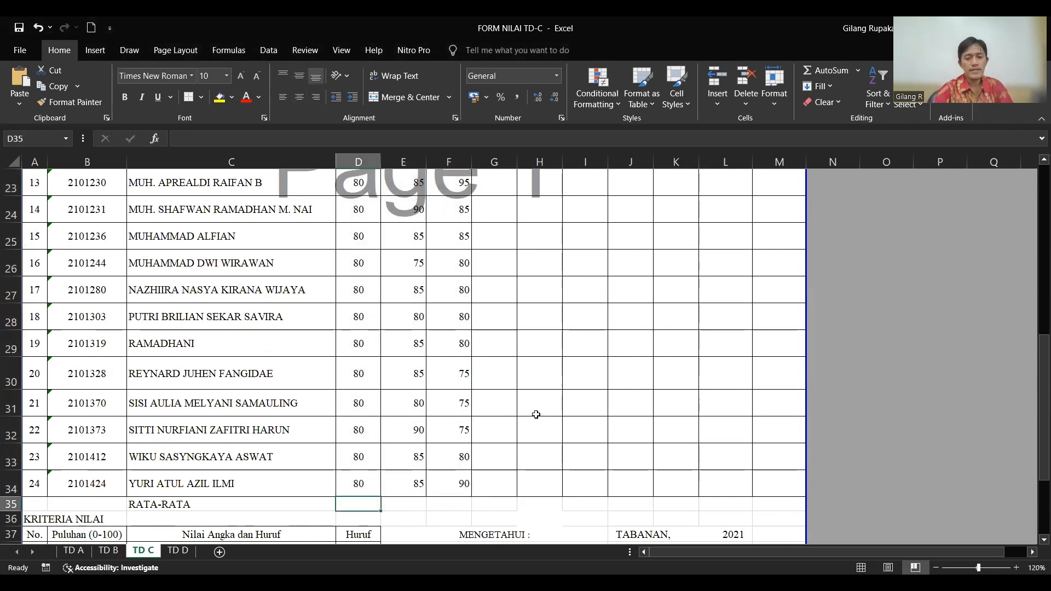
Enter an AVERAGE formula over D11:D34 in cell D35 of the RATA-RATA row for the TUGAS scores
text(=)
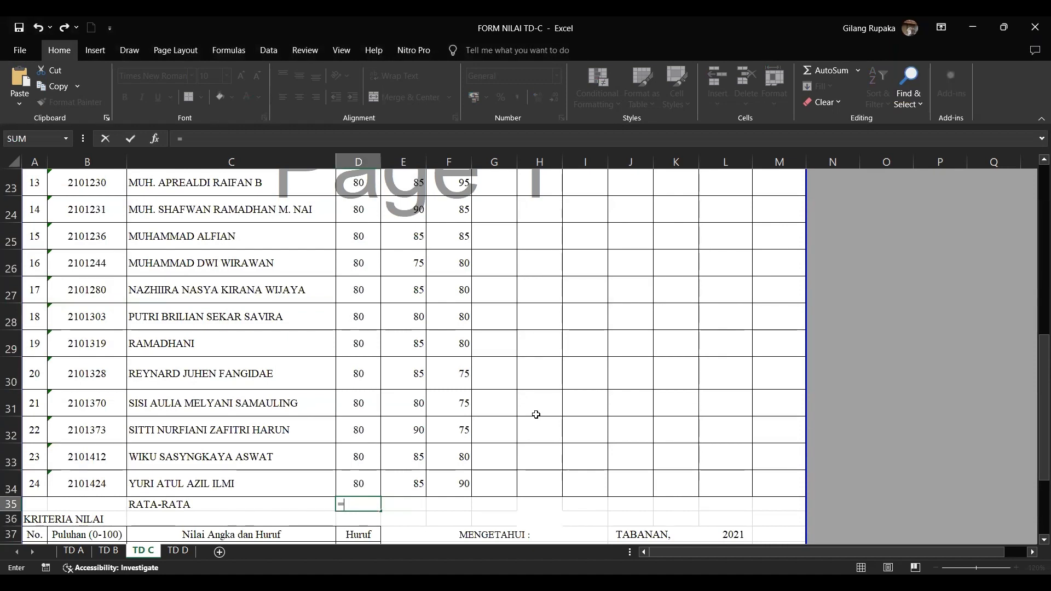
text(a)
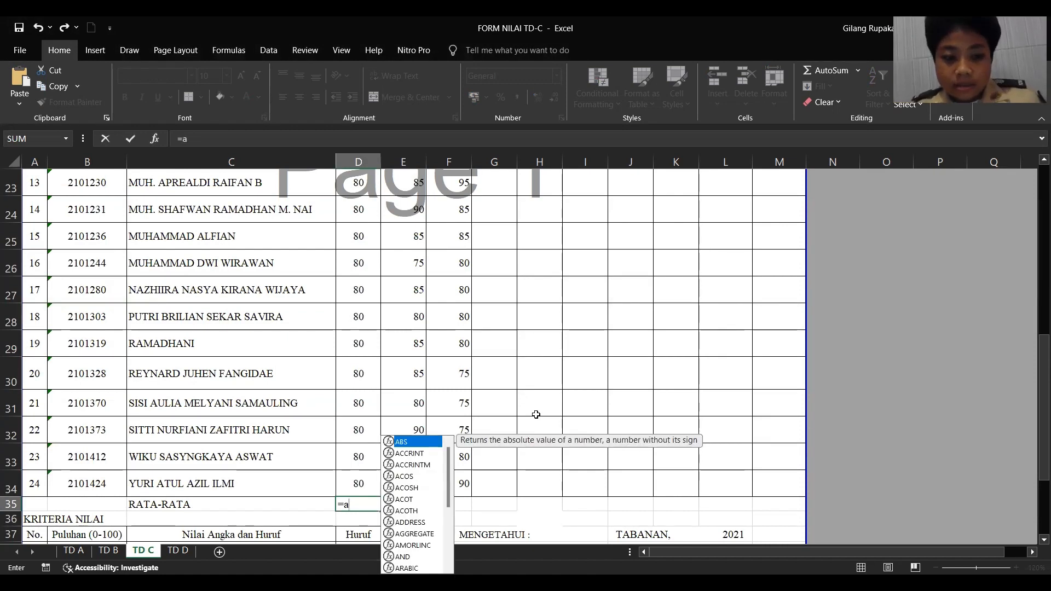
text(verage)
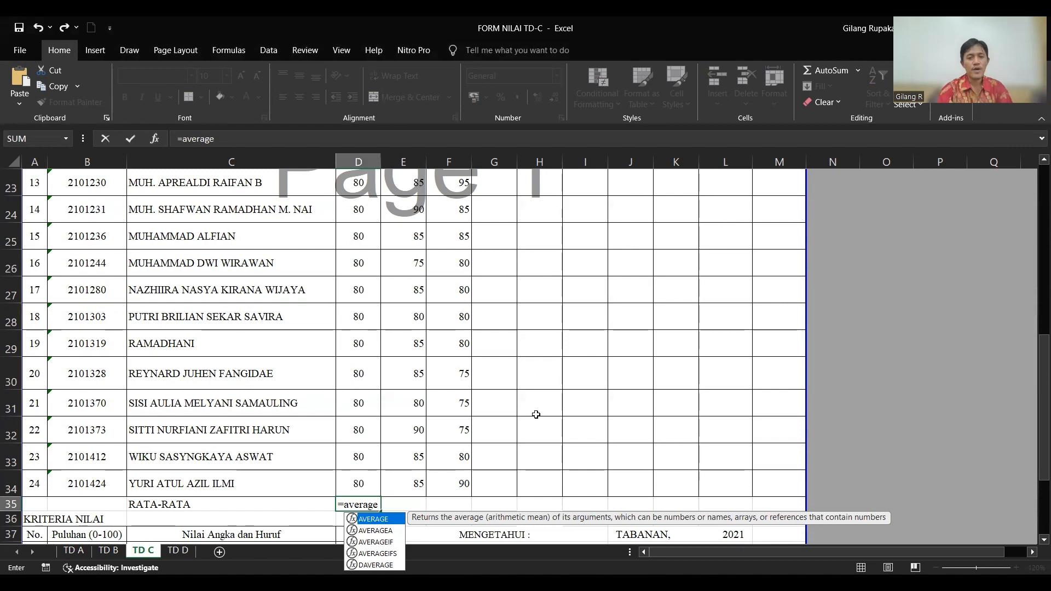
text(()
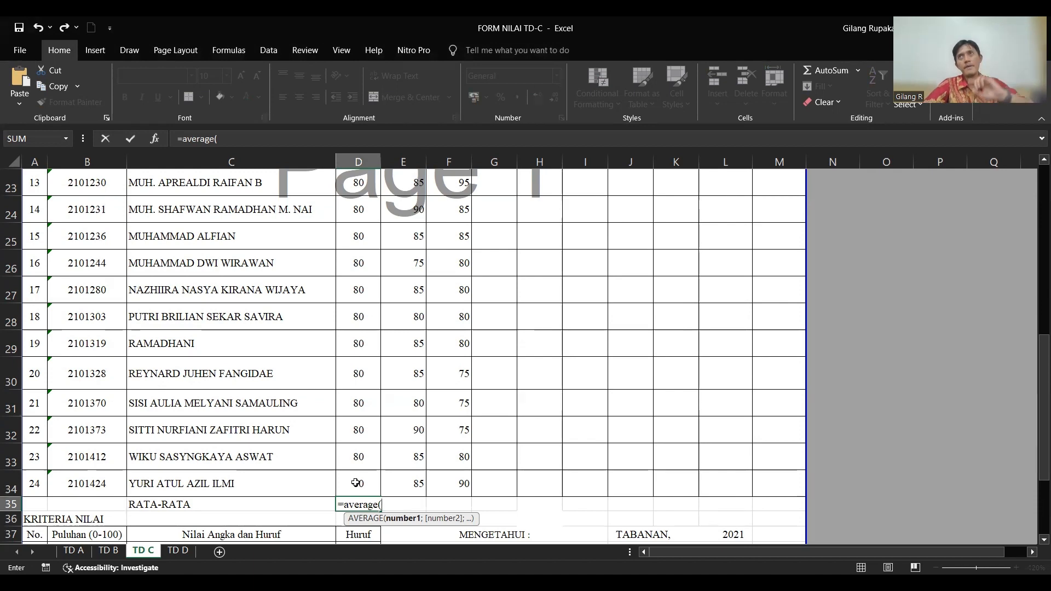
drag(356, 483, 360, 440)
drag(374, 187, 356, 198)
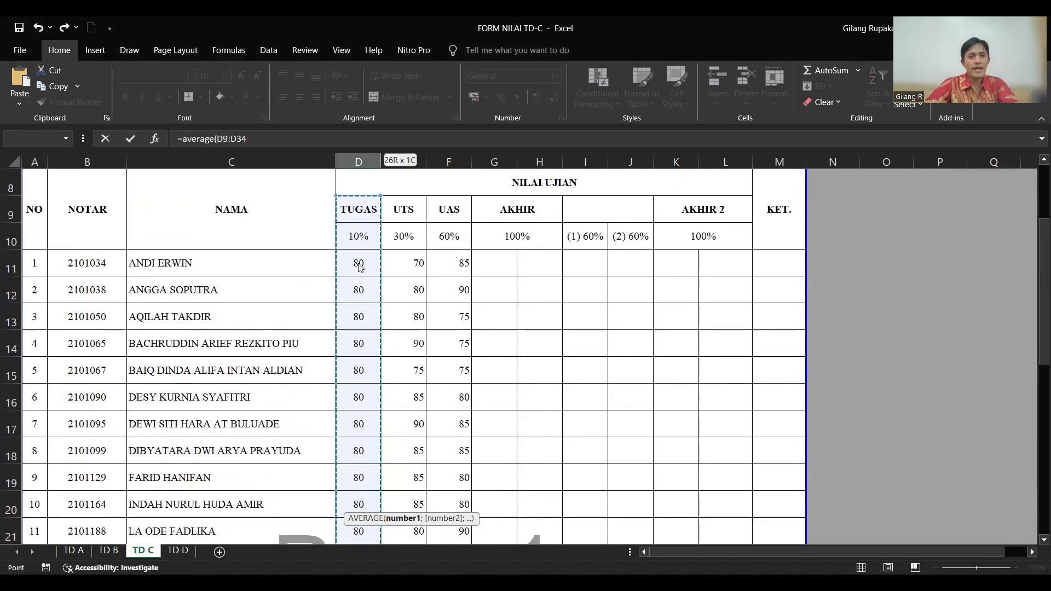
drag(403, 343, 361, 307)
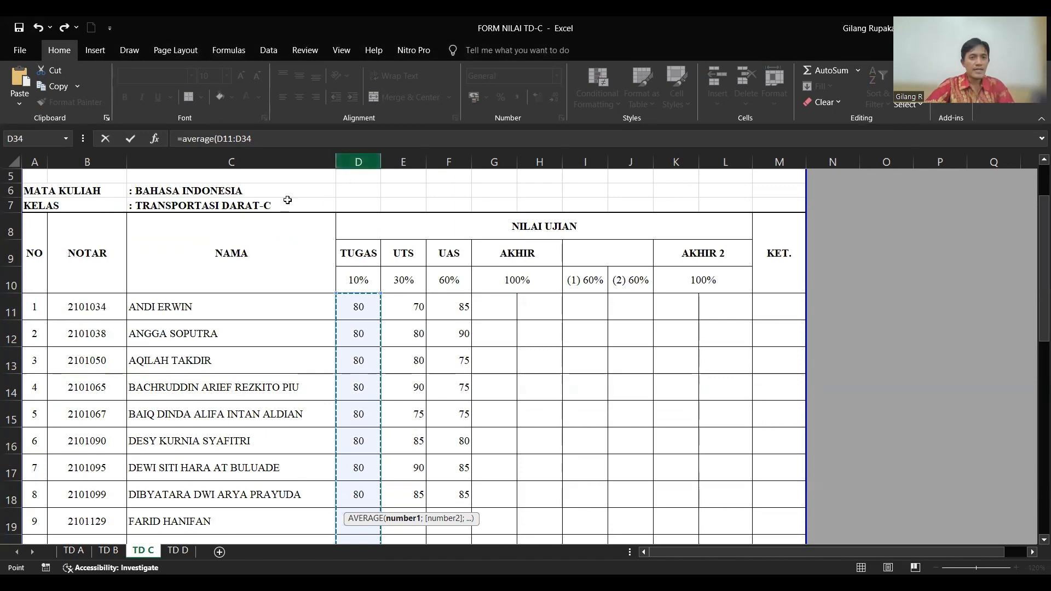
scroll(189, 364, down, 9)
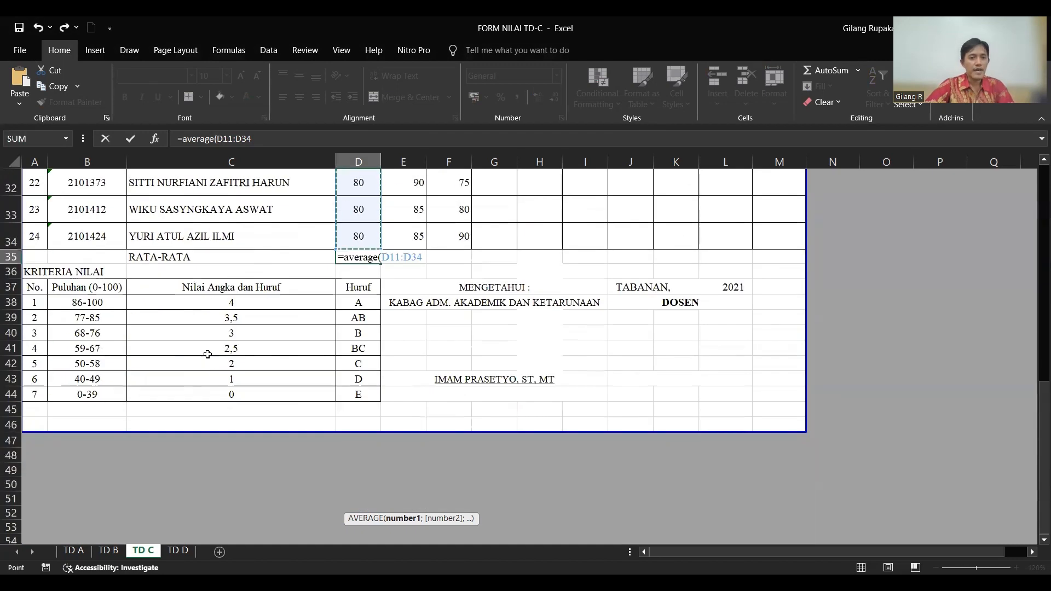
scroll(207, 354, up, 2)
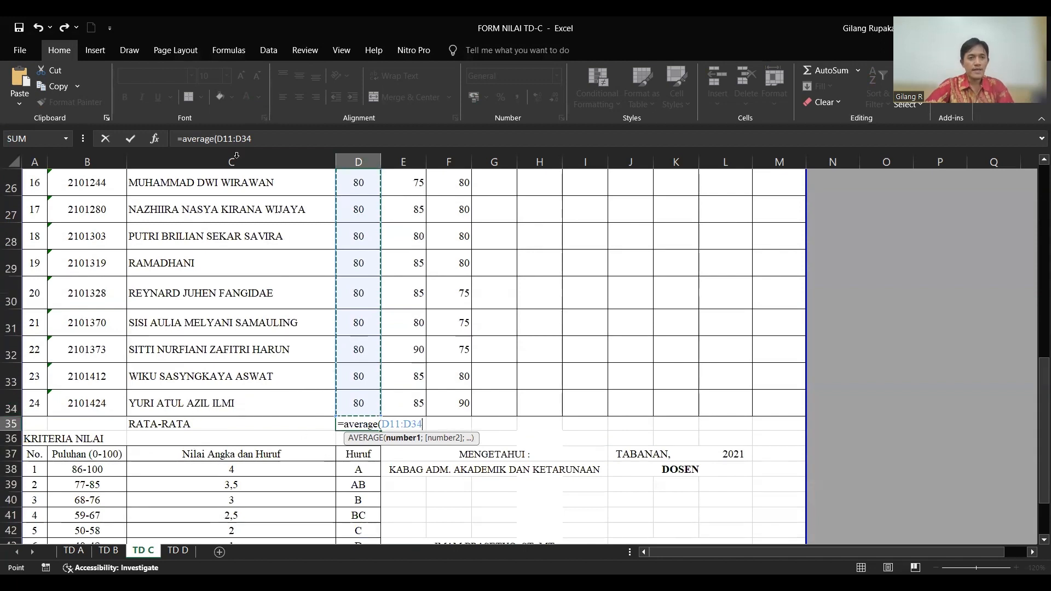
click(261, 139)
text())
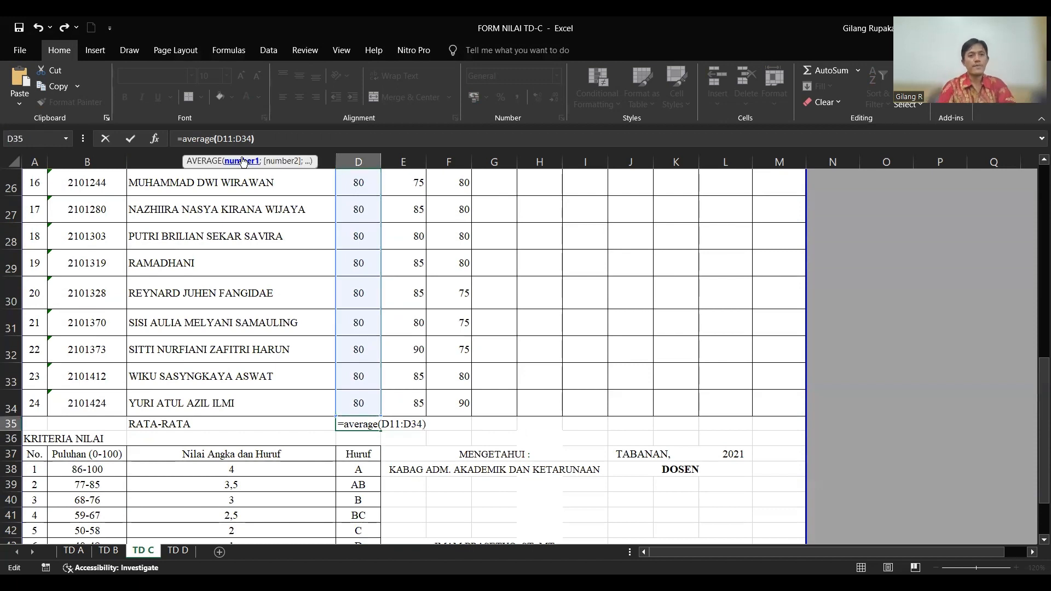
key(Return)
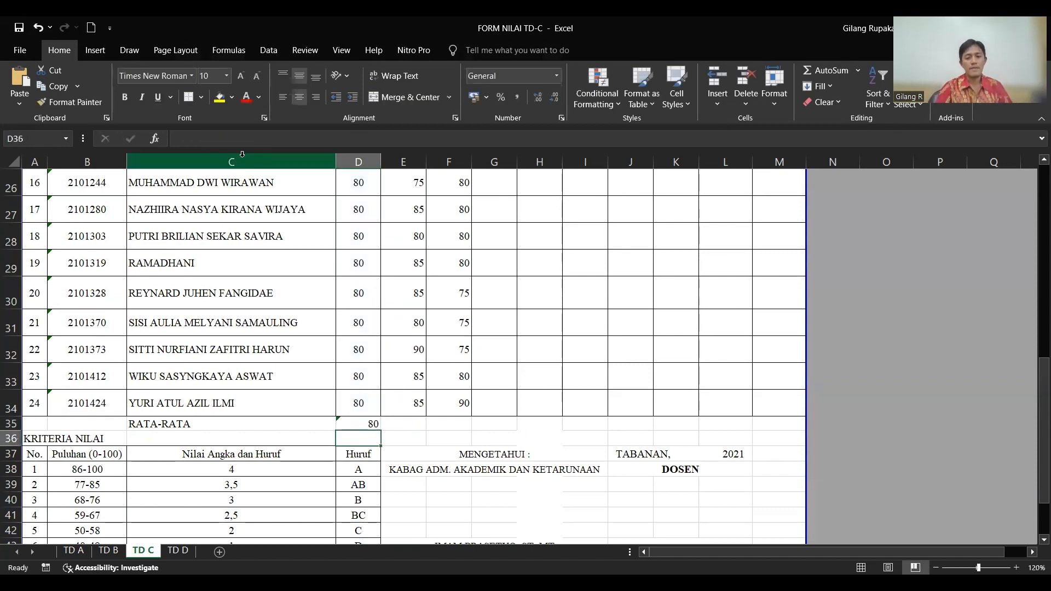
key(Up)
key(Up)
key(Up)
key(Up)
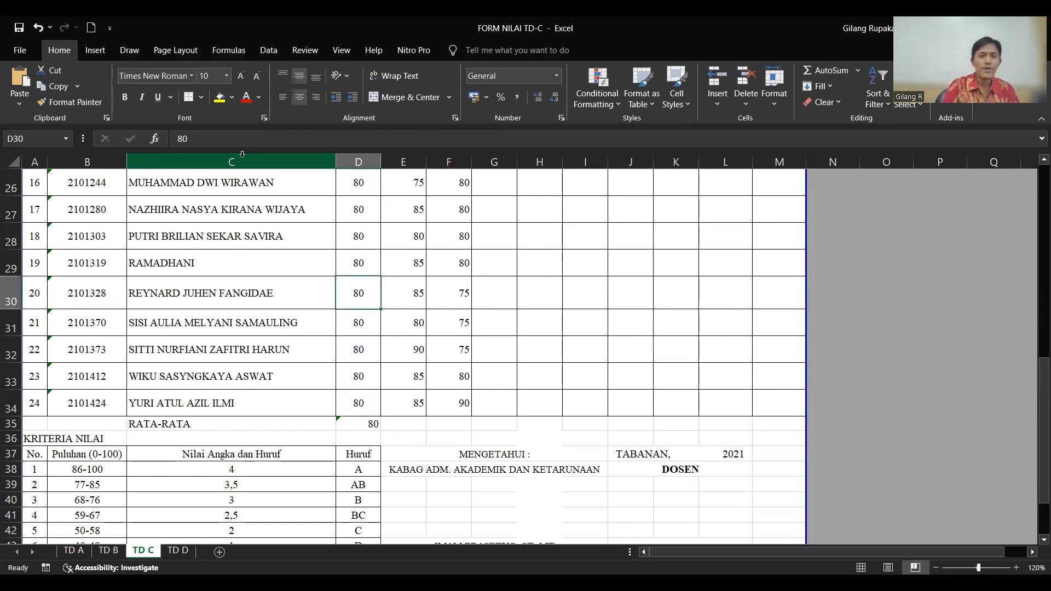
Enter an AVERAGE formula over E11:E34 in cell E35 for the UTS scores
key(Down)
key(Down)
key(Down)
key(Right)
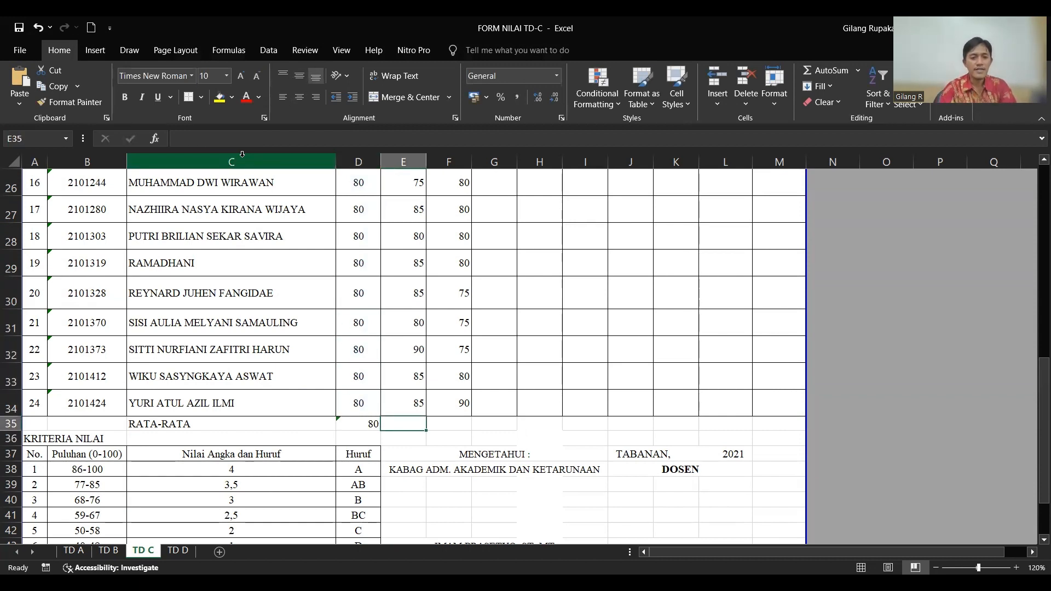
text(=ave)
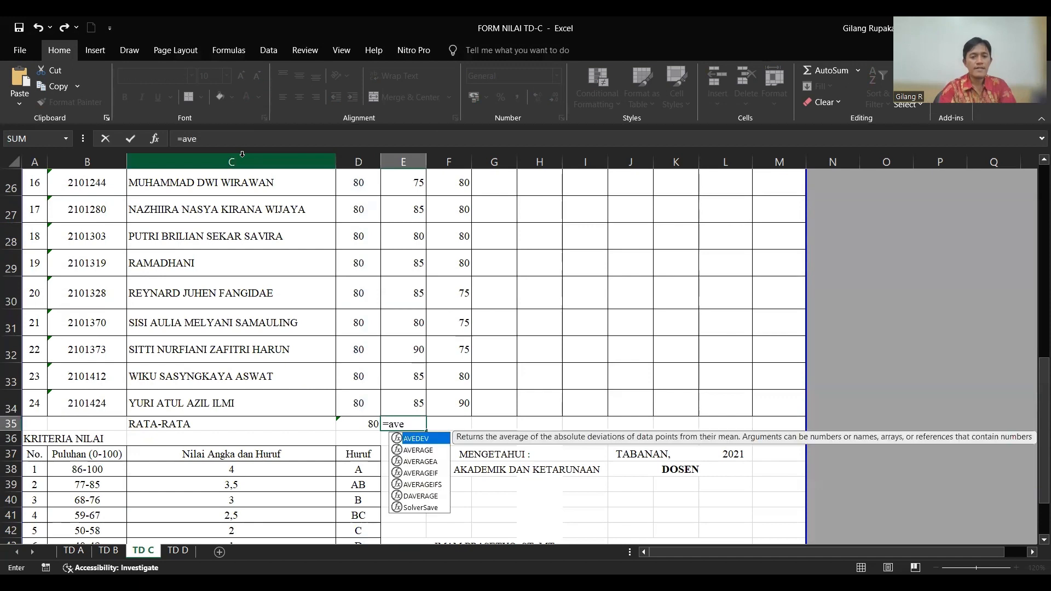
text(ga)
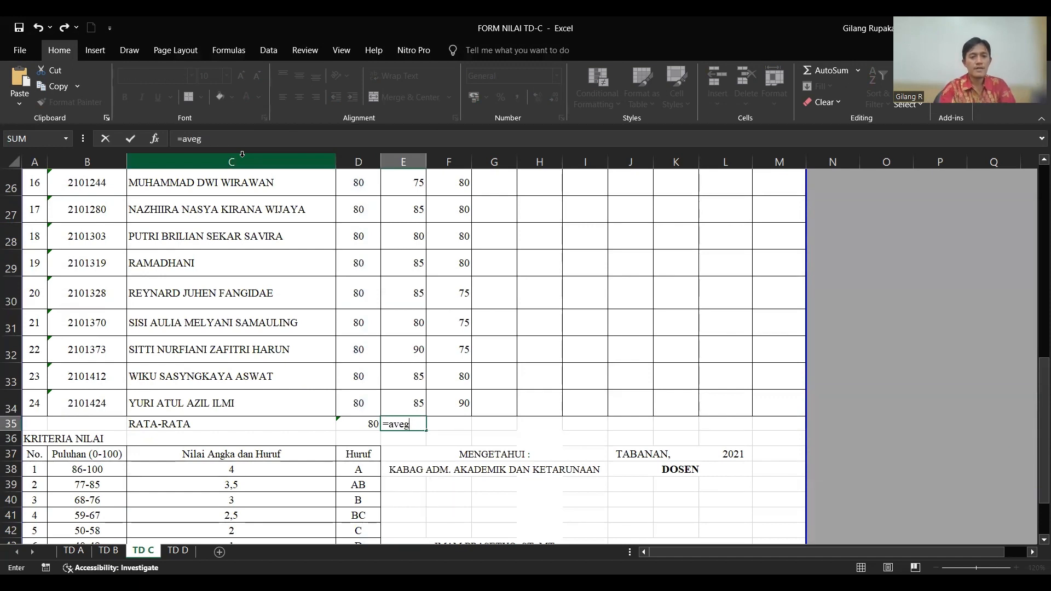
key(BackSpace)
text(rage)
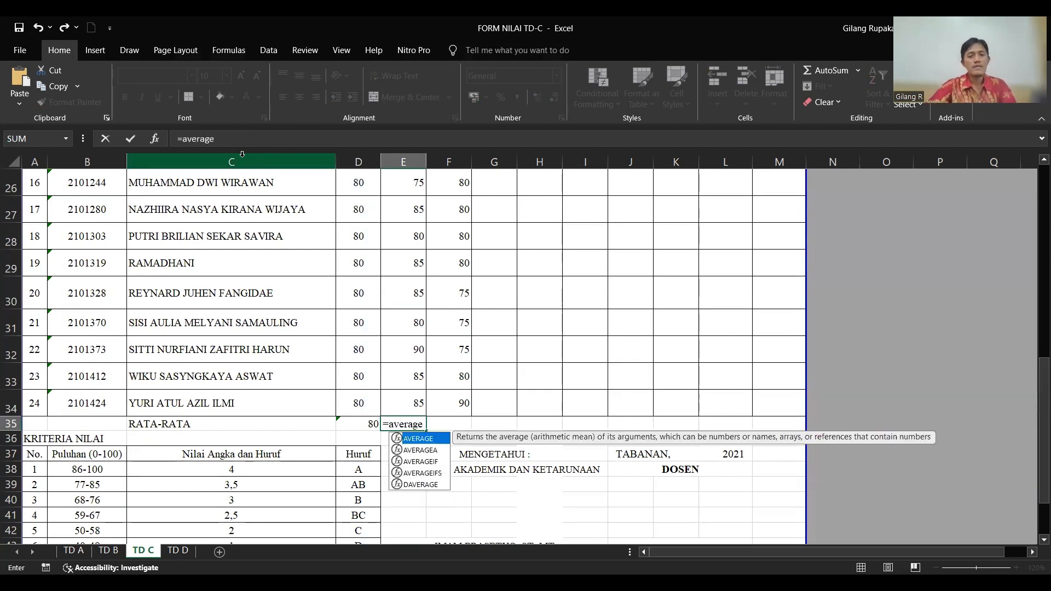
text(()
scroll(449, 353, up, 8)
drag(405, 362, 408, 402)
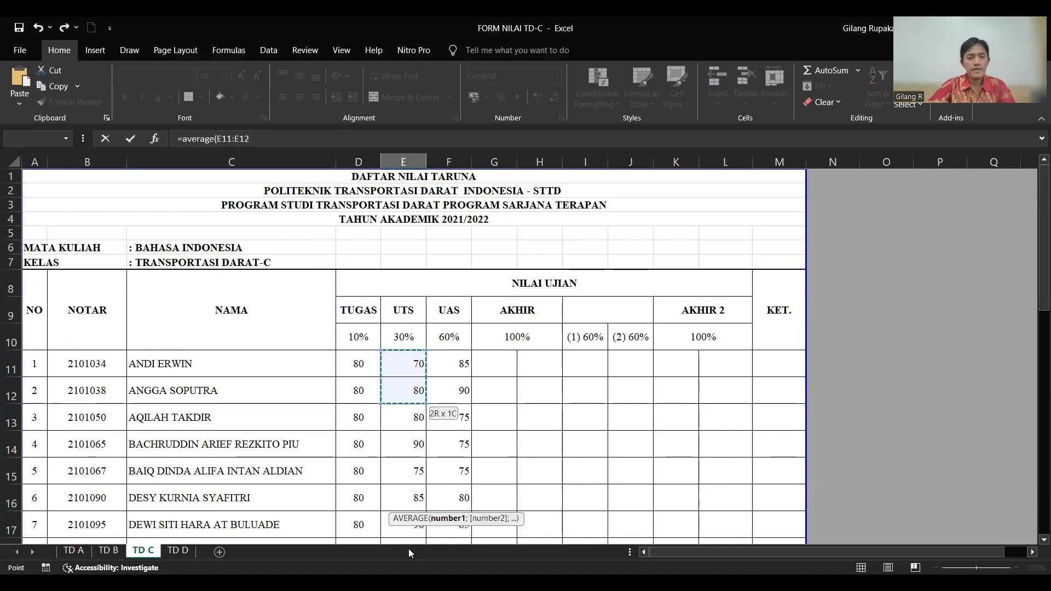
drag(408, 553, 414, 480)
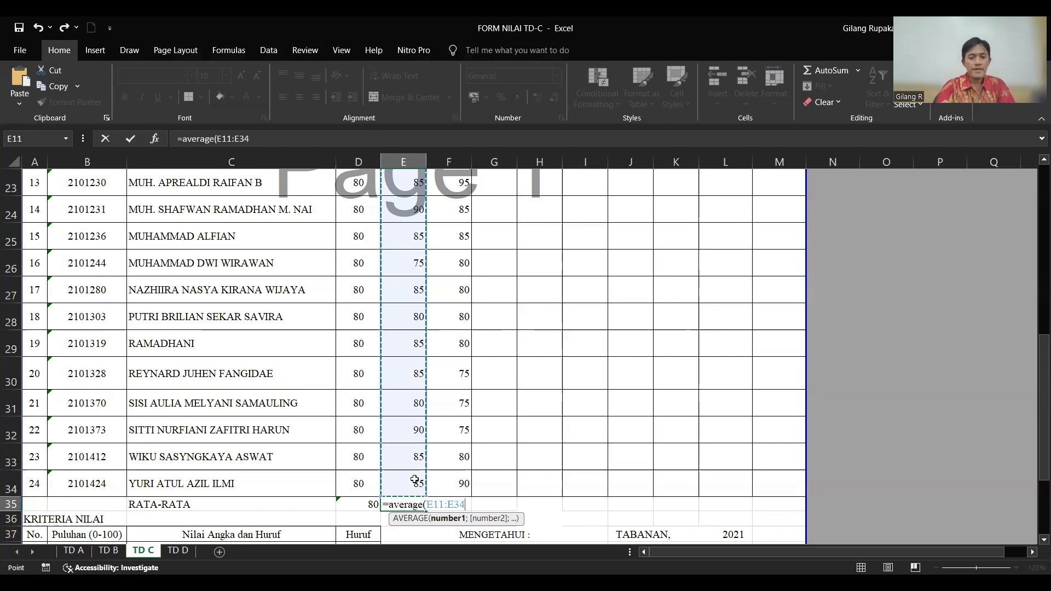
key(Return)
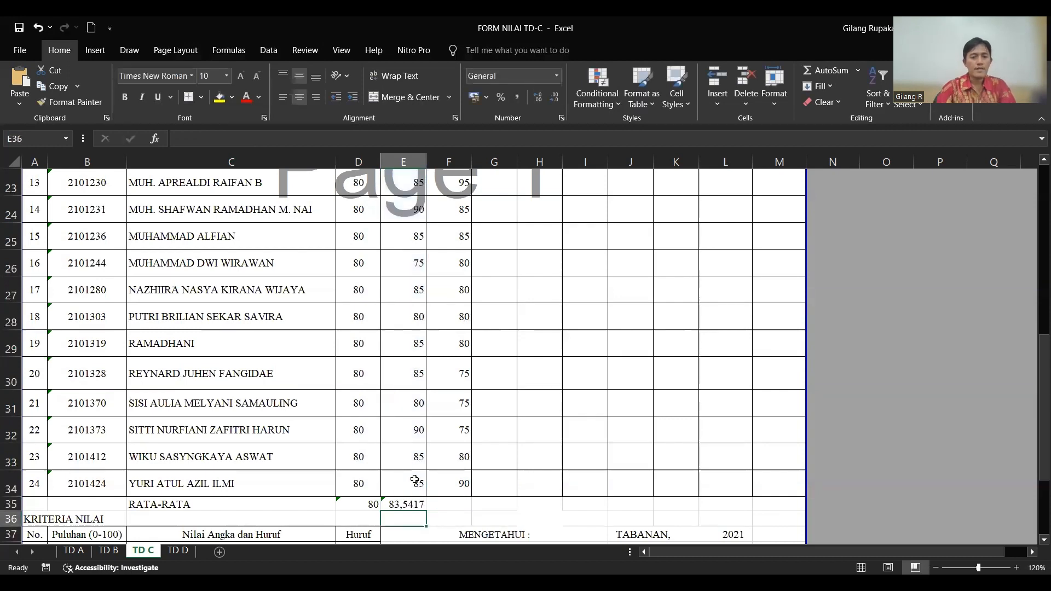
Display the UTS average in E35 with two decimal places
click(401, 508)
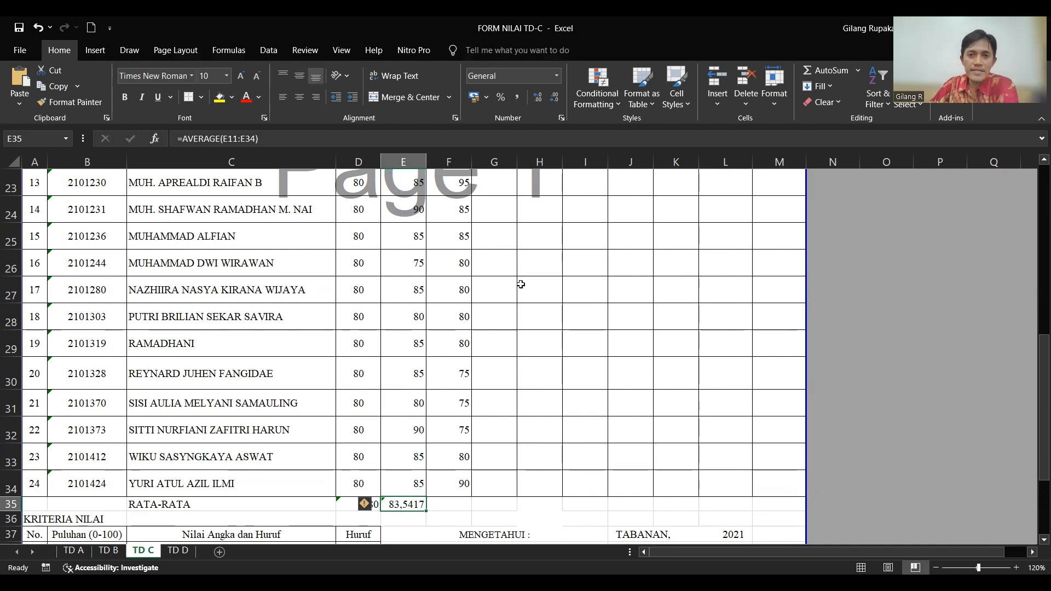
click(556, 100)
click(556, 100)
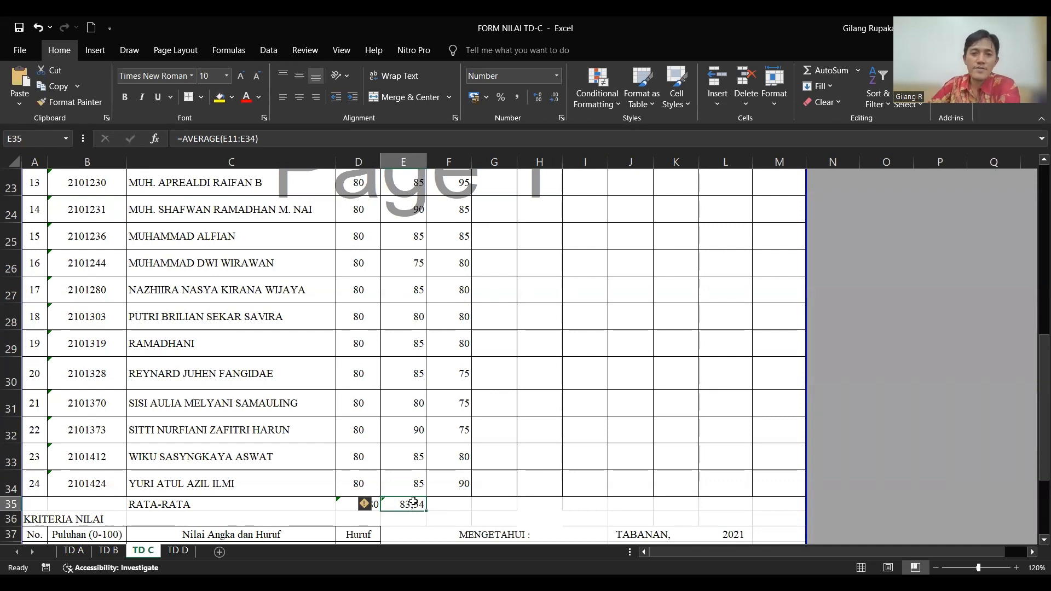
click(555, 102)
click(541, 98)
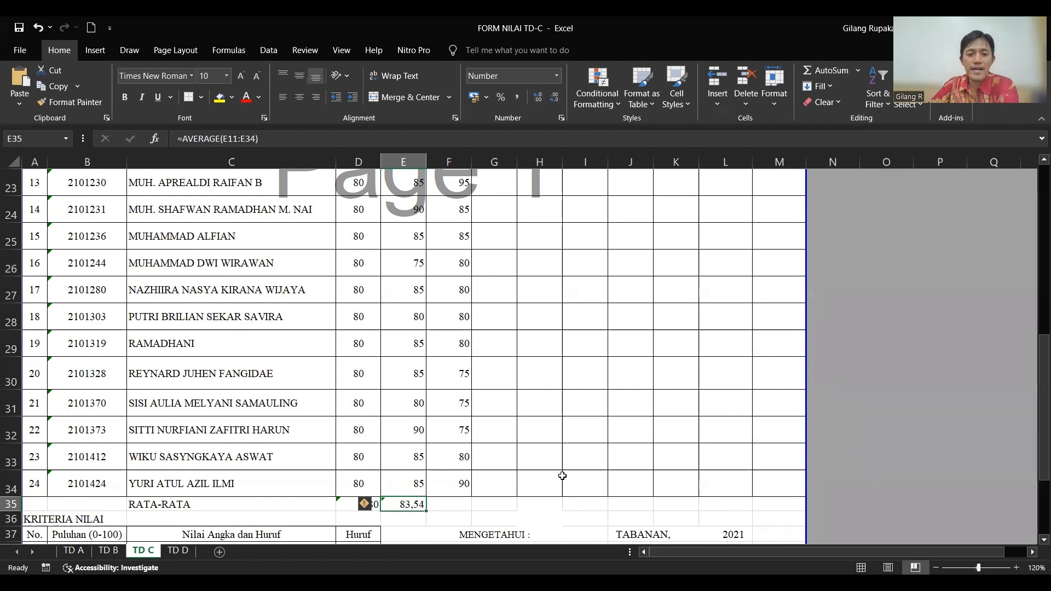
Enter an AVERAGE formula over F11:F34 in cell F35 for the UAS scores
click(452, 505)
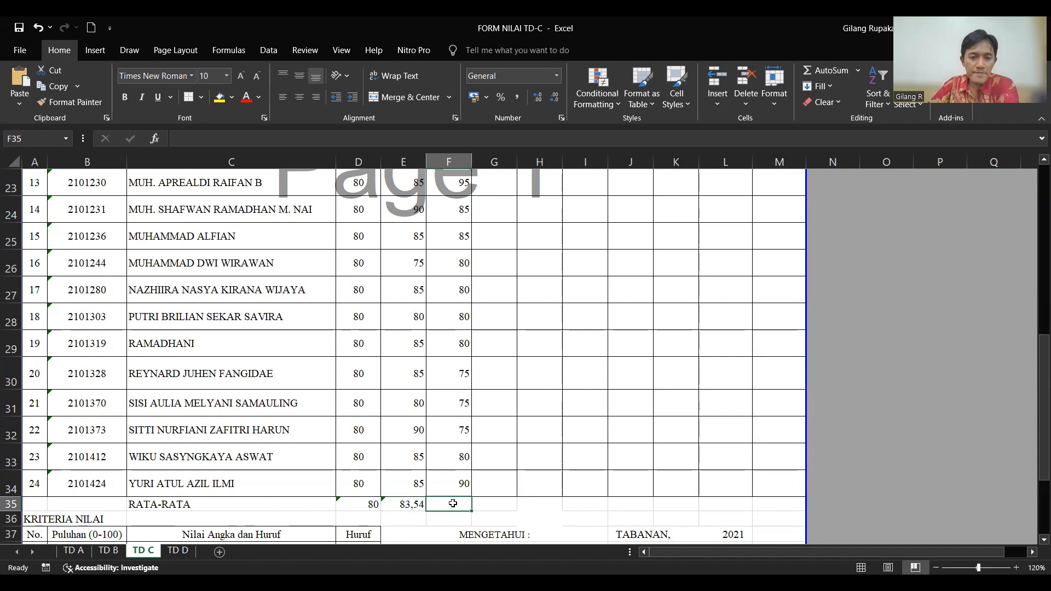
click(420, 504)
click(448, 504)
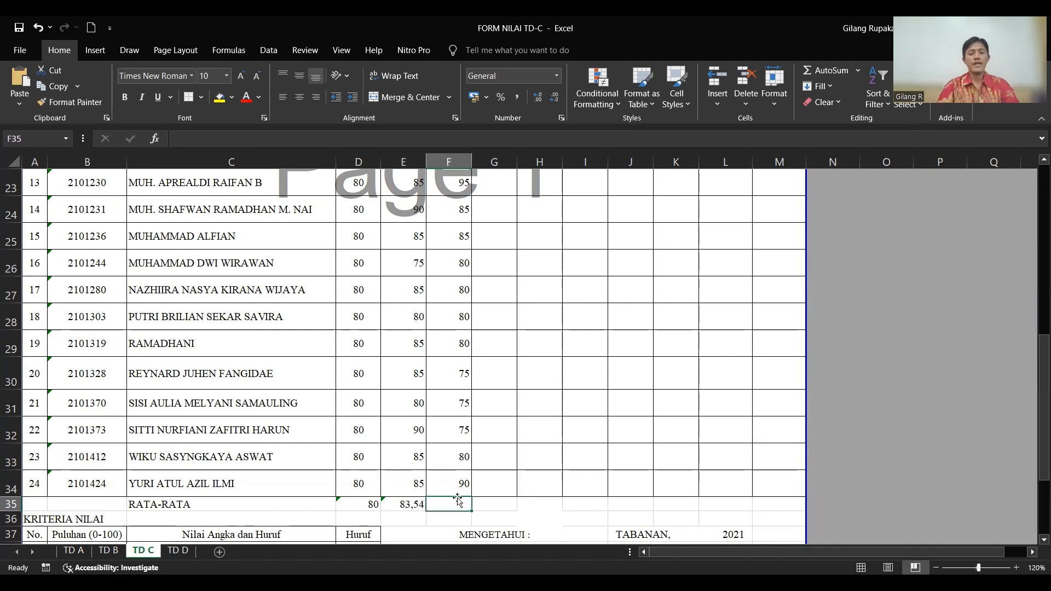
text(=)
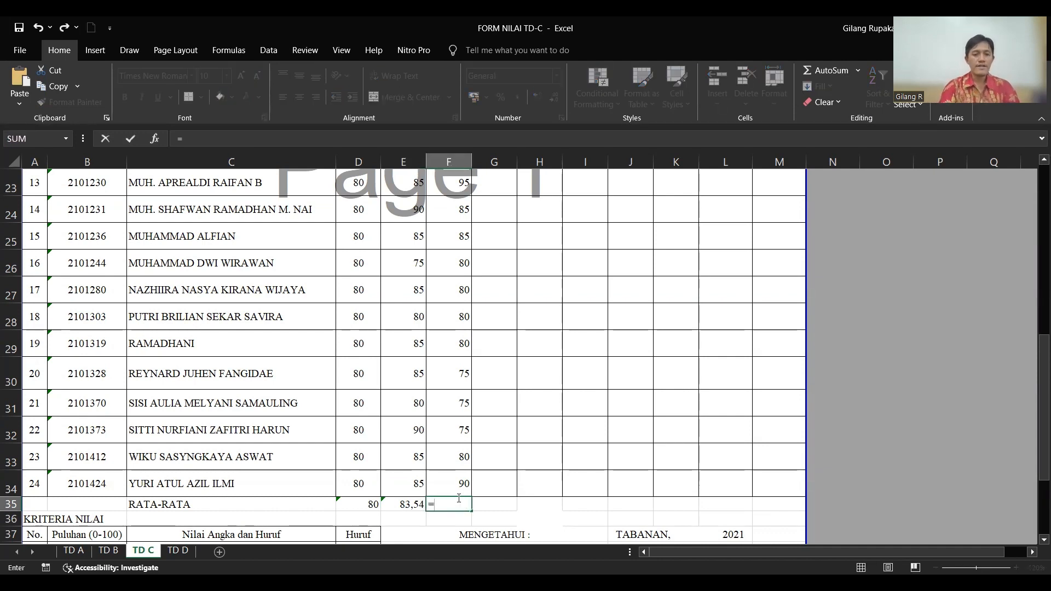
text(aveg)
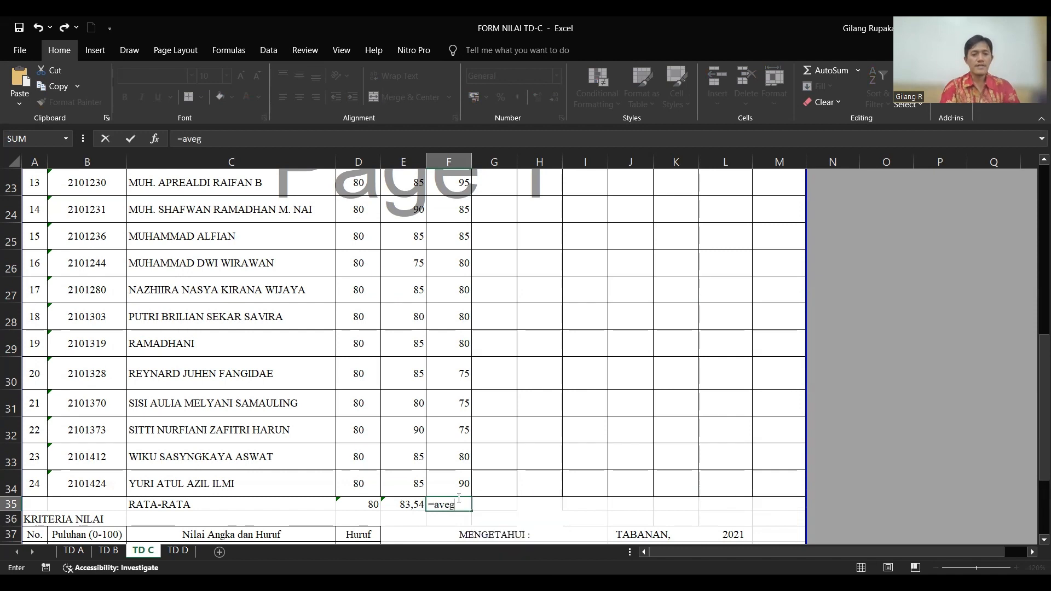
key(BackSpace)
text(rage()
scroll(587, 410, up, 7)
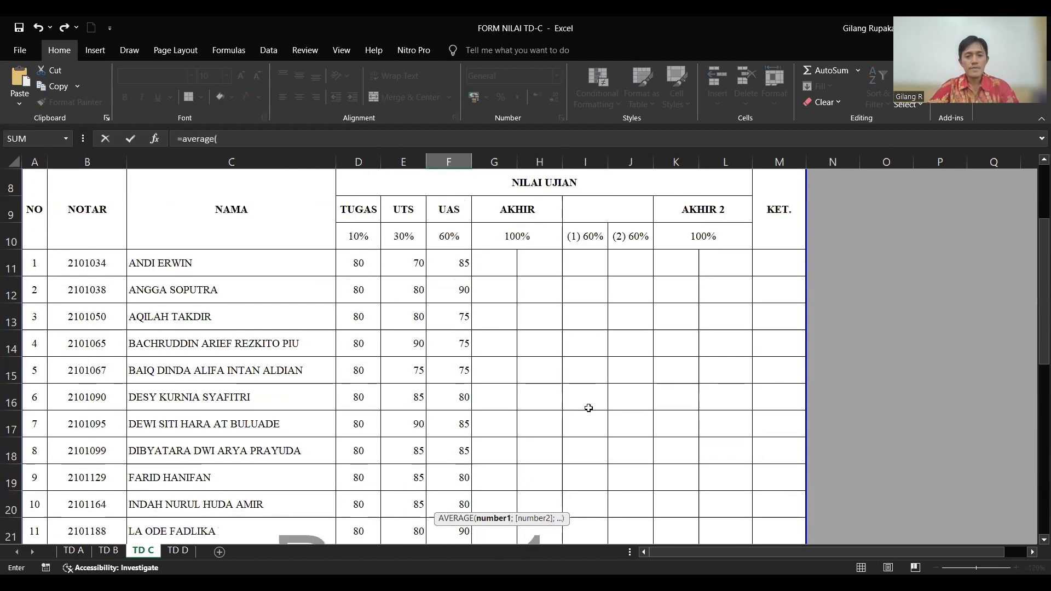
drag(460, 350, 453, 391)
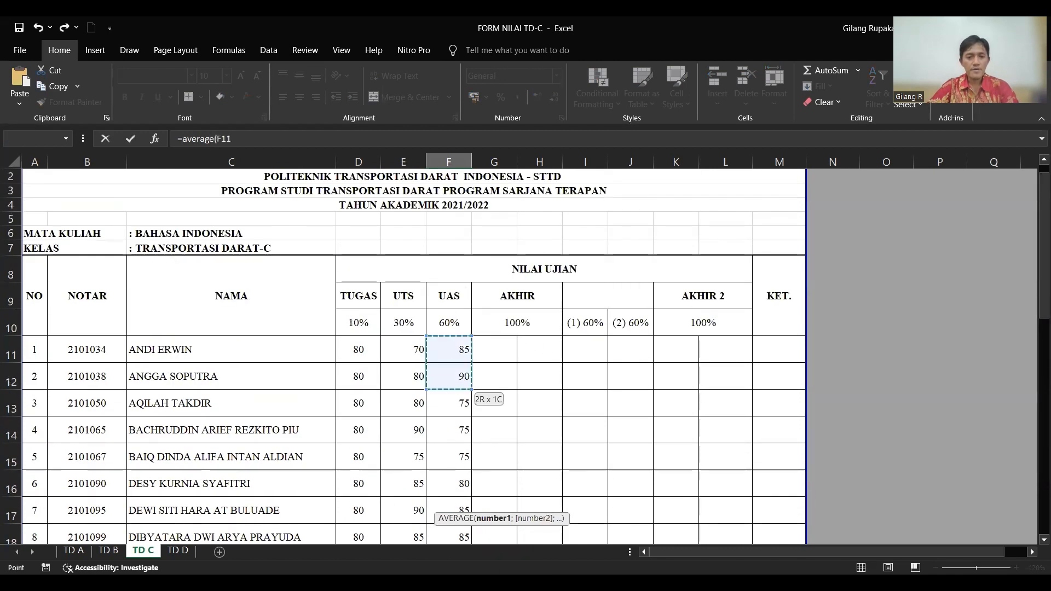
key(ctrl+shift+Down)
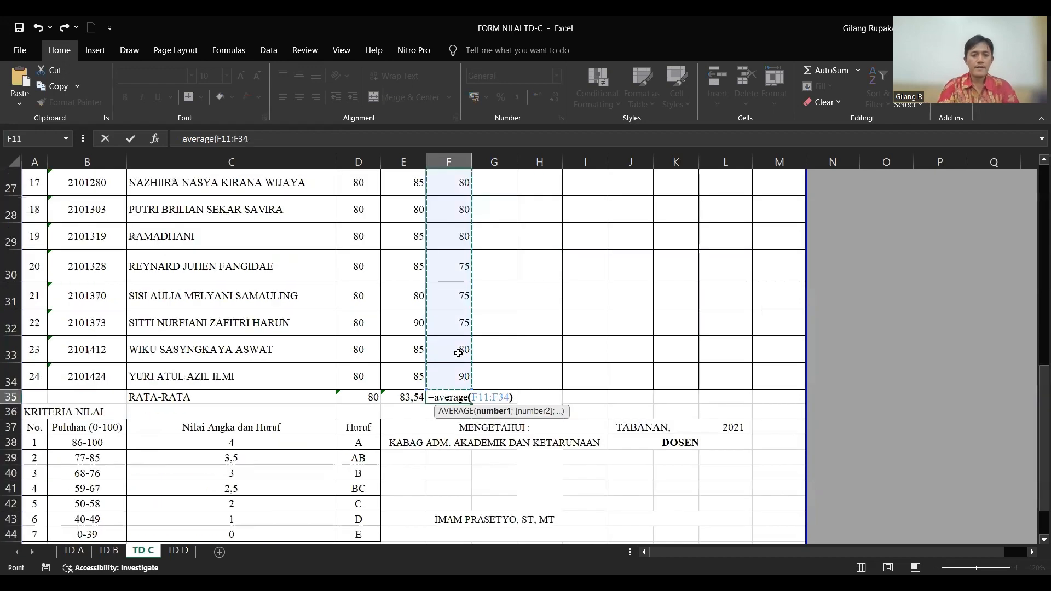
key(Return)
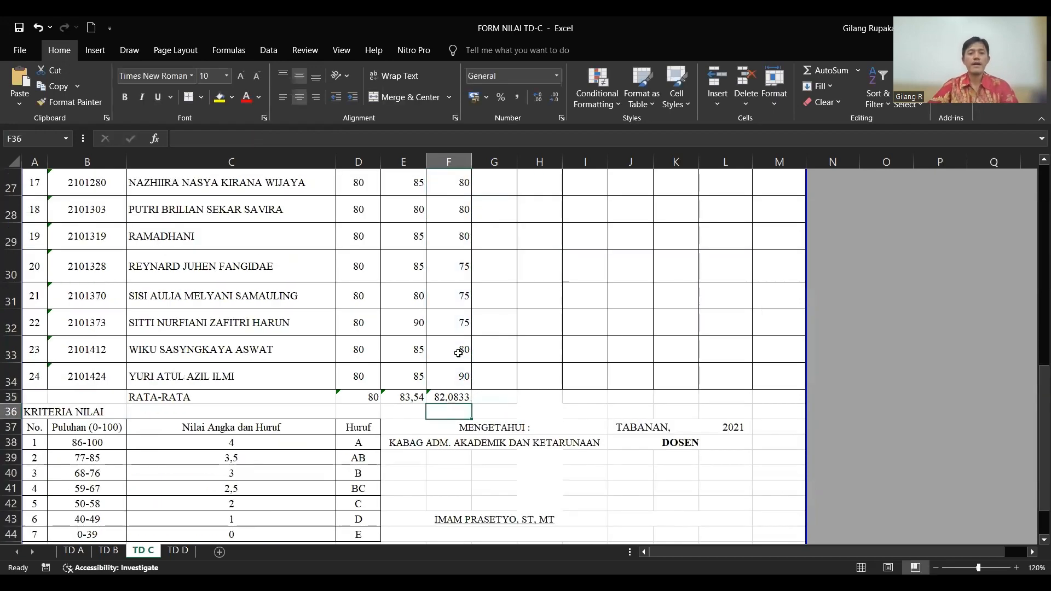
Display the UAS average in F35 with two decimal places
click(439, 396)
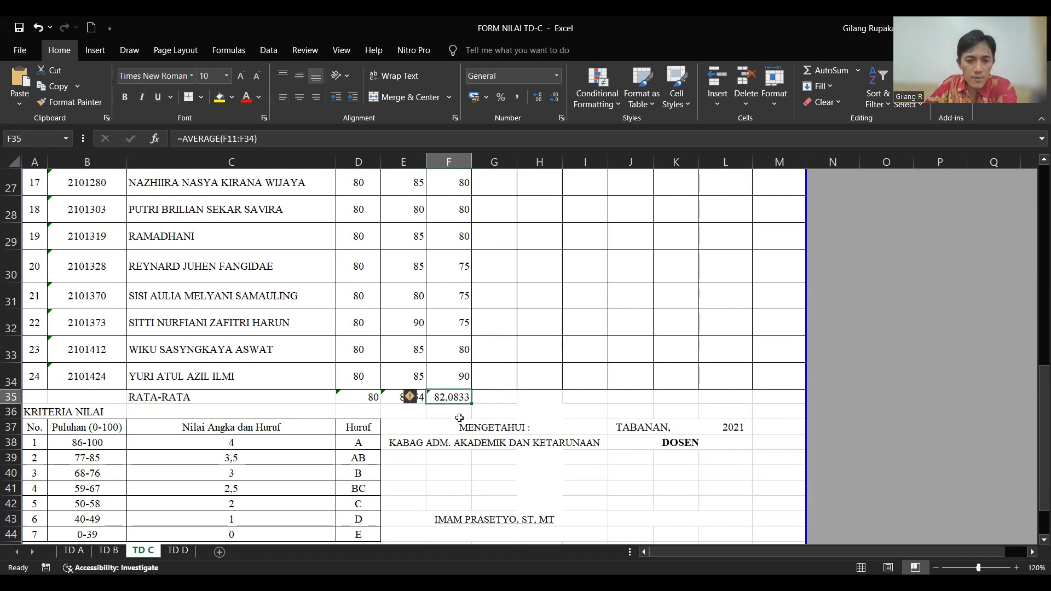
click(555, 99)
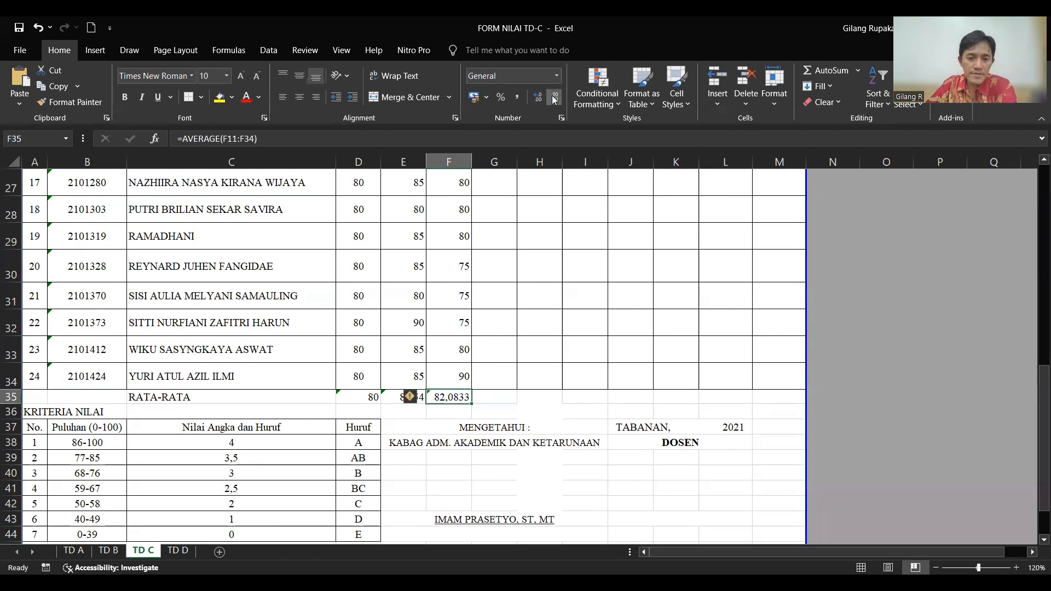
click(554, 99)
click(528, 417)
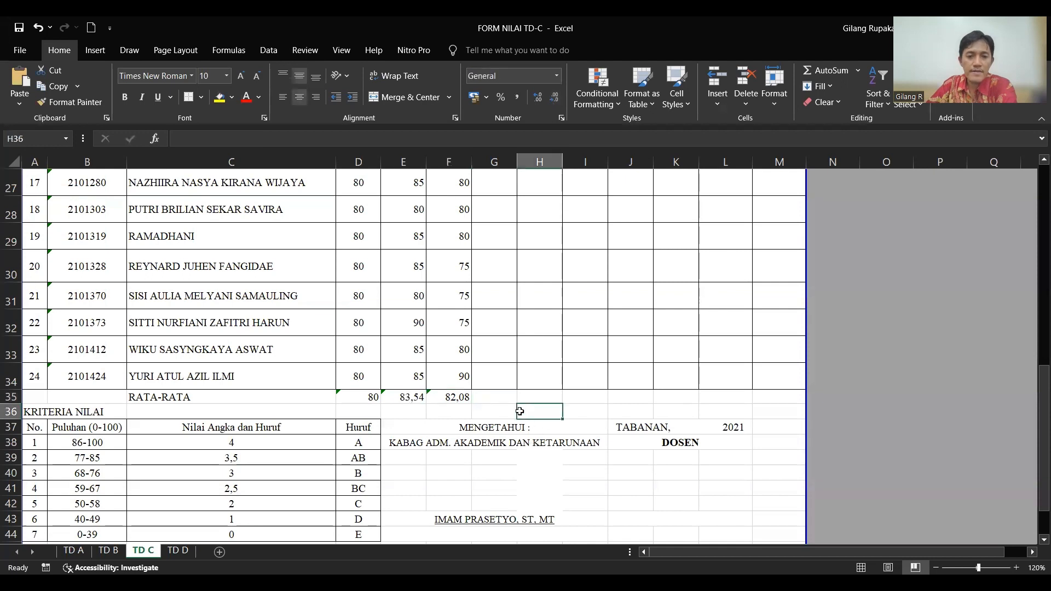
Review the TUGAS and UTS averages in the RATA-RATA row
click(369, 398)
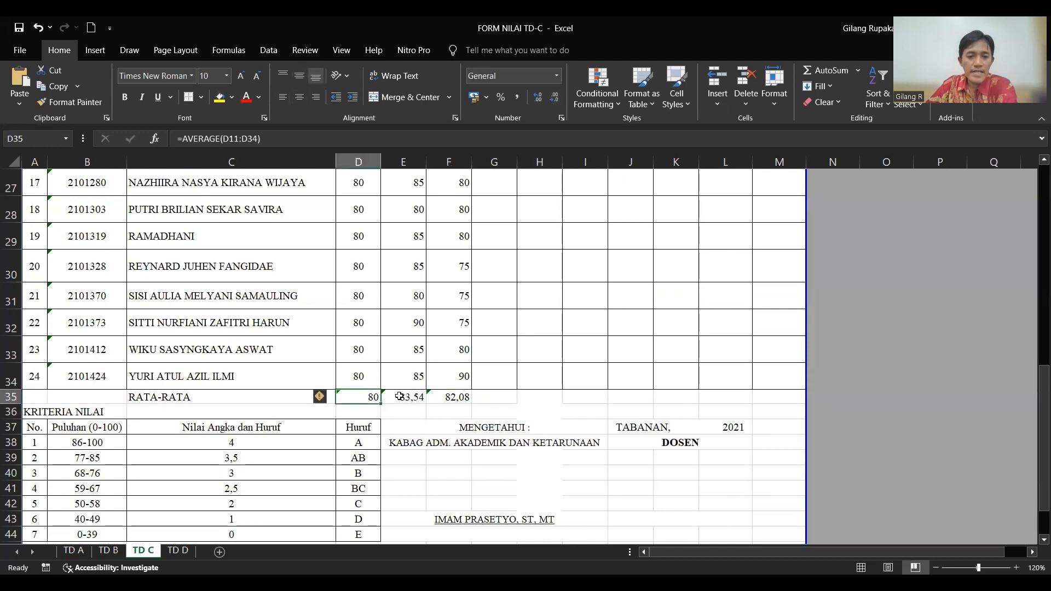
key(Right)
click(390, 421)
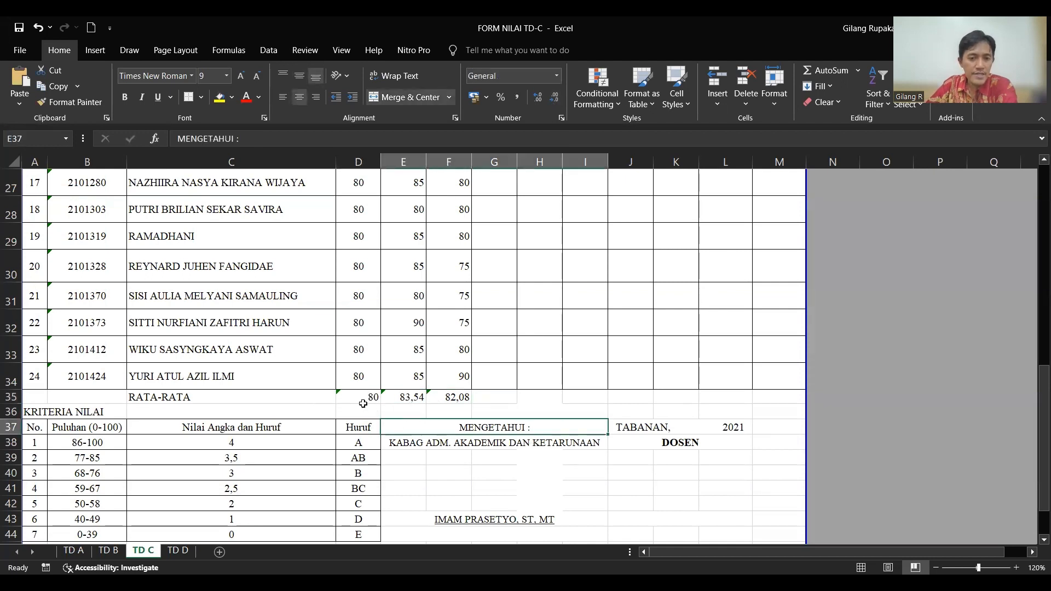
click(363, 403)
click(406, 400)
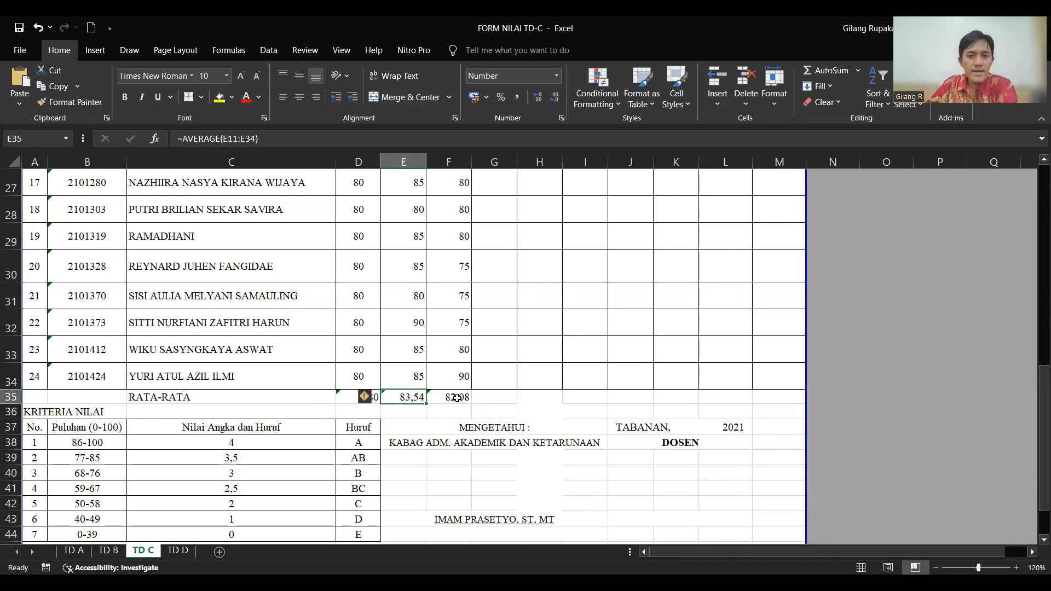
Review the UAS average formula in F35 together with the student scores above it
click(456, 398)
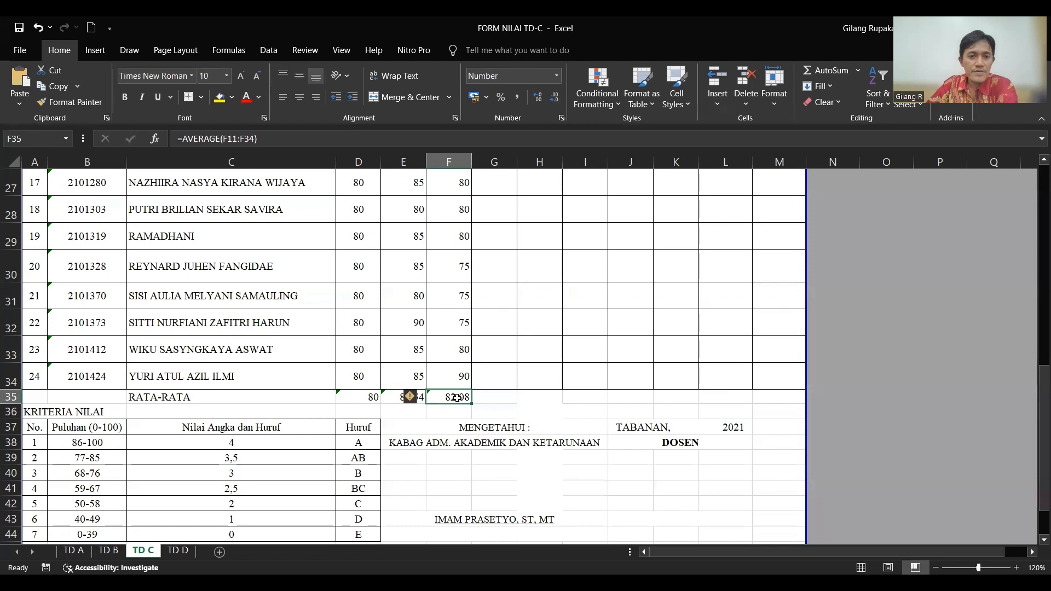
scroll(457, 398, up, 10)
scroll(450, 432, down, 7)
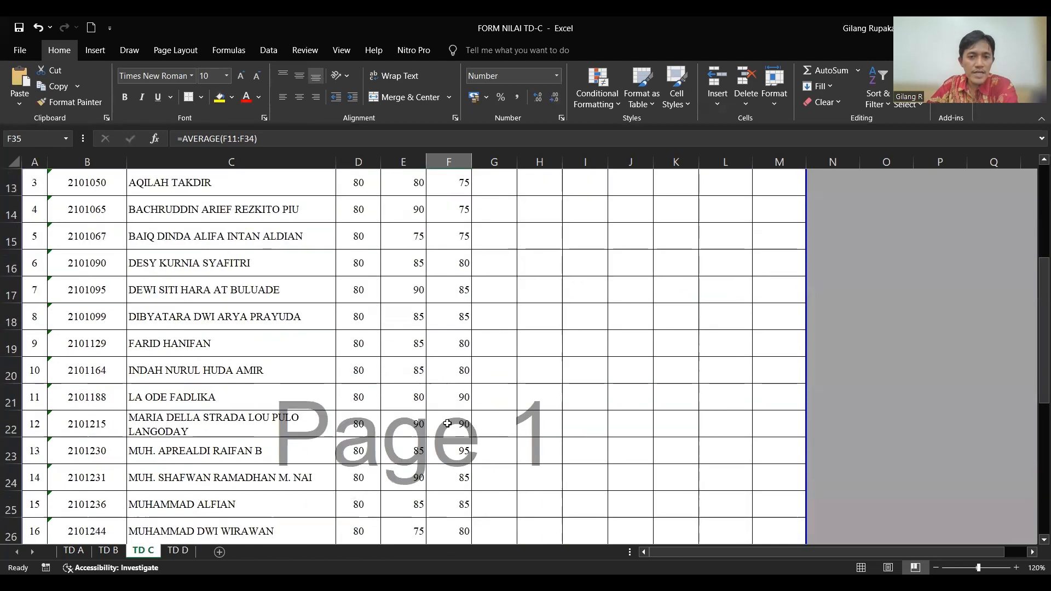
scroll(450, 432, down, 2)
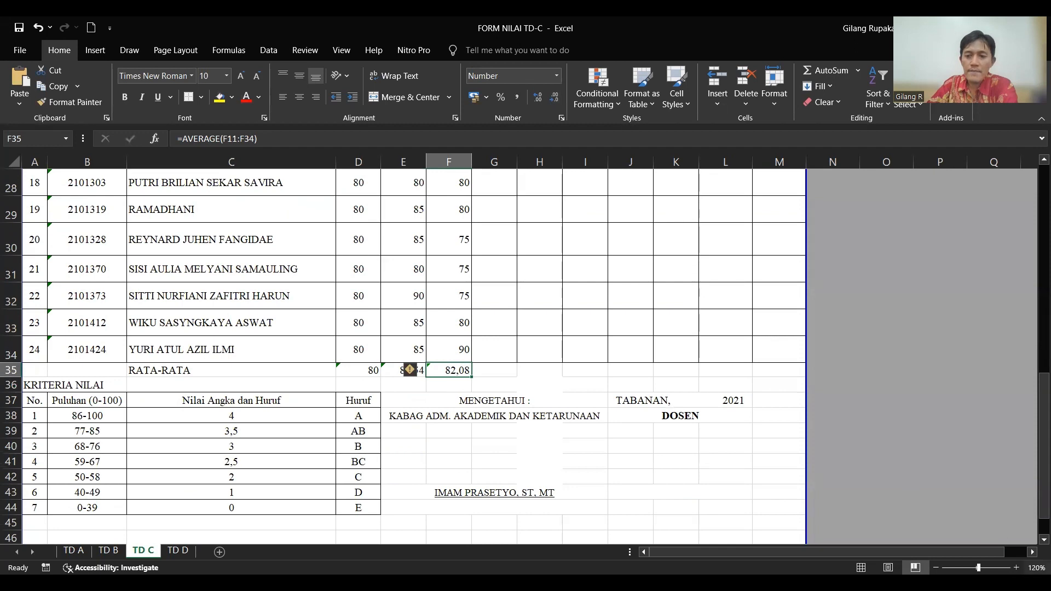
click(1017, 568)
click(575, 443)
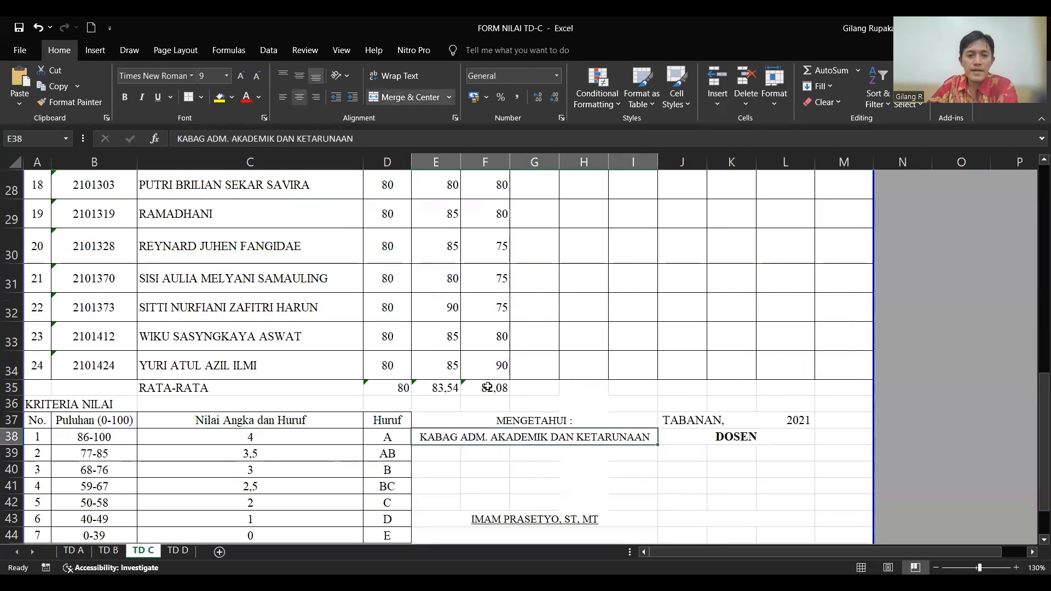
click(449, 390)
key(Down)
key(Down)
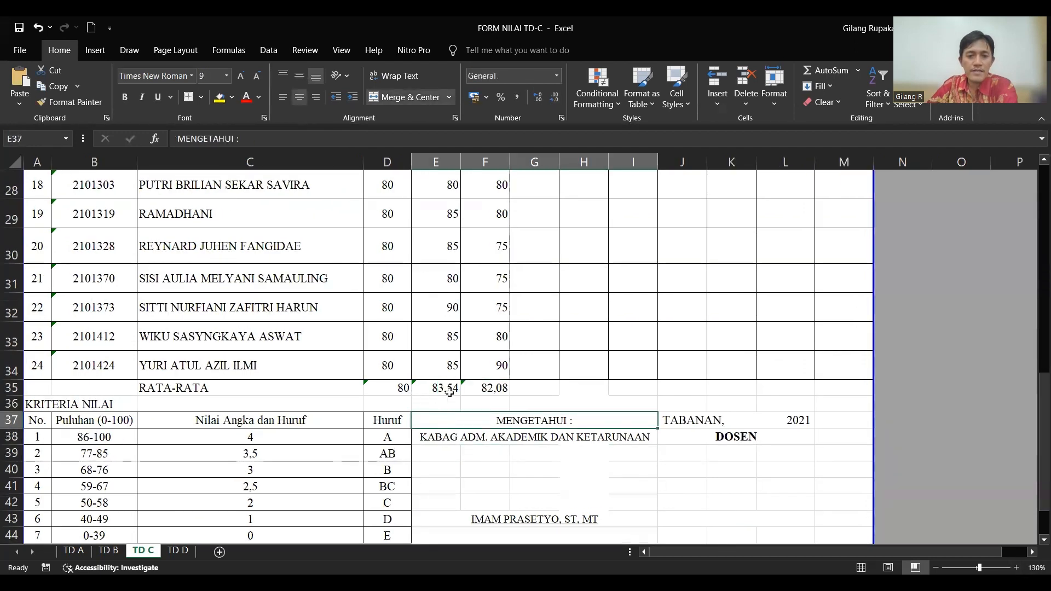
Clear the UTS and UAS averages in E35:F35 and fill the AVERAGE formula from D35 across to F35
drag(485, 389, 446, 384)
key(Delete)
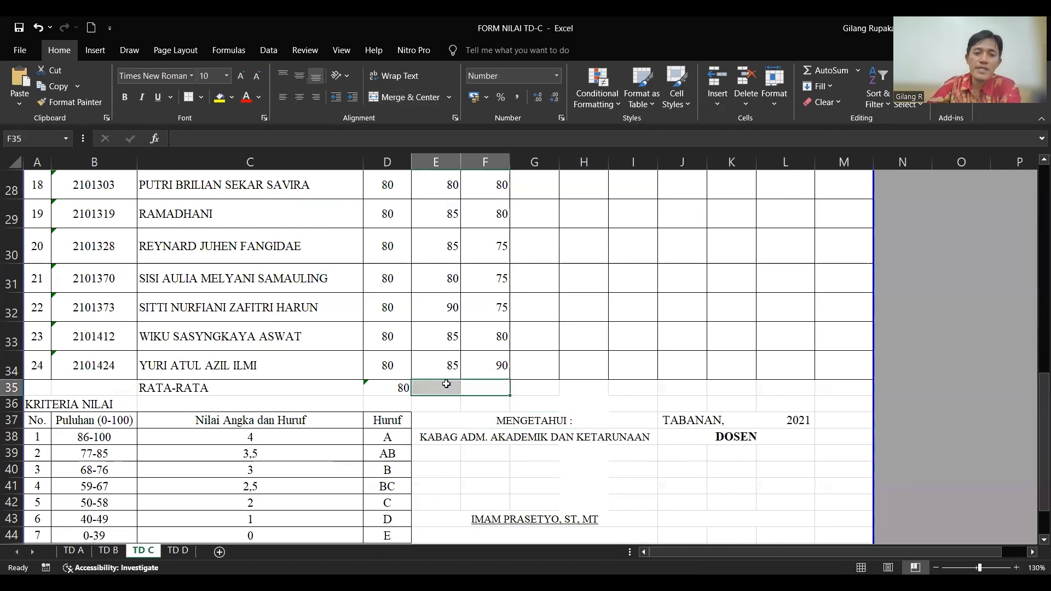
click(472, 420)
click(391, 386)
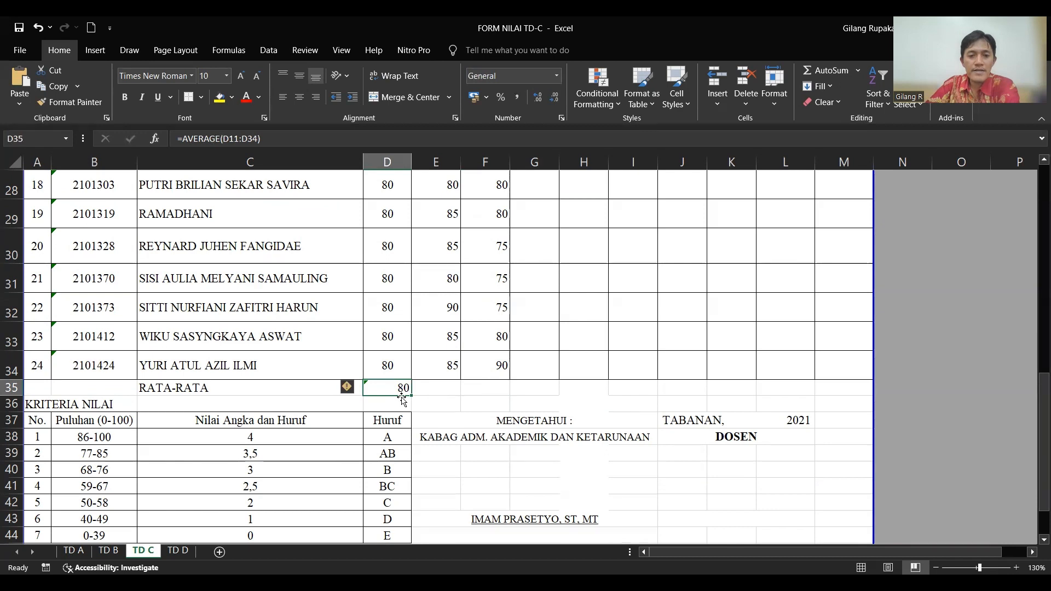
click(398, 400)
click(398, 390)
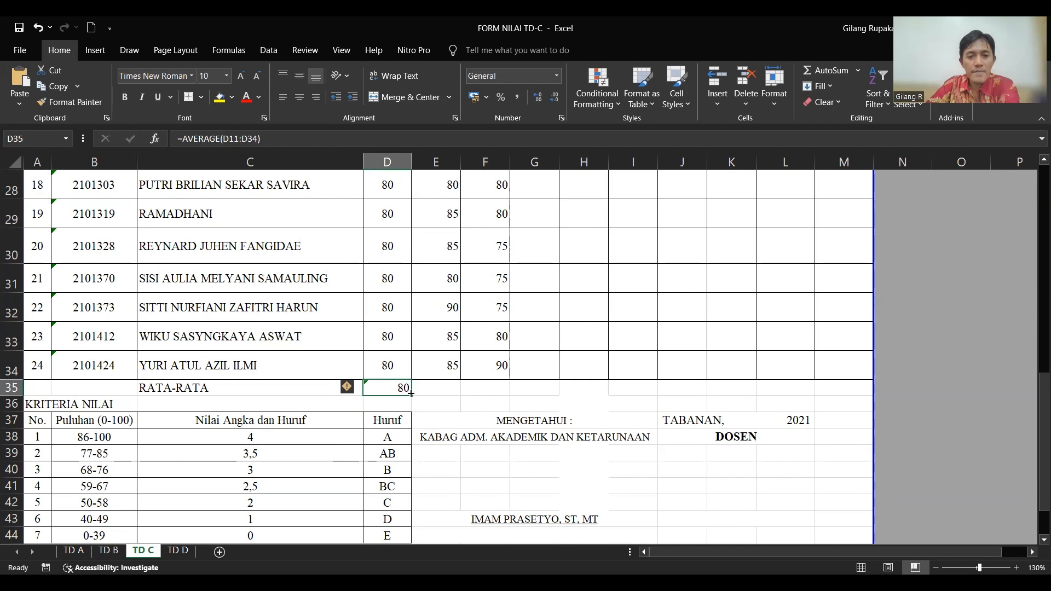
drag(411, 393, 496, 394)
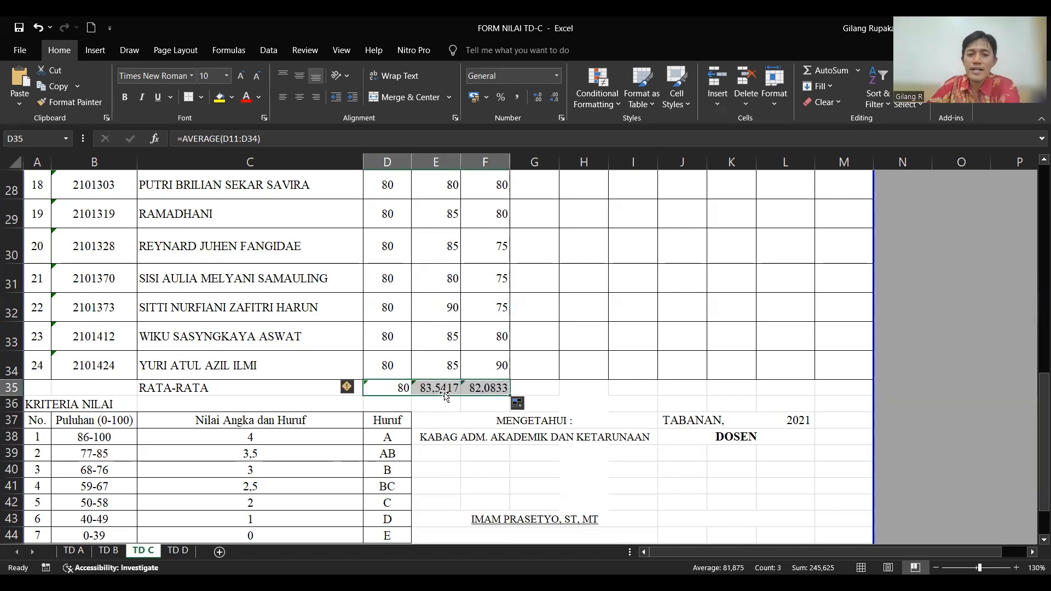
Display the averages in D35:F35 with two decimal places
click(559, 102)
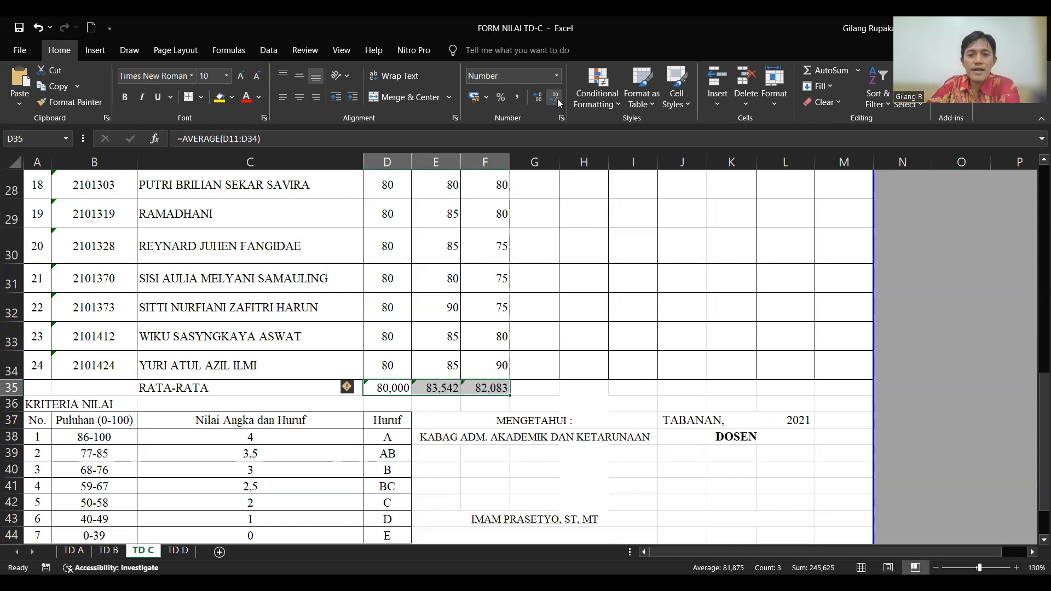
click(558, 101)
click(558, 102)
click(539, 98)
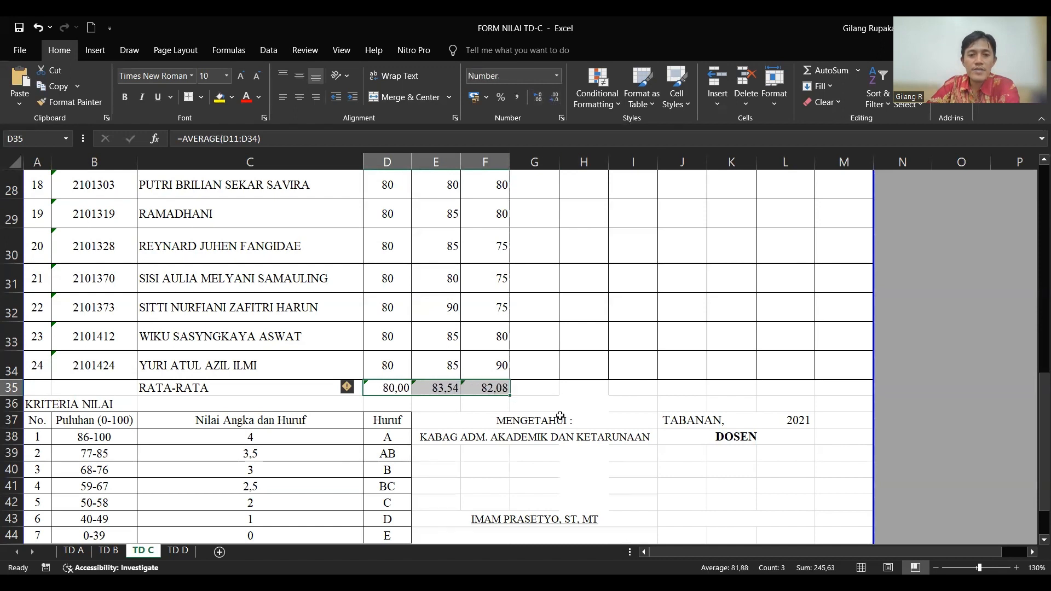
Check the AVERAGE formulas in D35:F35 against the TUGAS, UTS and UAS score columns they cover
click(550, 392)
click(482, 390)
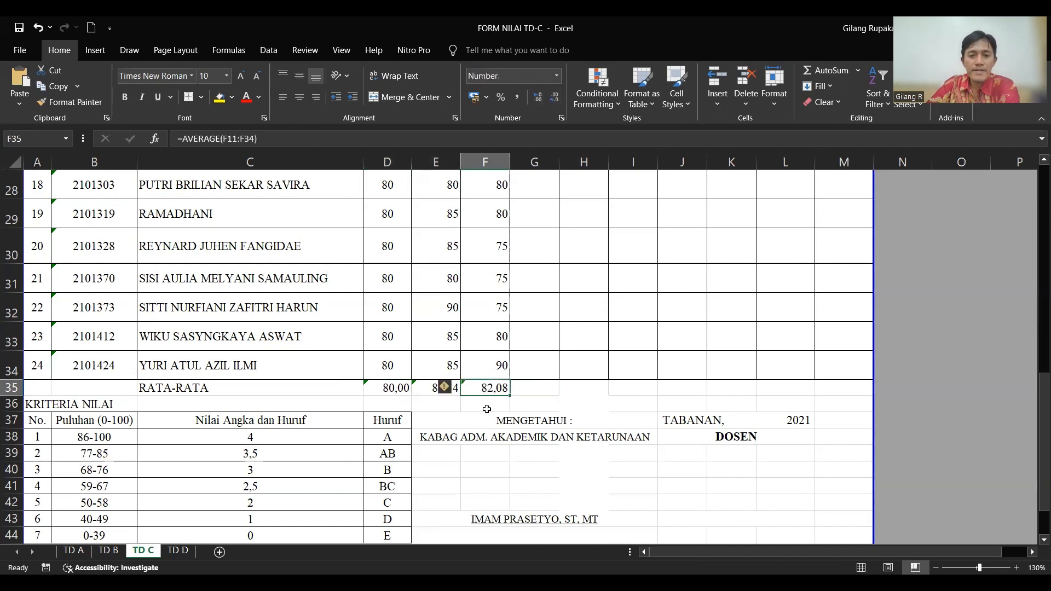
click(446, 386)
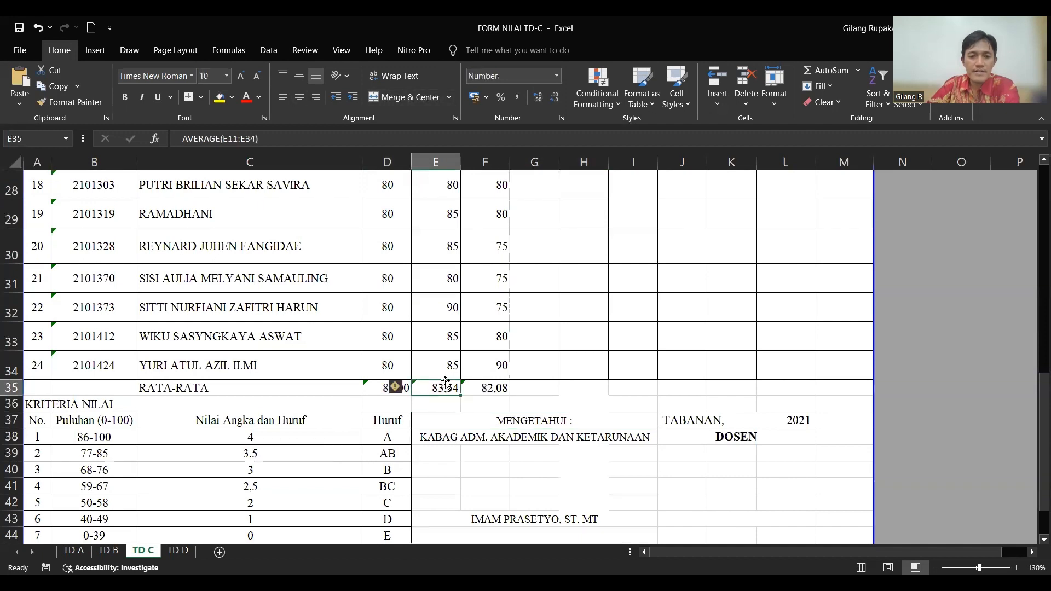
click(377, 390)
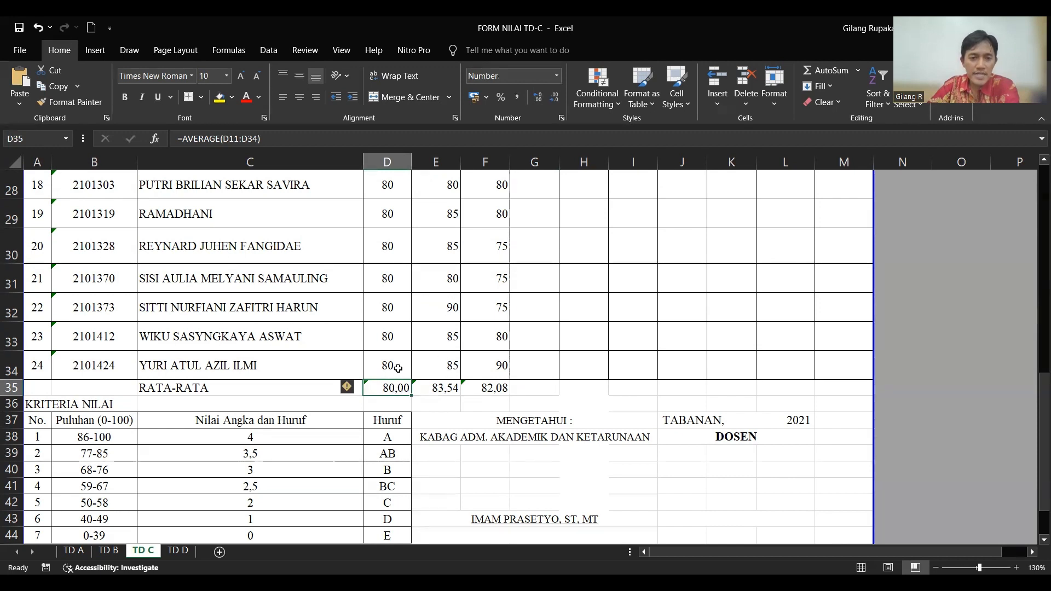
drag(394, 192, 449, 189)
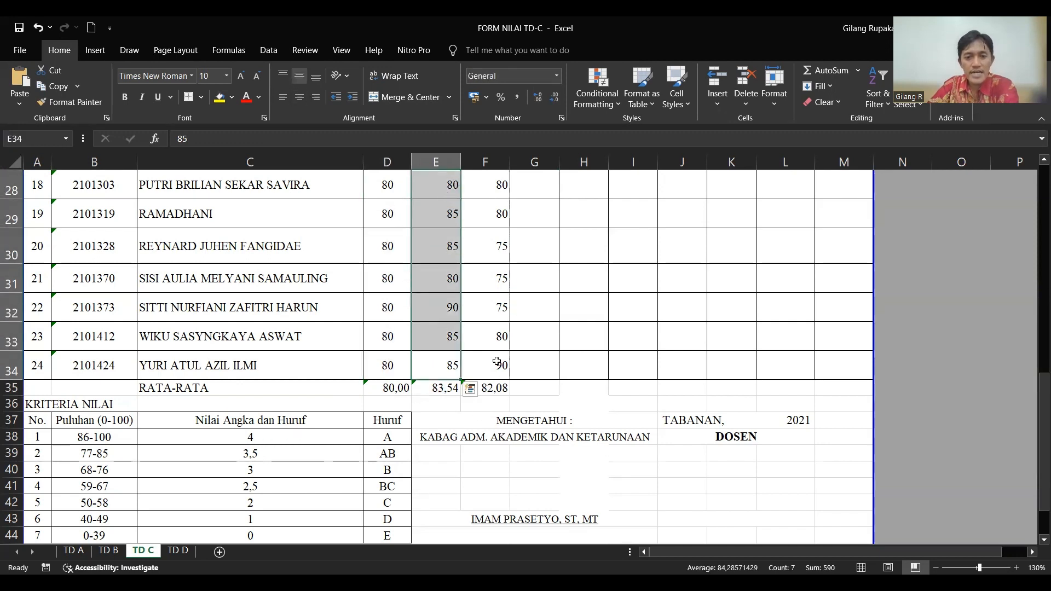
drag(497, 362, 493, 186)
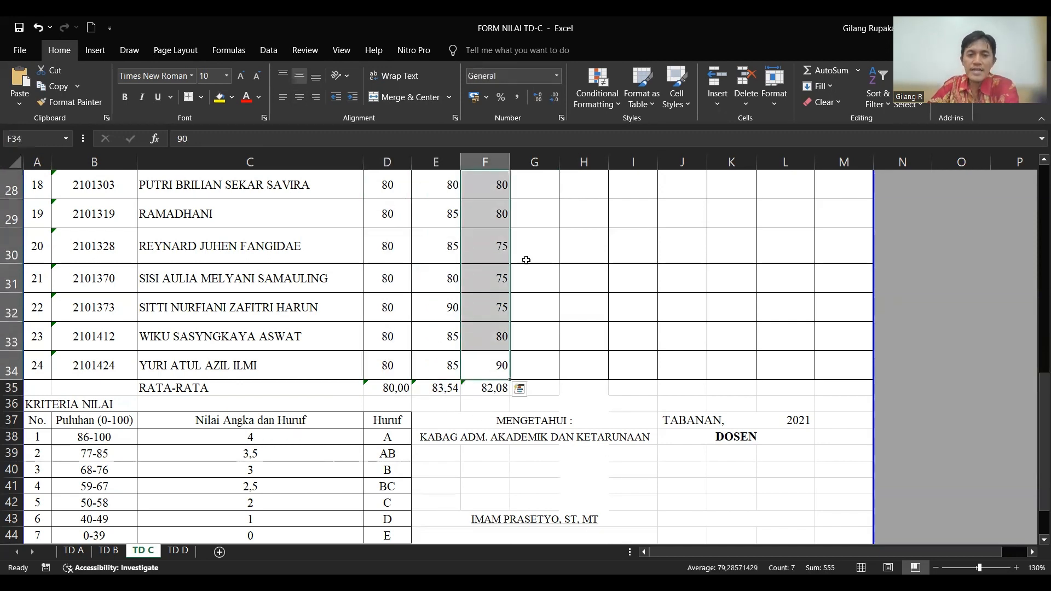
click(483, 383)
click(552, 386)
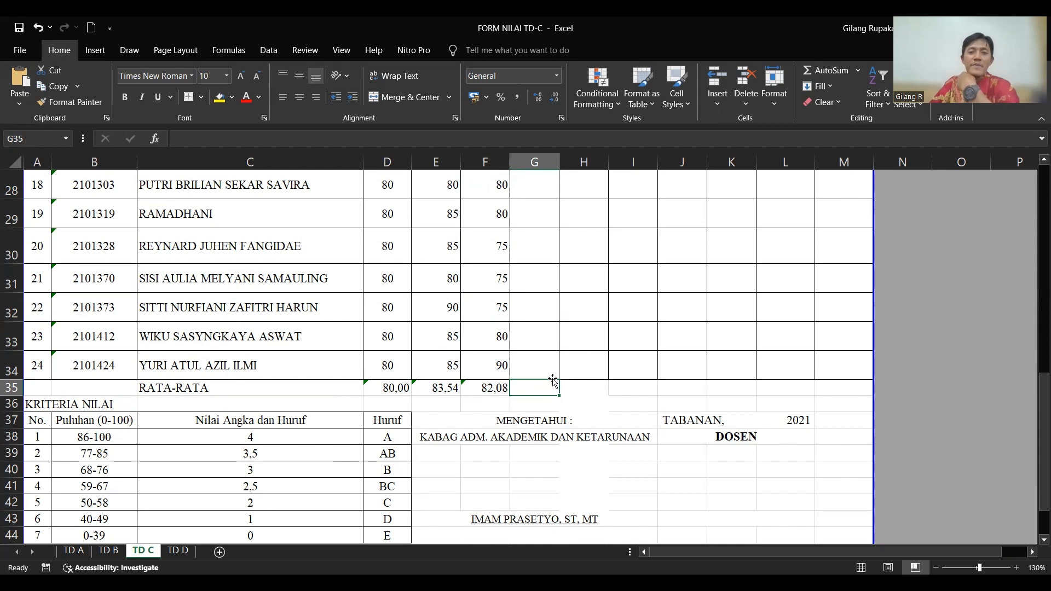
key(Right)
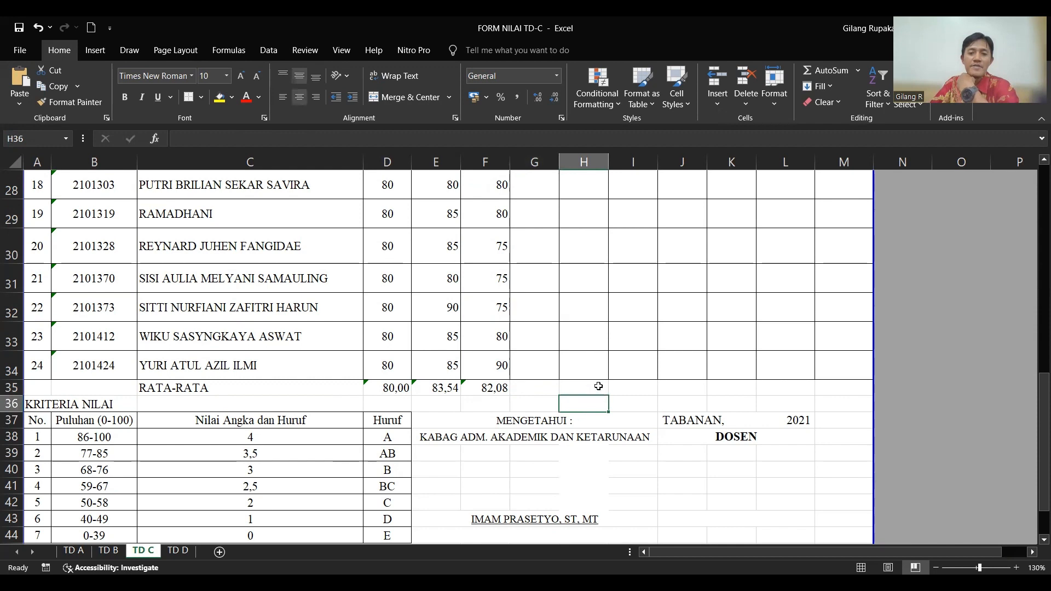
click(630, 405)
drag(572, 404, 544, 469)
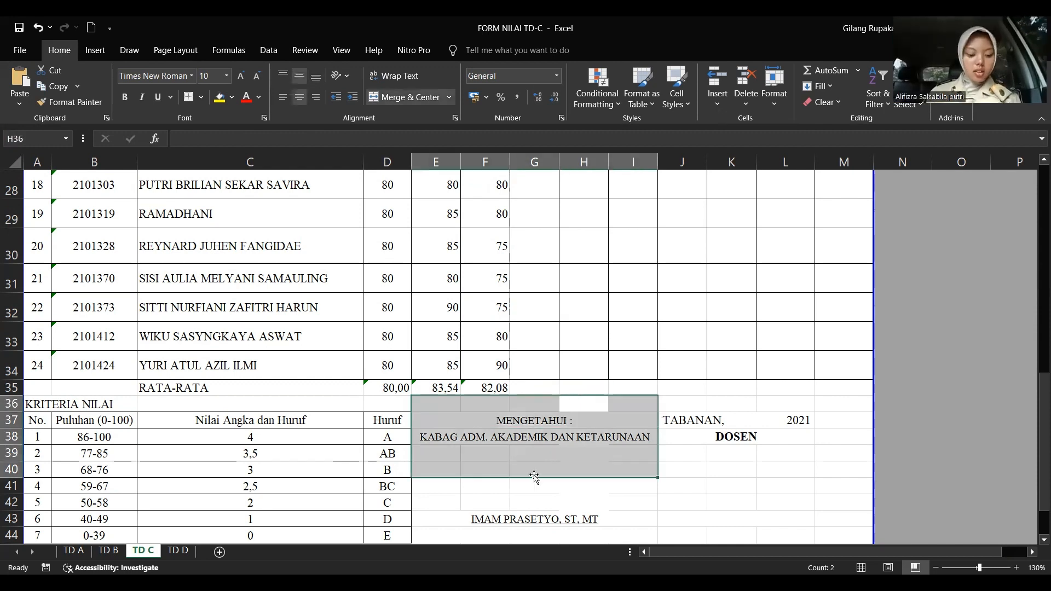
drag(513, 426, 482, 430)
Clear the filled UTS and UAS averages from E35:F35, keeping the TUGAS average in D35
click(443, 392)
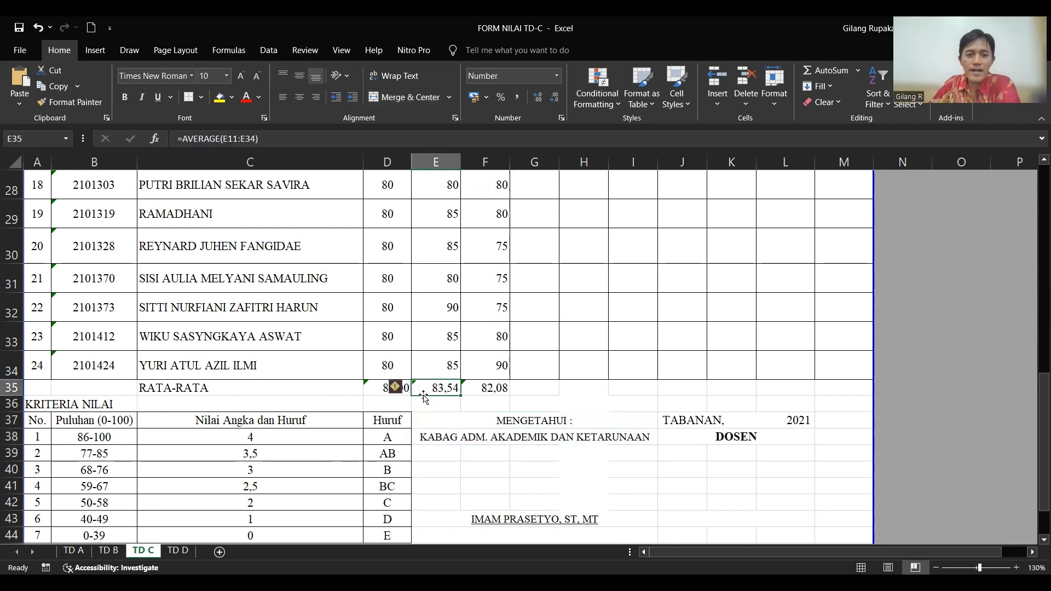
click(376, 390)
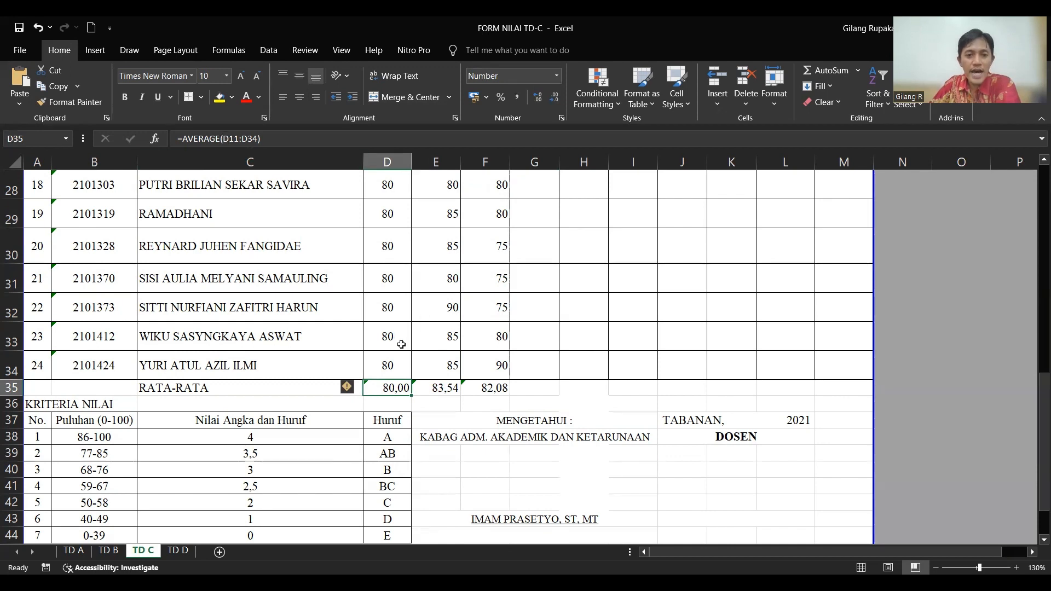
click(464, 388)
drag(464, 387, 450, 388)
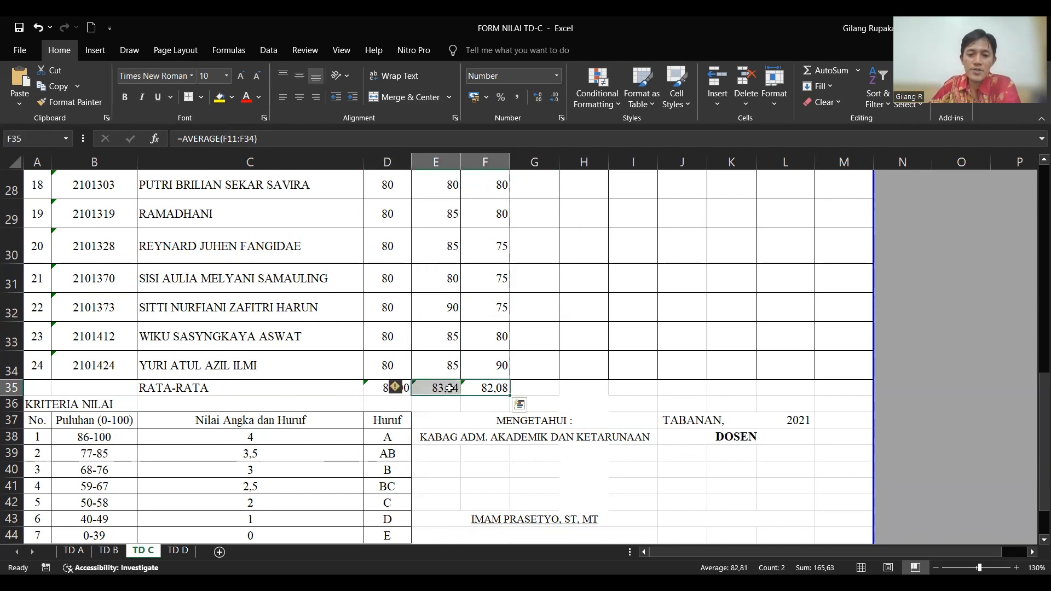
key(Delete)
Make the range in D35's formula absolute so that it reads =AVERAGE($D$11:$D$34)
click(393, 389)
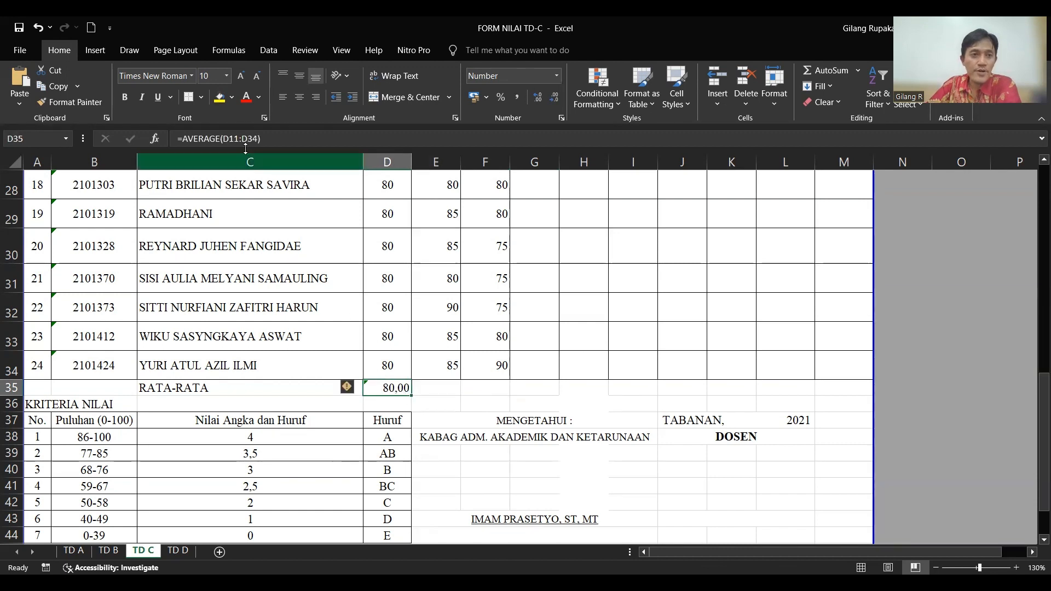
click(233, 136)
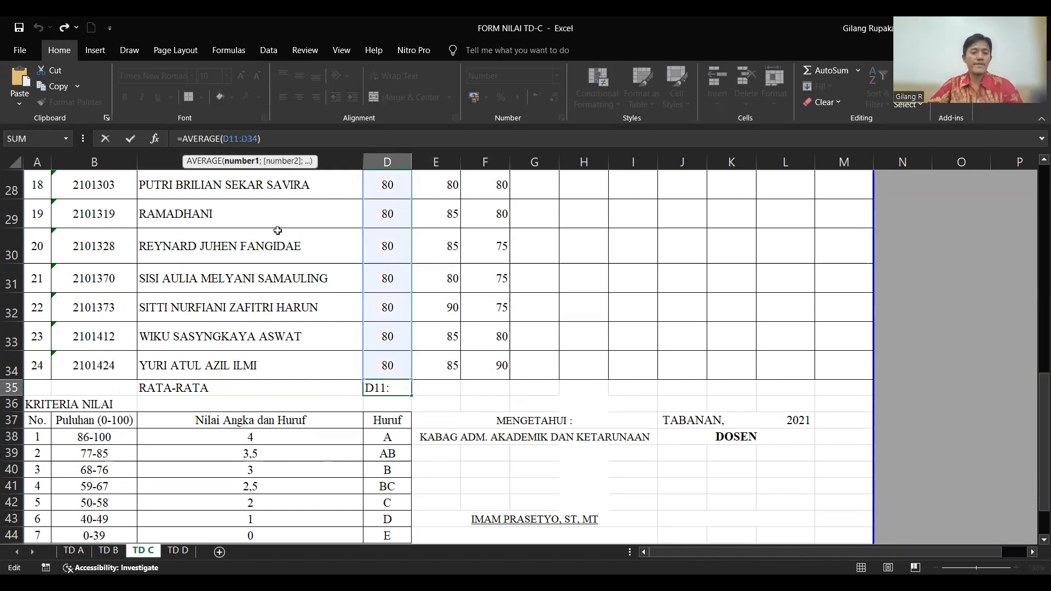
text($)
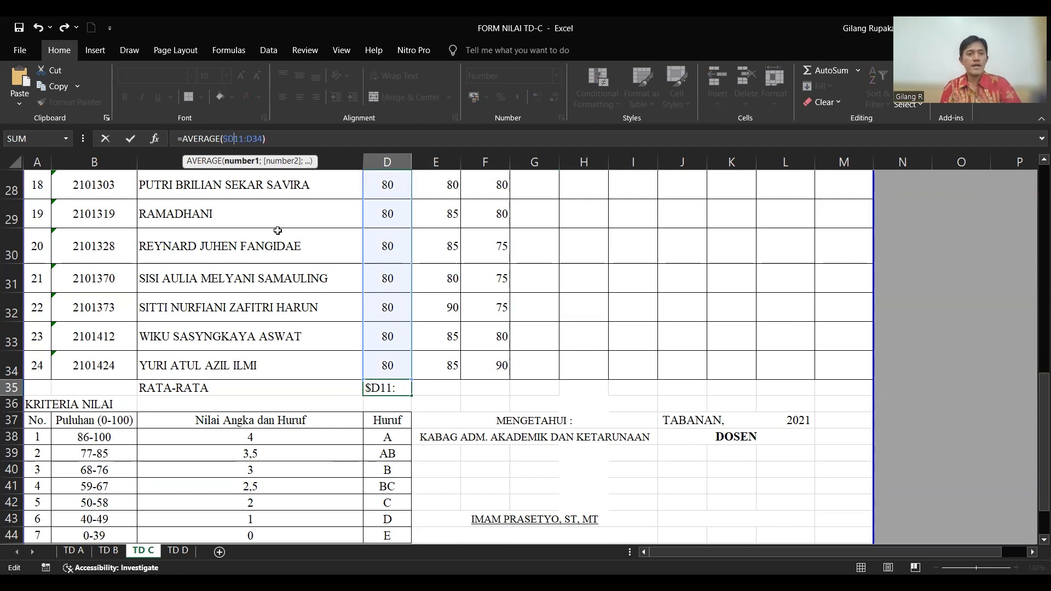
key(Right)
text($)
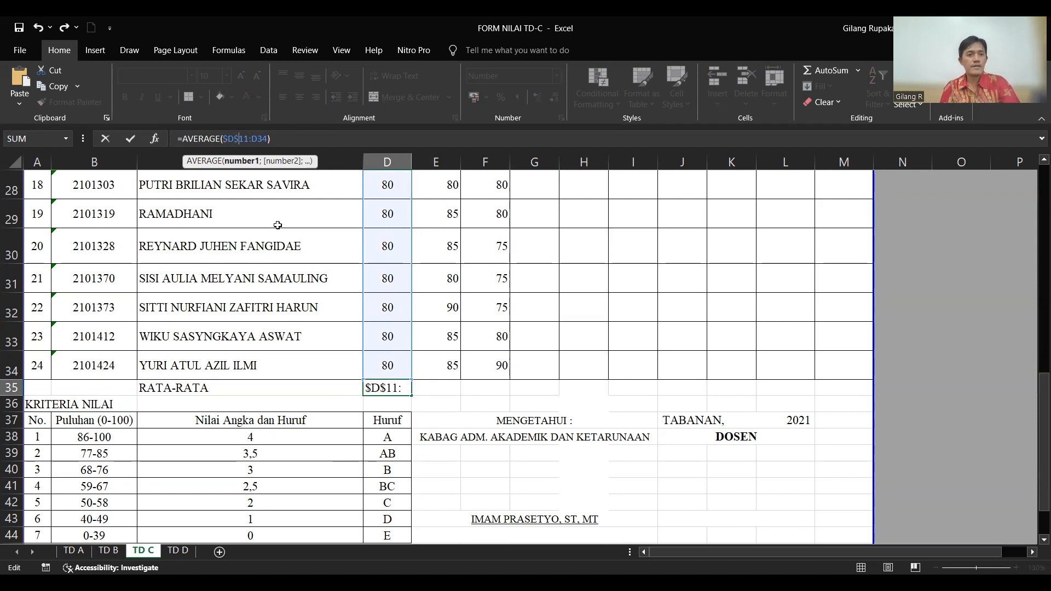
key(Right)
text($D$)
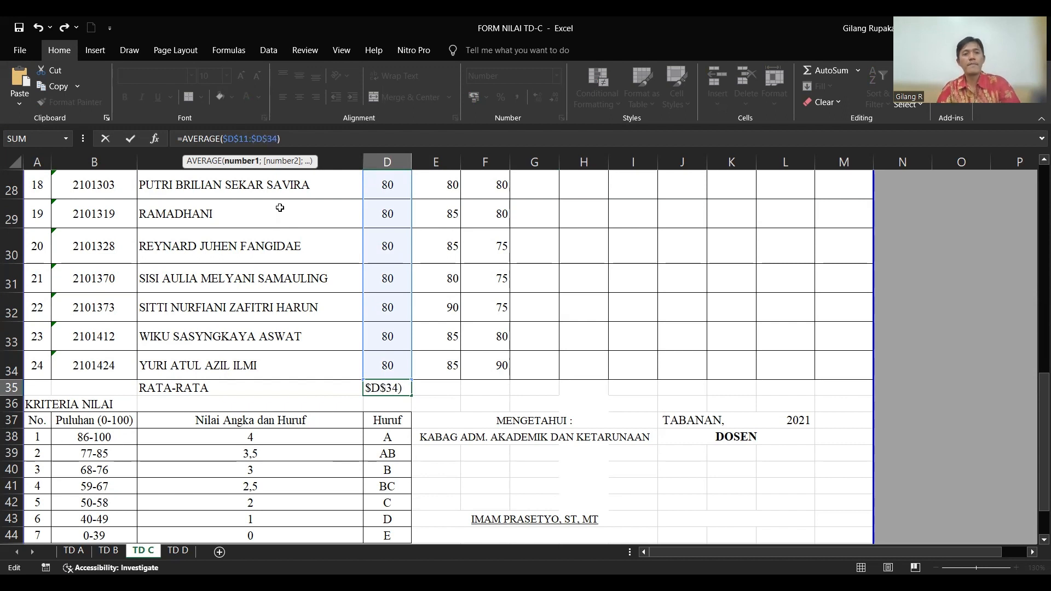
key(ctrl+Return)
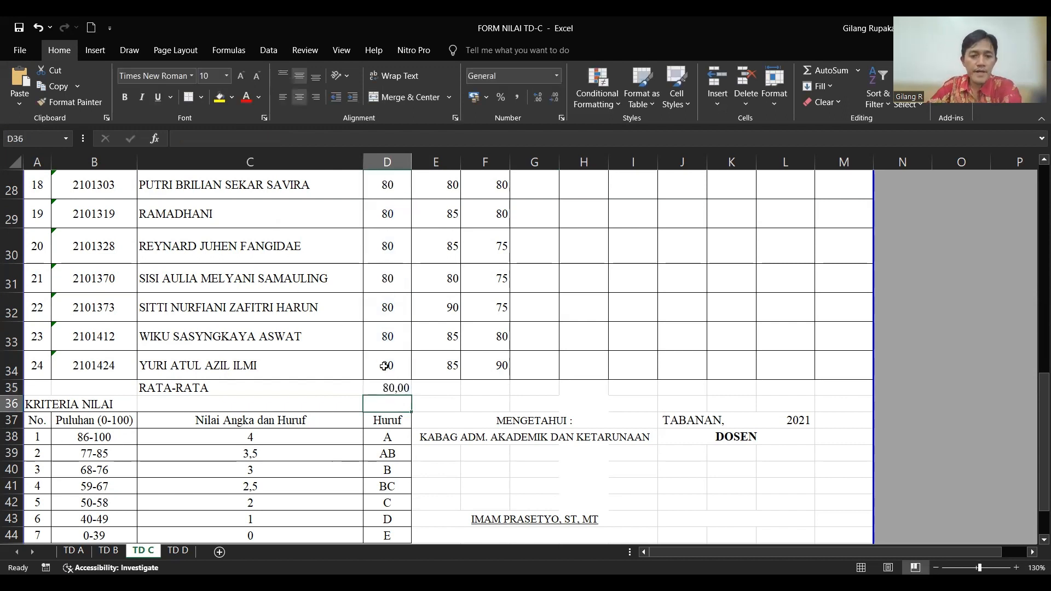
Fill the absolute-reference AVERAGE formula from D35 across to F35 and check which range it covers
drag(410, 396, 507, 392)
click(451, 443)
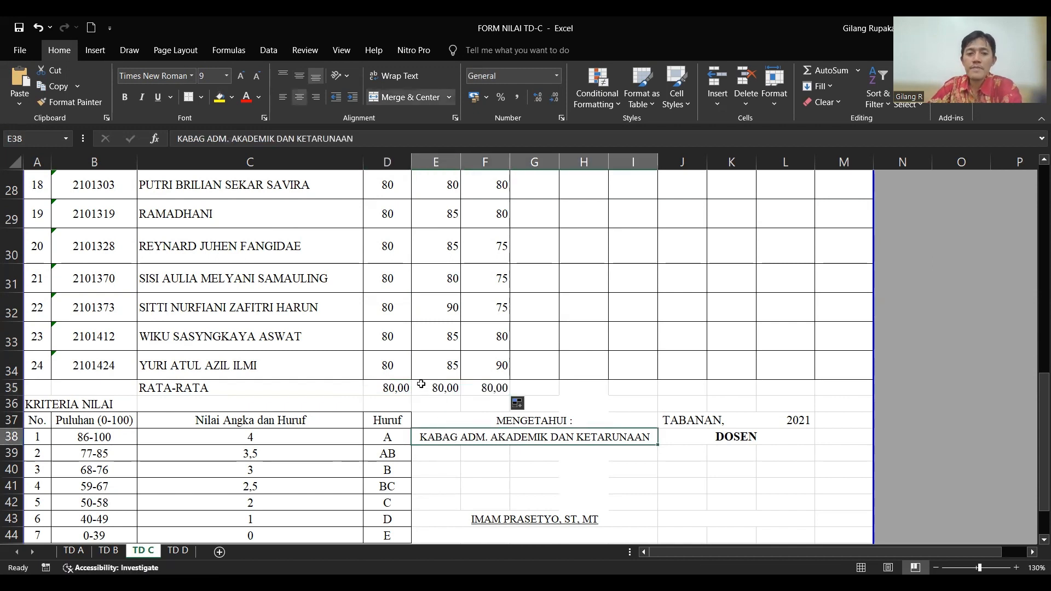
click(392, 393)
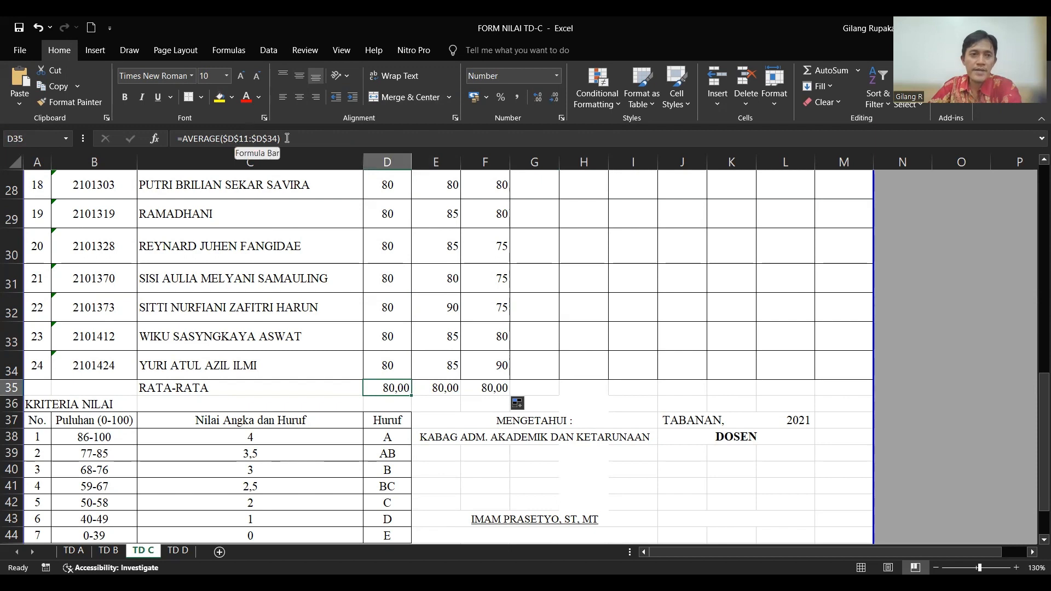
drag(389, 186, 392, 367)
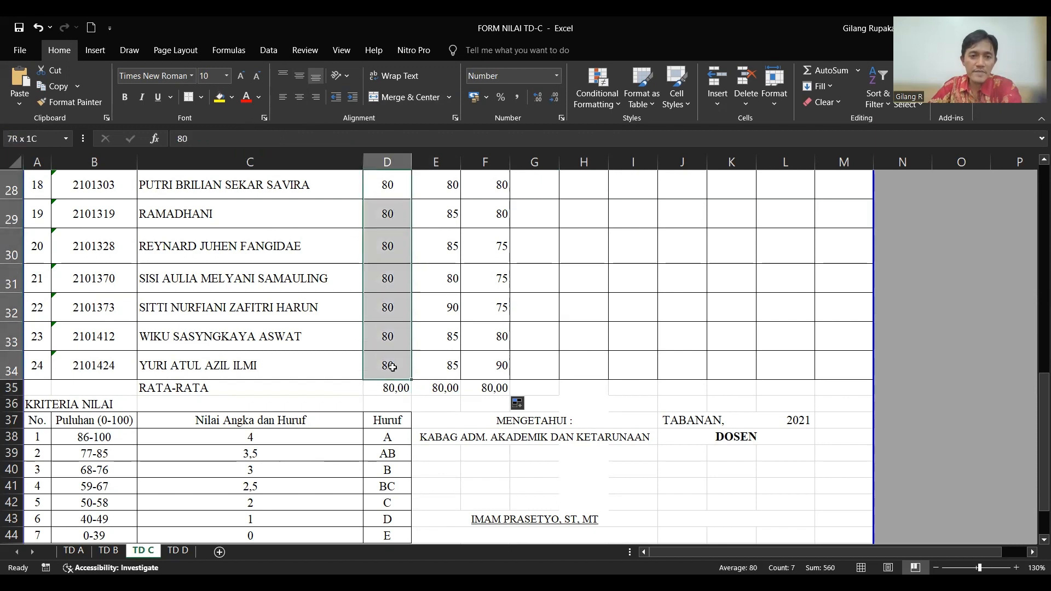
Remove the absolute markers from D35's average formula so that it reads =AVERAGE(D11:D34)
click(395, 389)
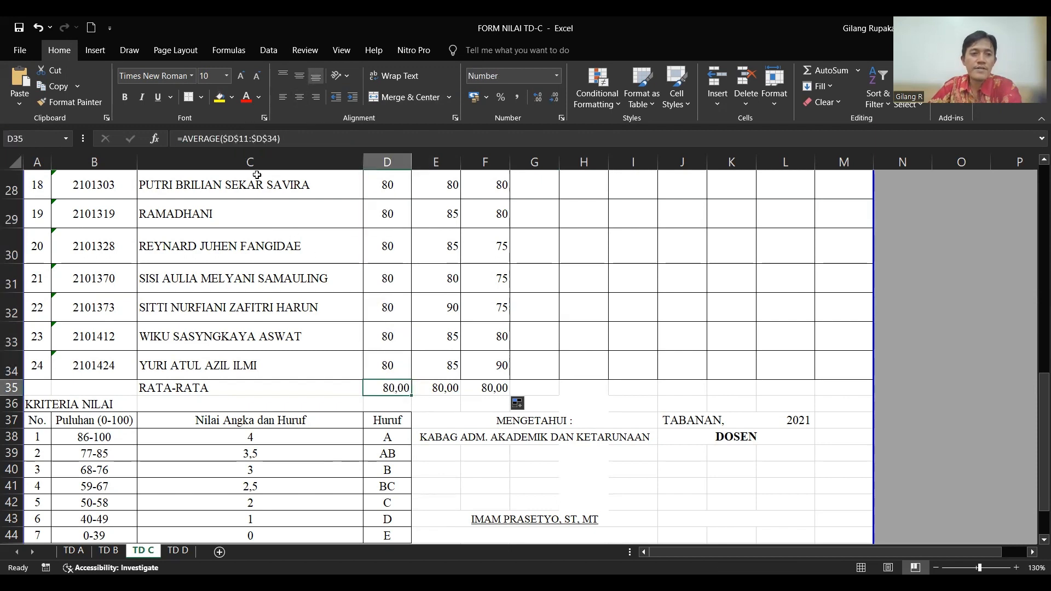
click(229, 140)
key(BackSpace)
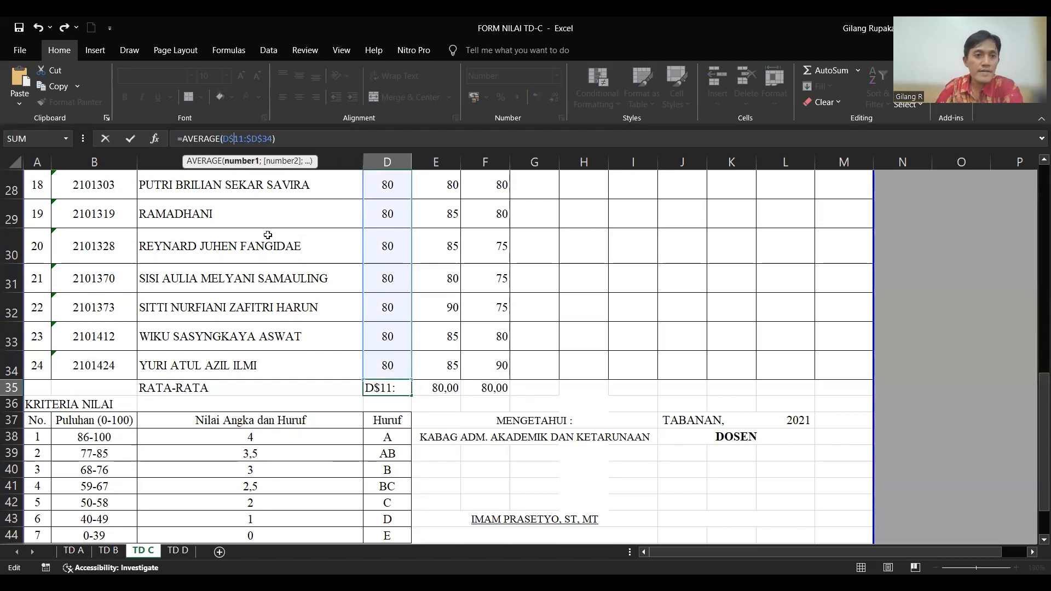
key(BackSpace)
key(Right)
key(Right)
key(Right)
key(Right)
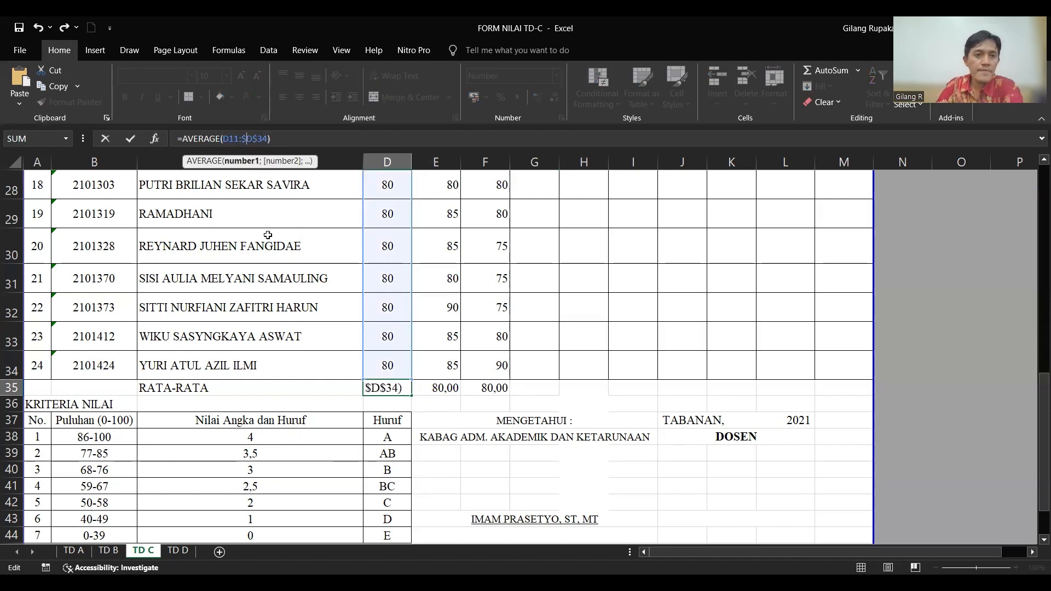
key(BackSpace)
key(Right)
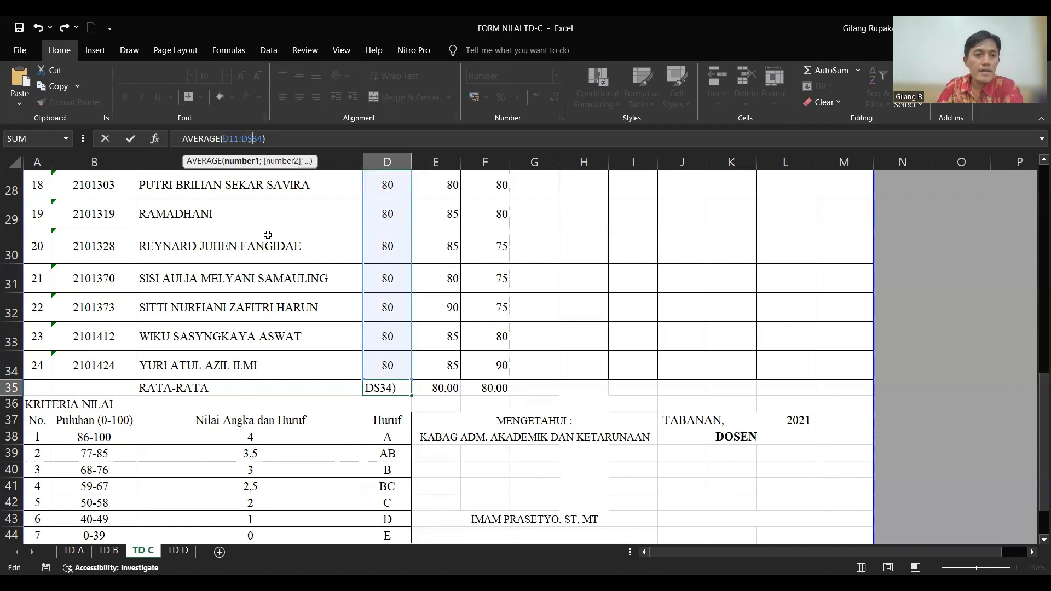
key(Return)
Fill the relative AVERAGE formula from D35 across to F35 and check the range used in E35
click(392, 388)
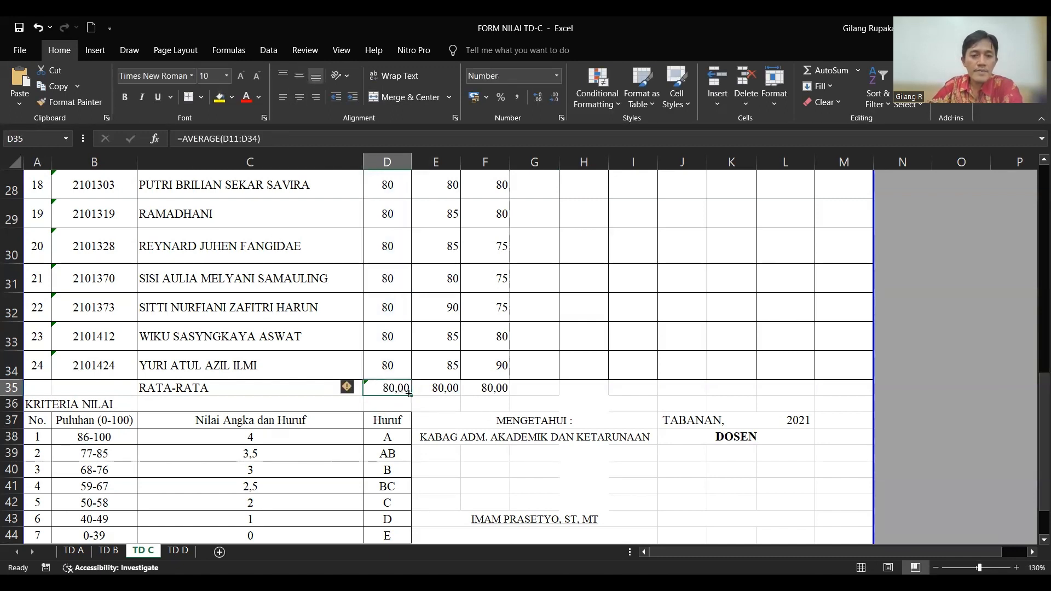
drag(410, 396, 491, 390)
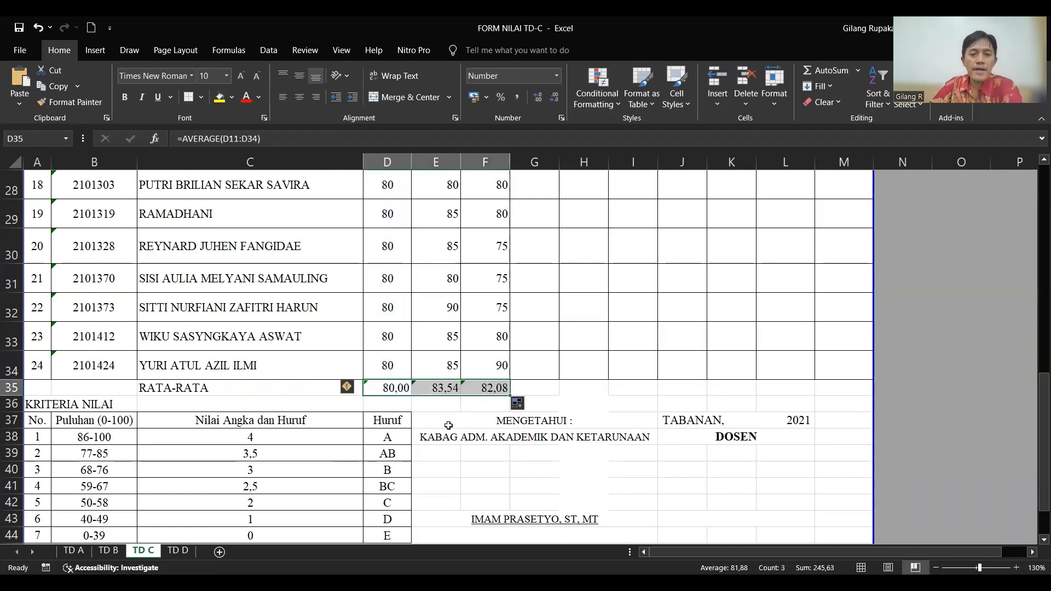
click(443, 388)
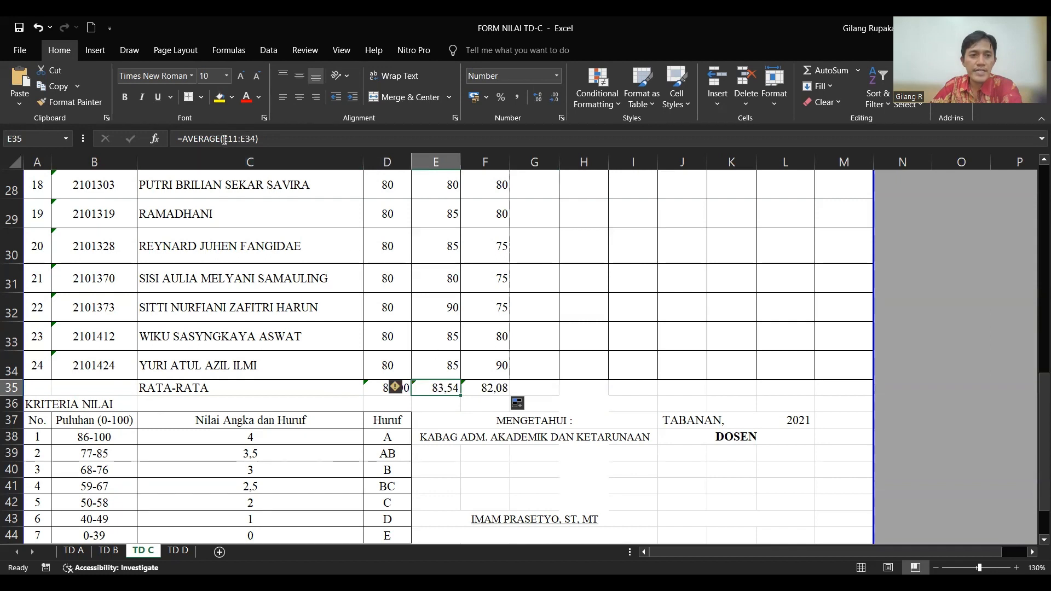
Compare the ranges in the D35, E35 and F35 average formulas with the score columns they cover
click(386, 387)
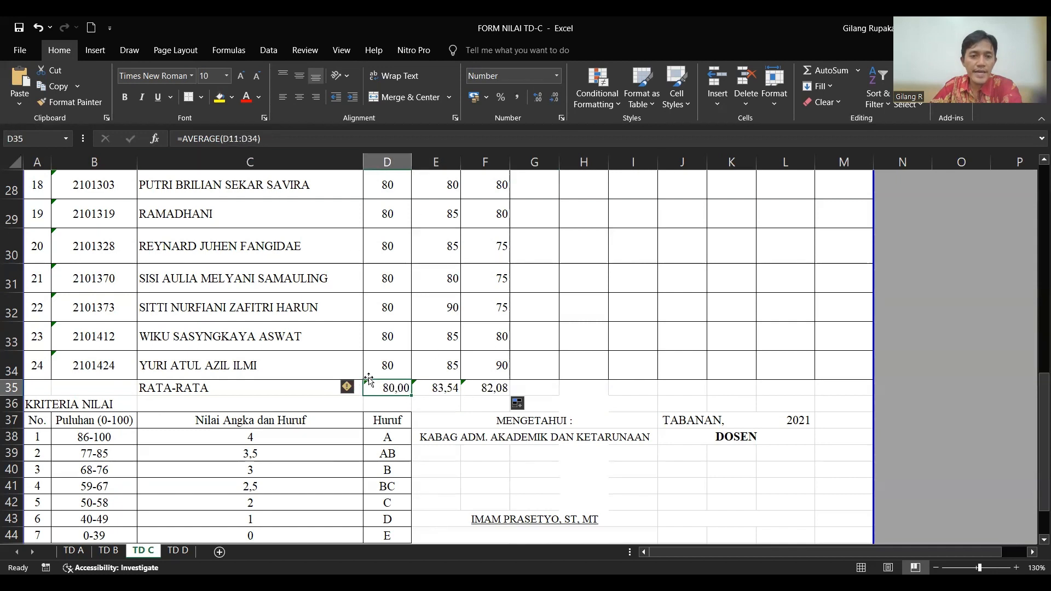
click(224, 139)
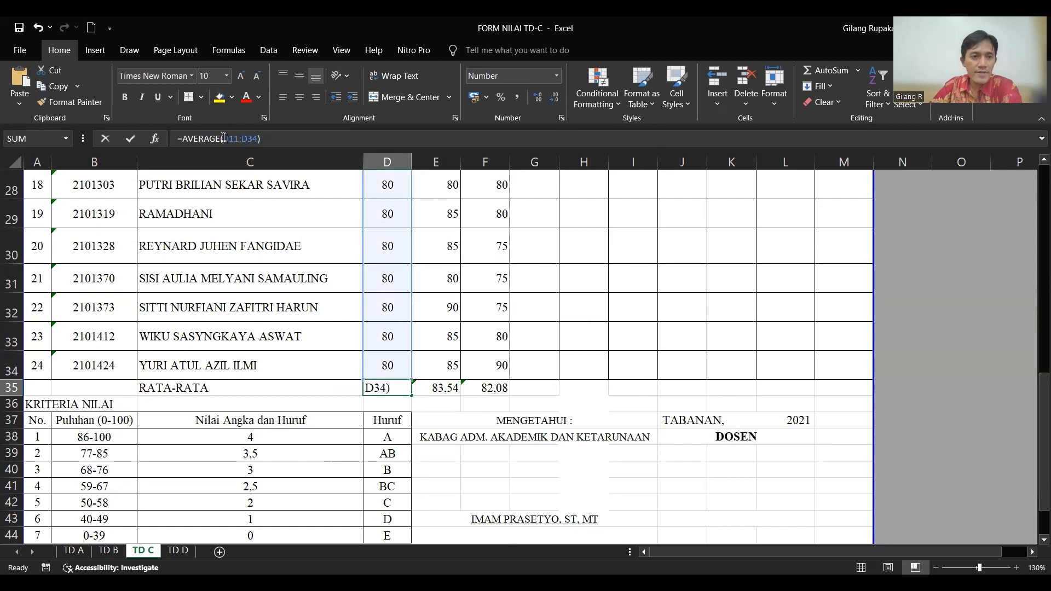
click(422, 385)
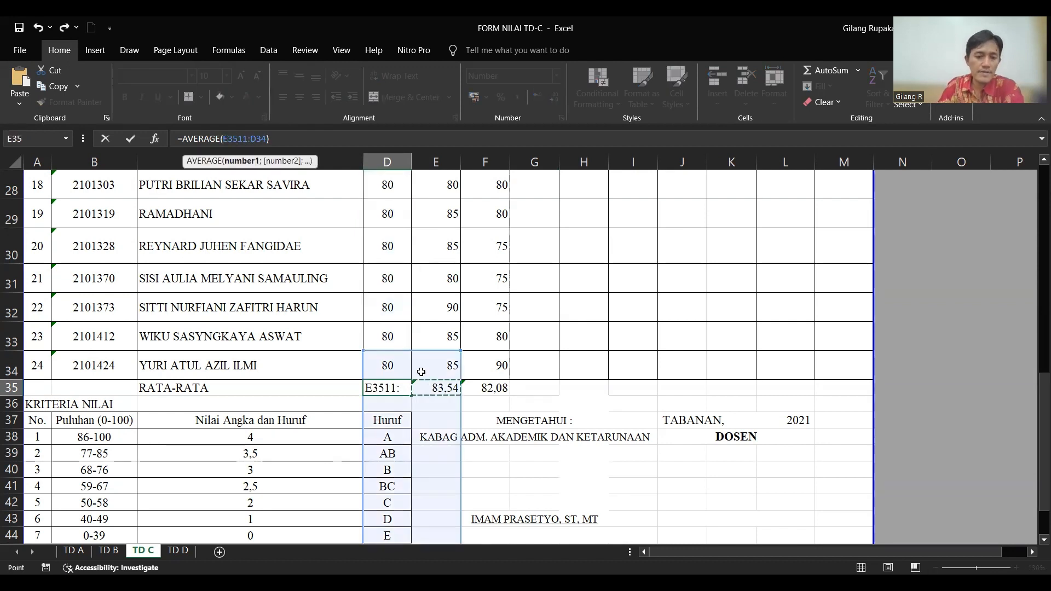
key(Escape)
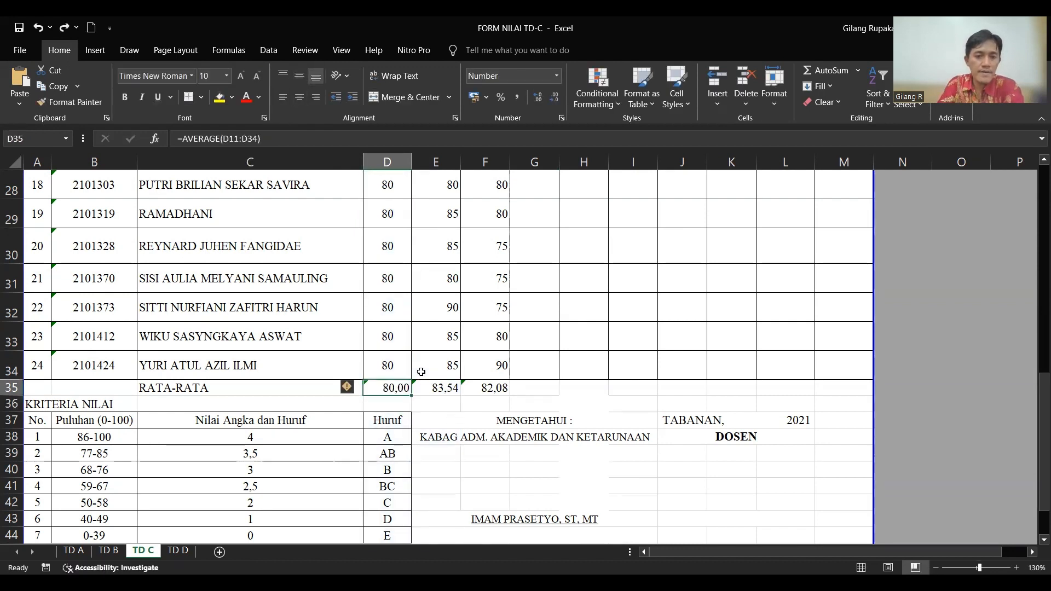
click(441, 387)
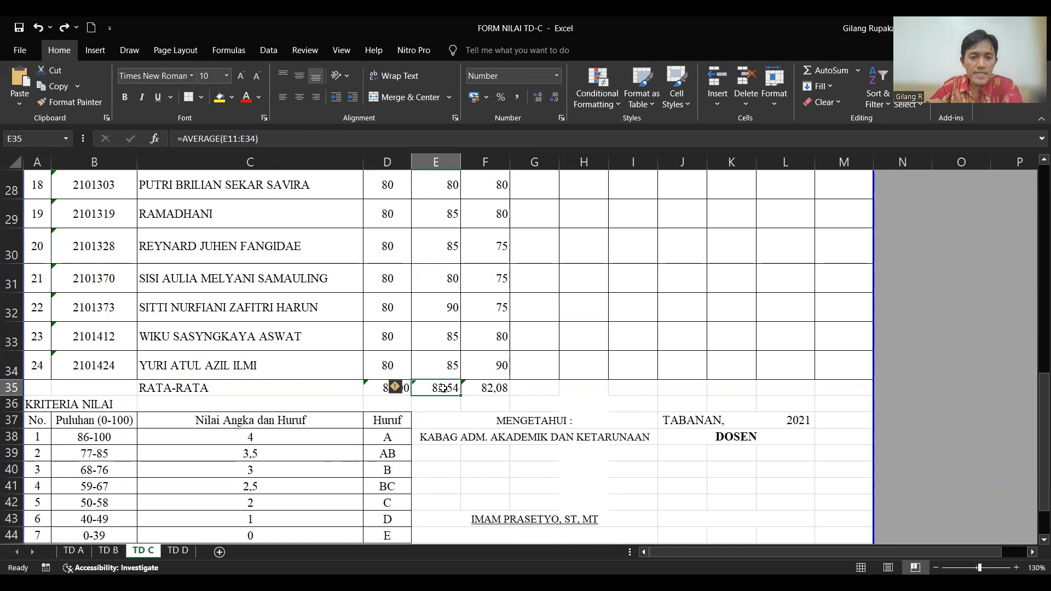
click(225, 139)
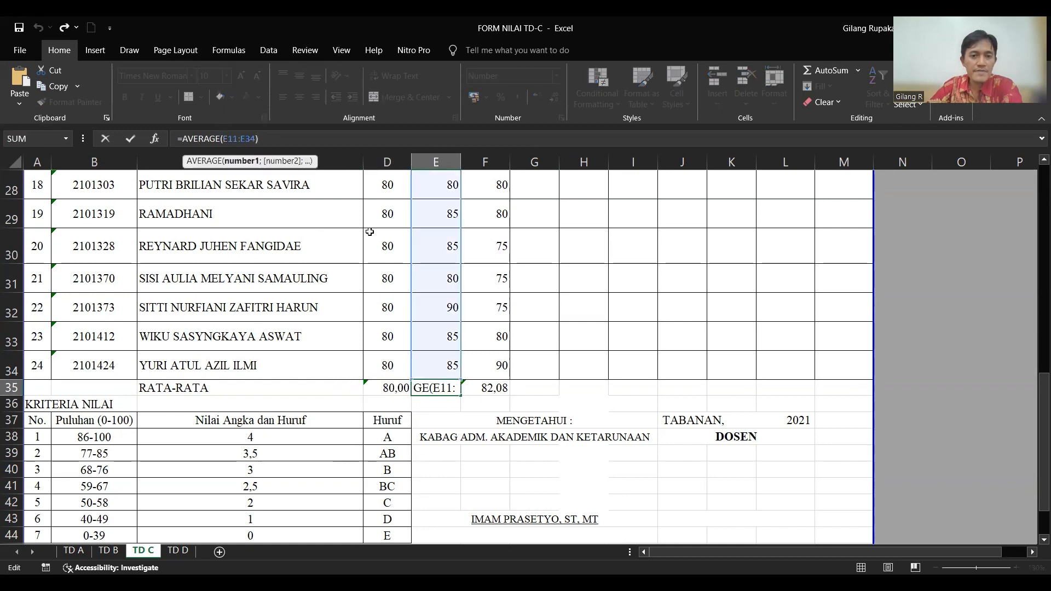
key(Escape)
click(495, 387)
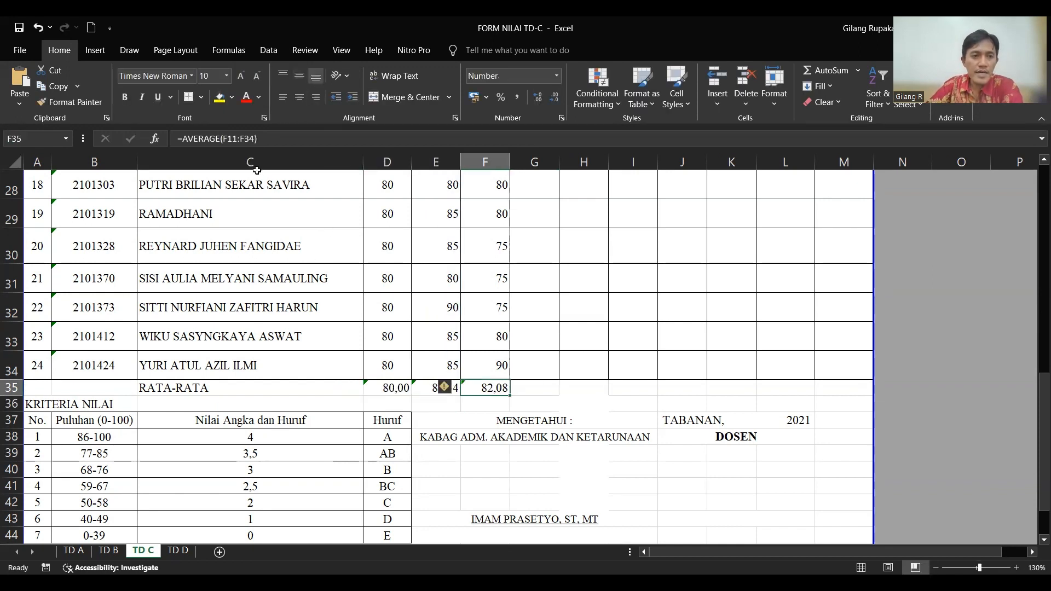
Look over the student list, the TUGAS, UTS and UAS scores with their weights, and the AKHIR columns
scroll(580, 395, up, 1)
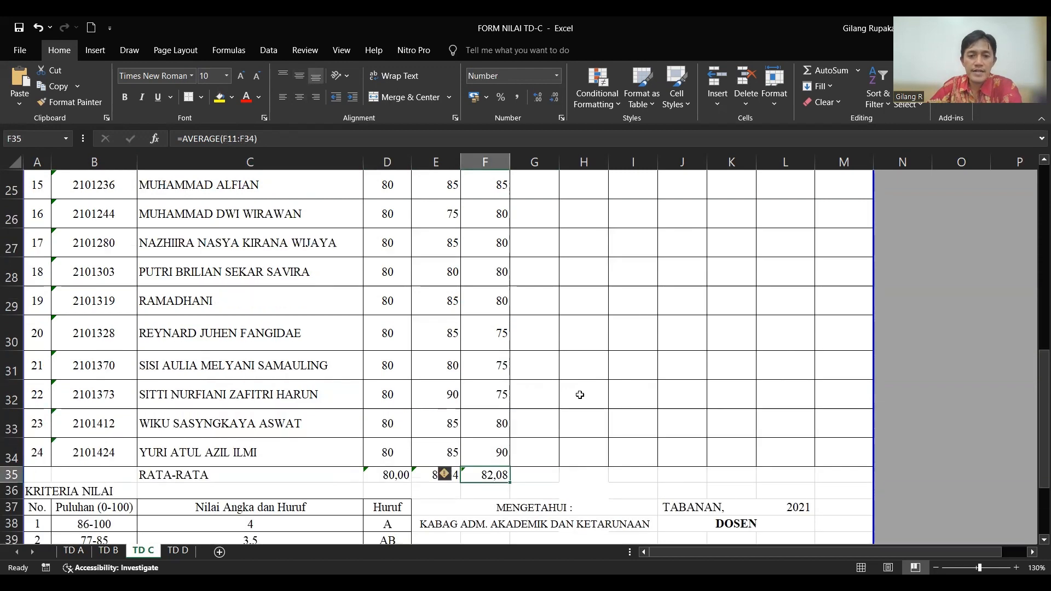
click(579, 395)
scroll(580, 395, up, 8)
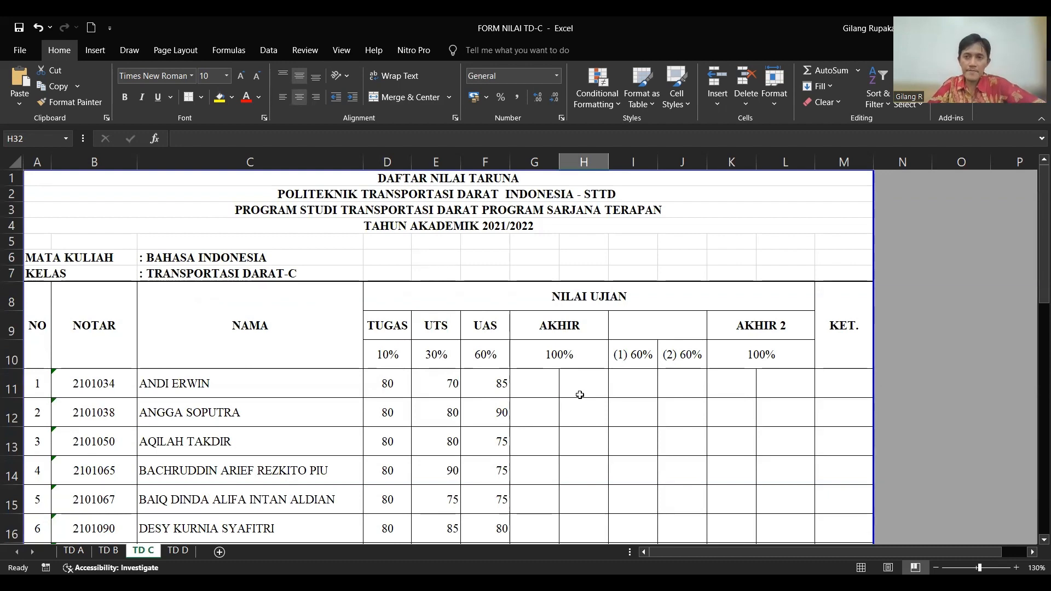
scroll(580, 394, down, 3)
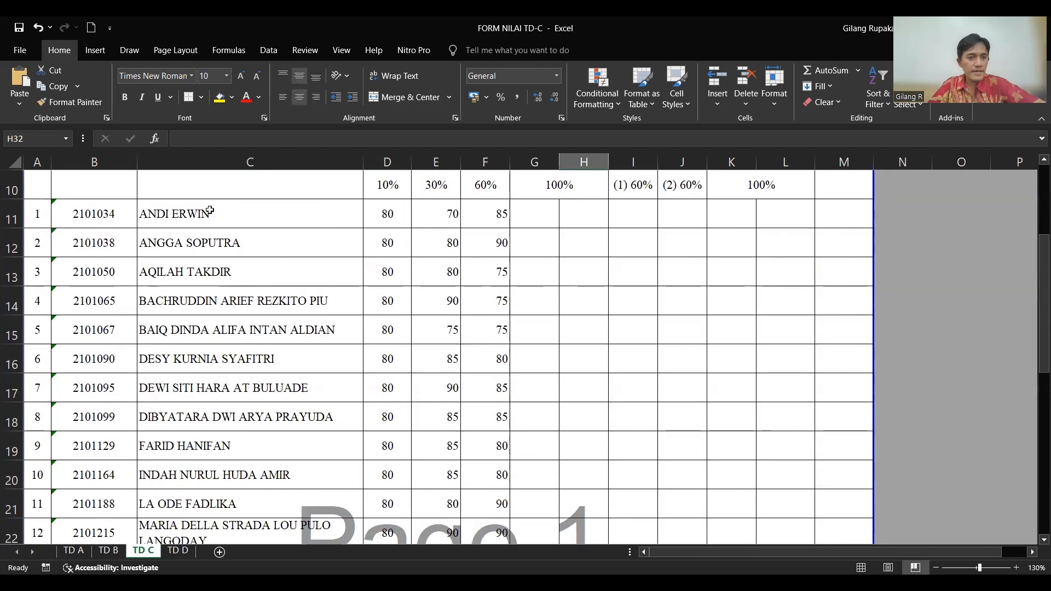
drag(210, 210, 219, 362)
click(722, 352)
scroll(723, 351, up, 3)
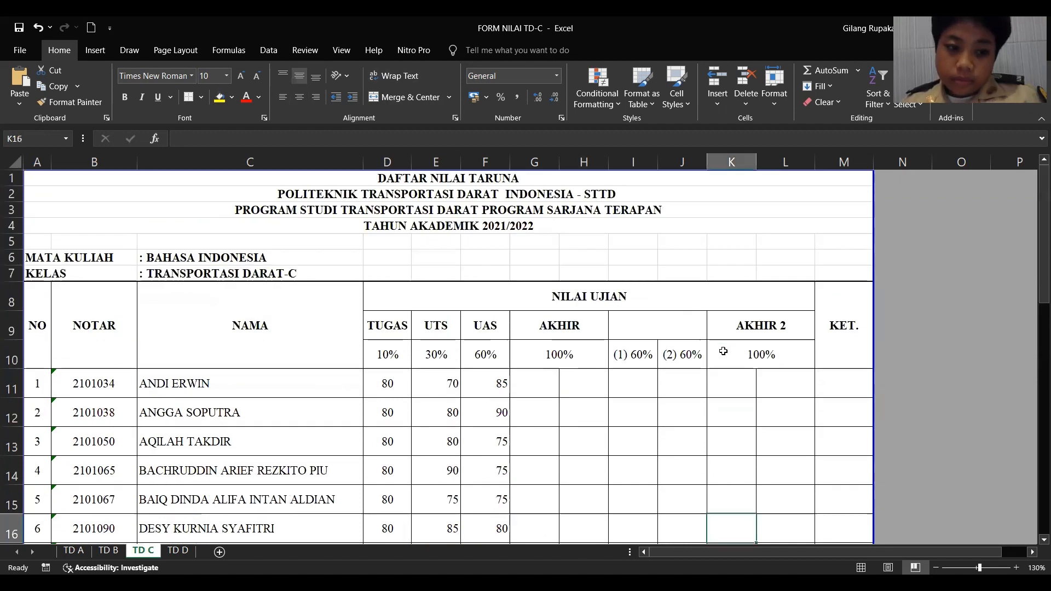
scroll(721, 352, down, 5)
scroll(724, 350, up, 4)
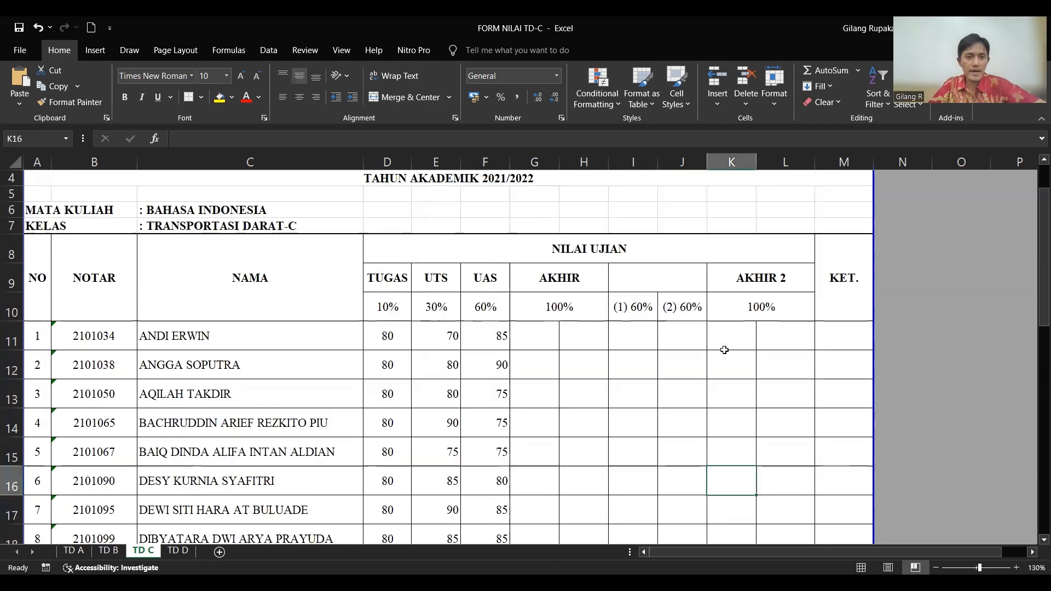
Start the first student's AKHIR formula in G11 with the weighted TUGAS score as =(D11*D10)+
click(535, 334)
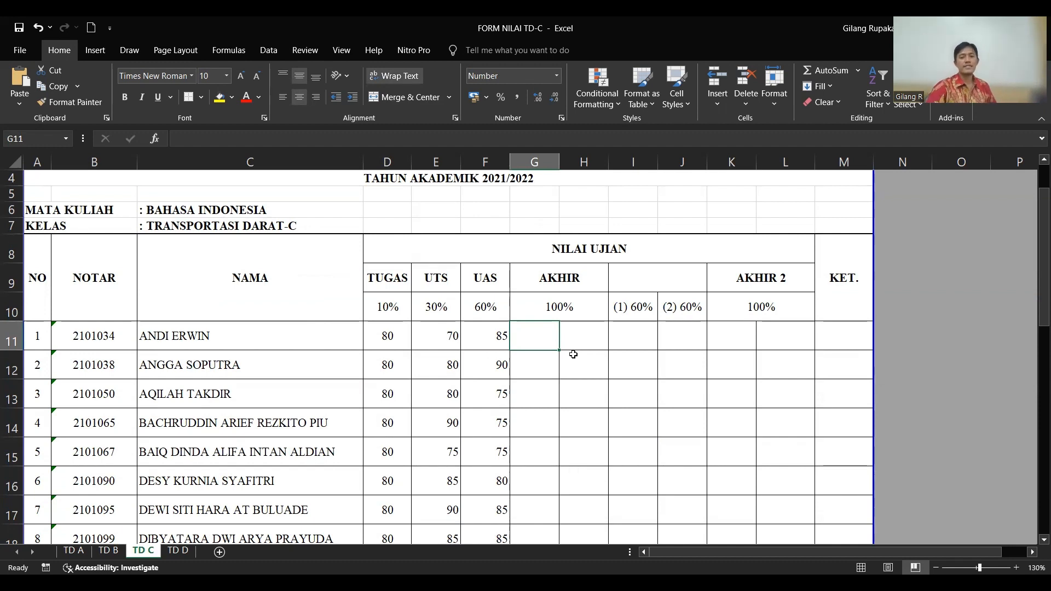
text(=)
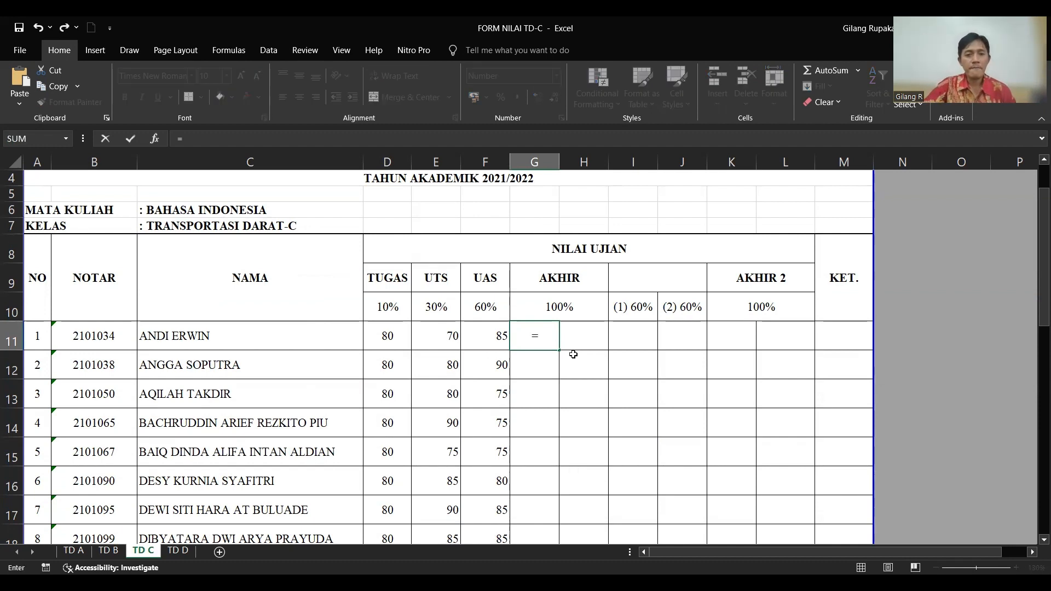
click(380, 338)
key(BackSpace)
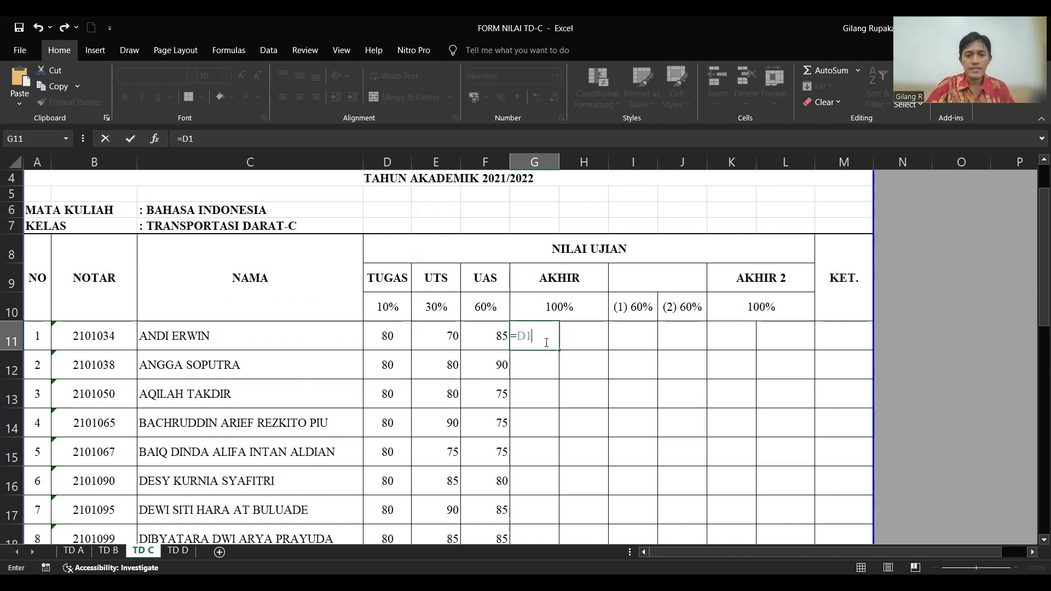
key(BackSpace)
key(BackSpace)
text(()
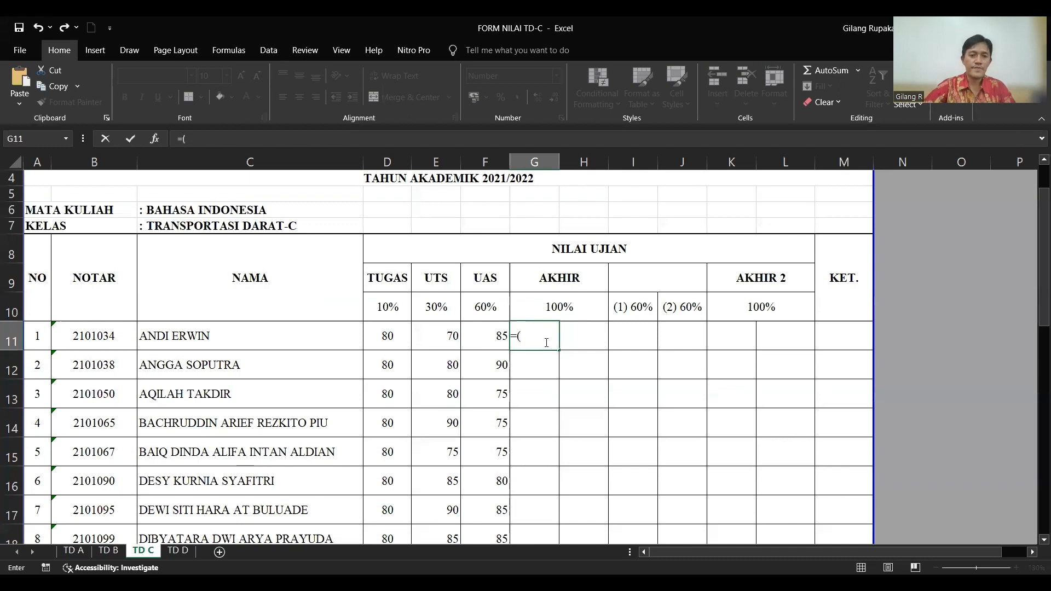
click(390, 336)
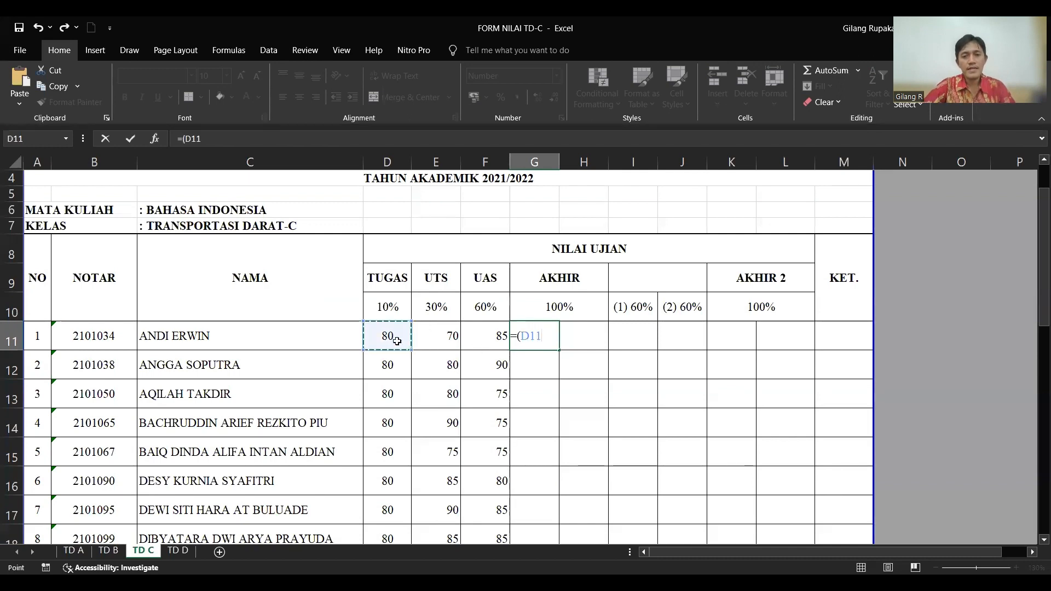
text(*)
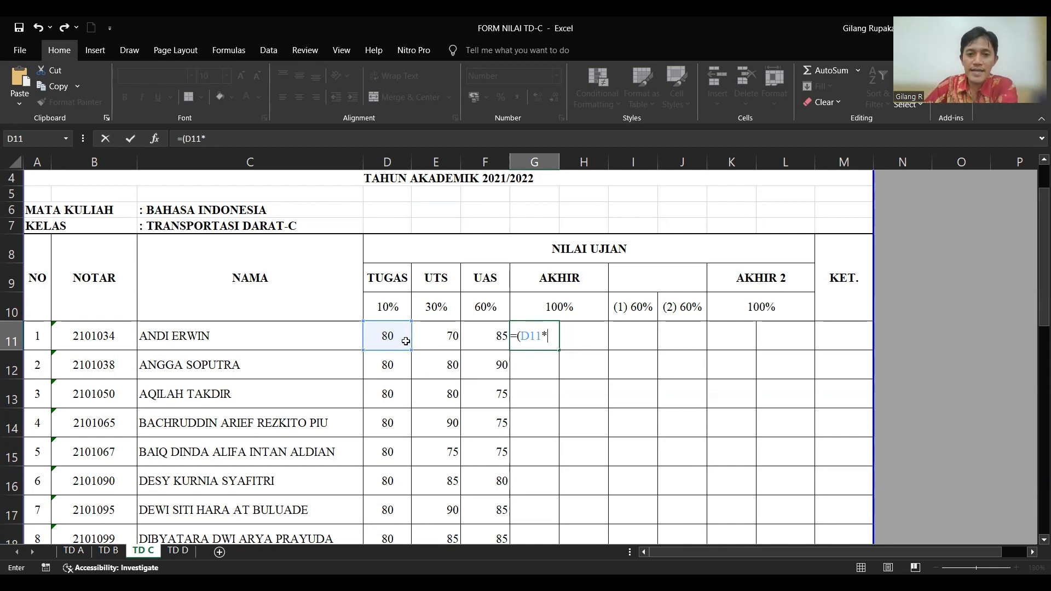
click(391, 308)
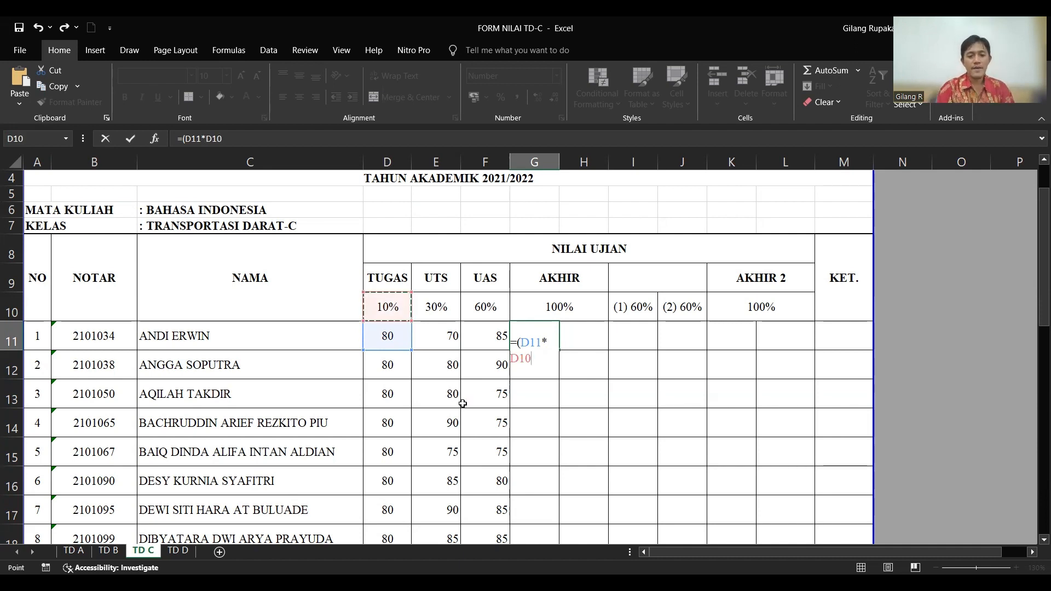
text()+)
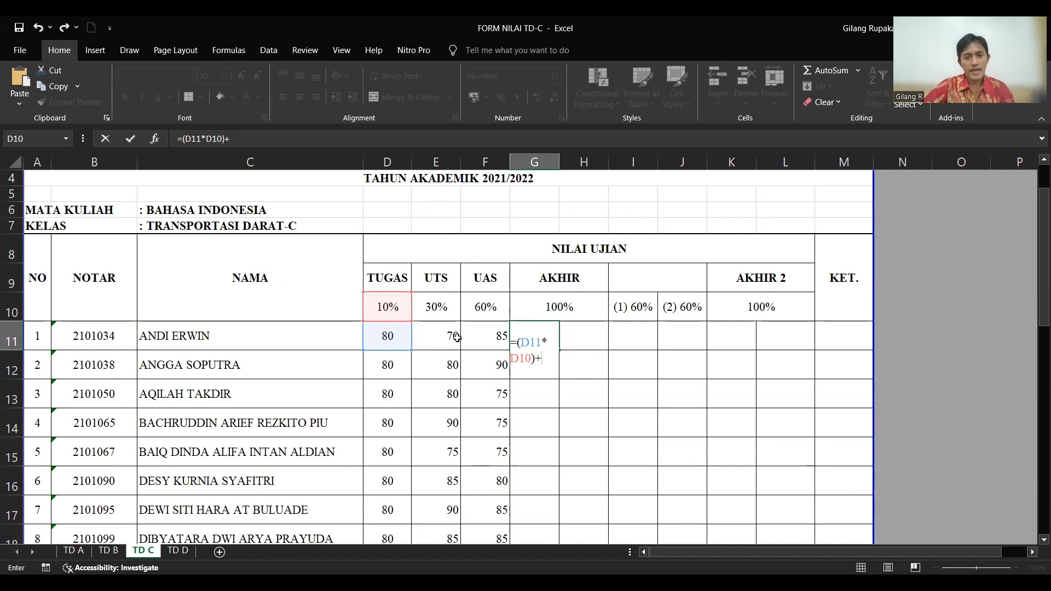
Replace the D10 reference in the G11 formula with a fixed 10% so that it reads =(D11*10%)+
key(BackSpace)
key(BackSpace)
key(BackSpace)
key(BackSpace)
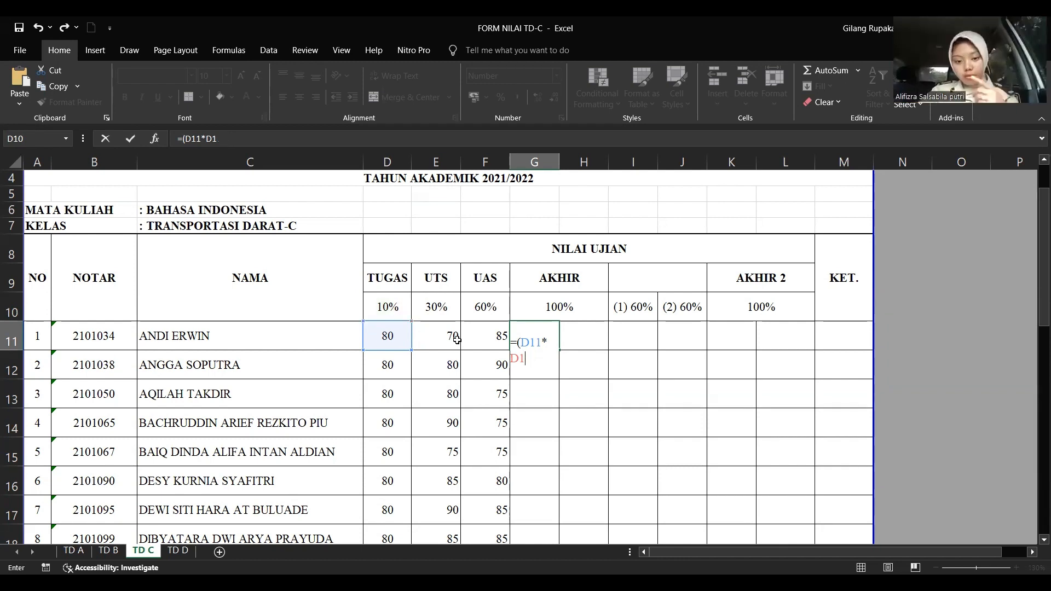
text(10)
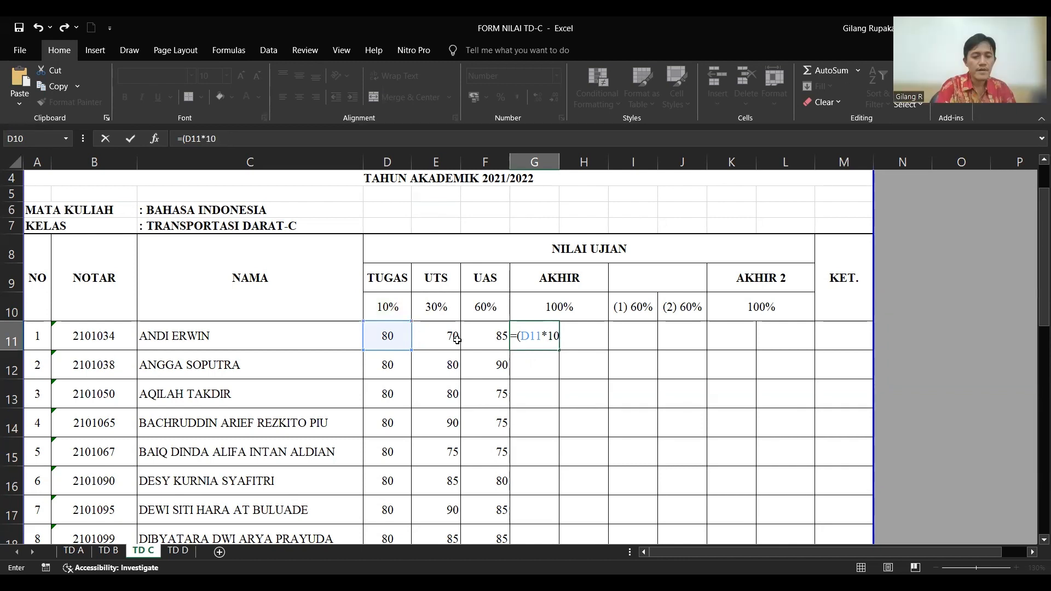
text(%)
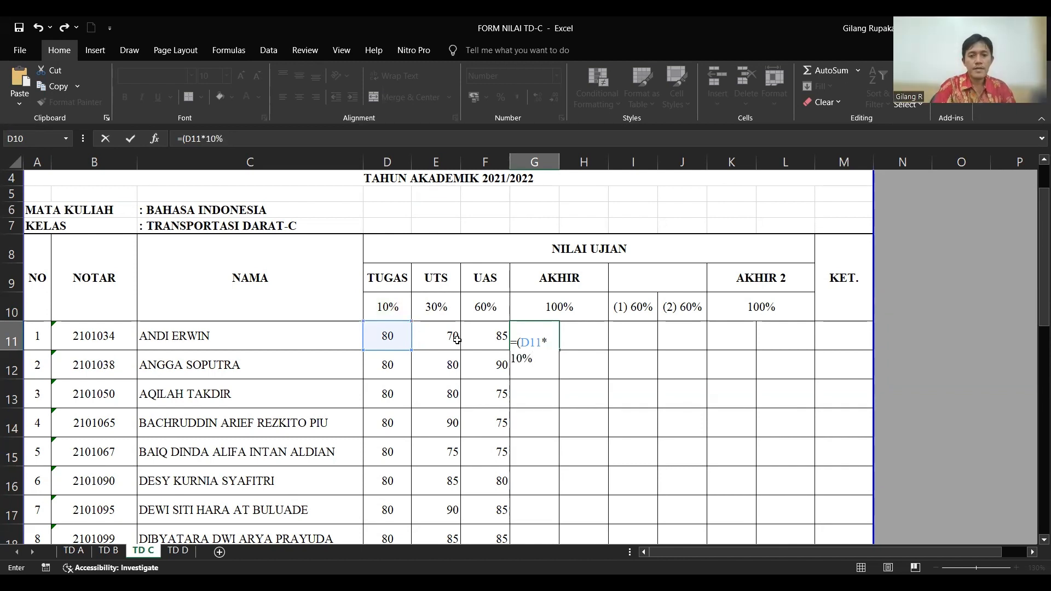
text())
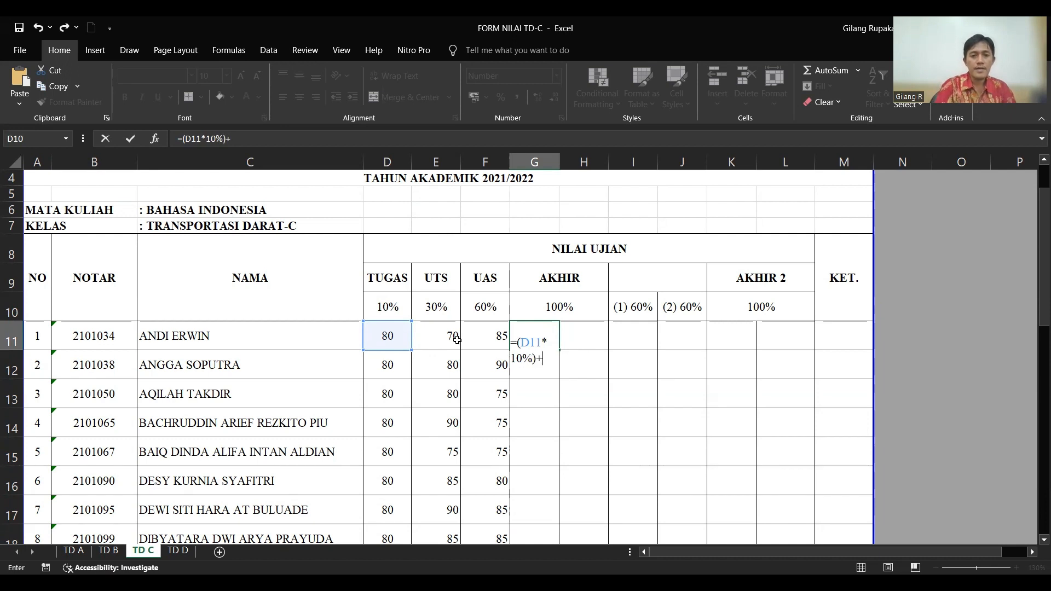
text(+)
Extend the first student's AKHIR formula in G11 with the weighted UTS score (E11*30%)
click(451, 336)
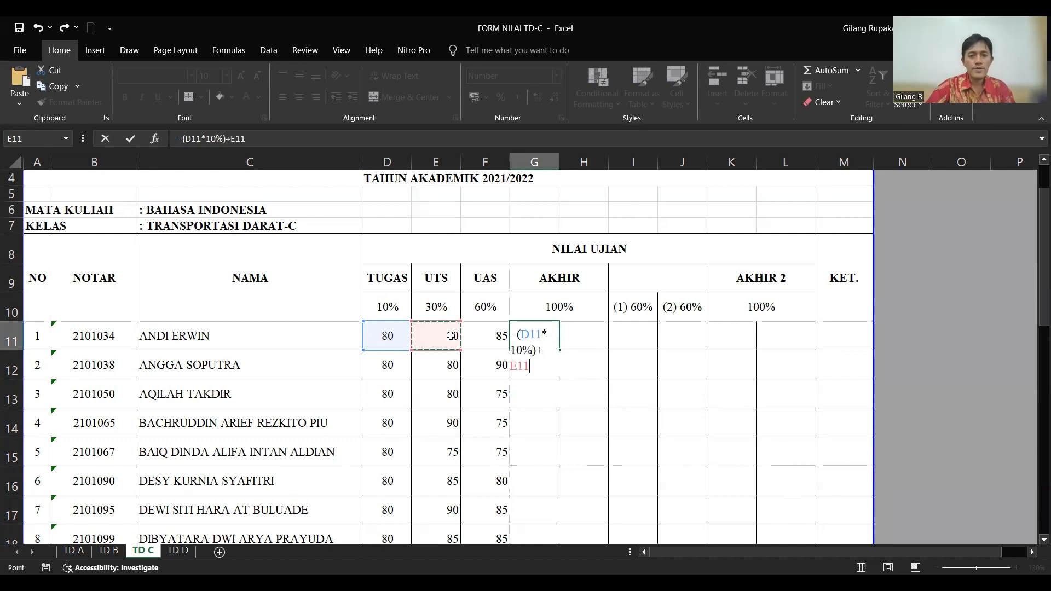
key(BackSpace)
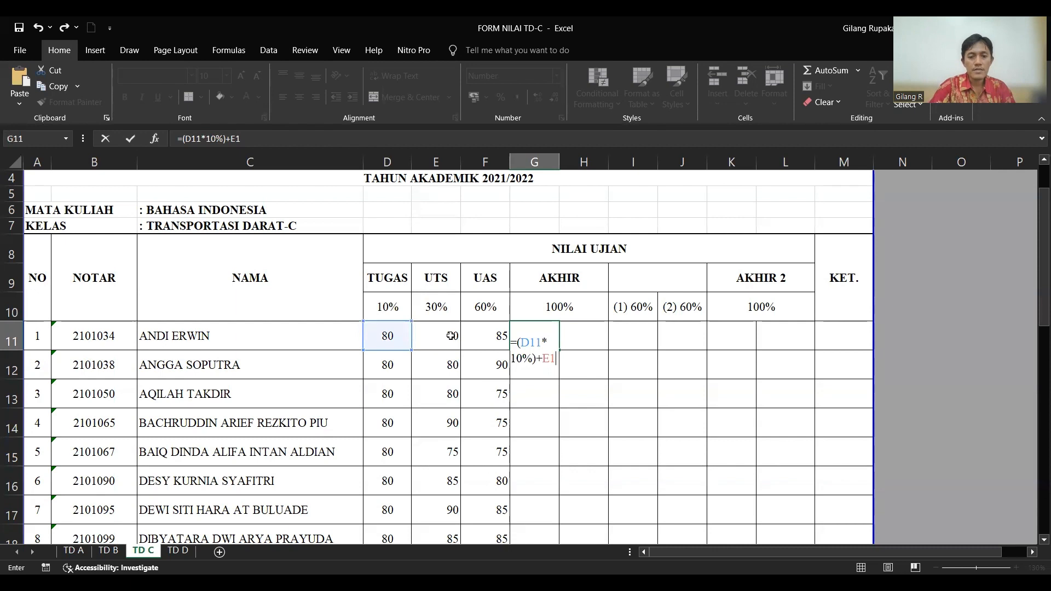
key(BackSpace)
key(BackSpace)
text(()
click(450, 336)
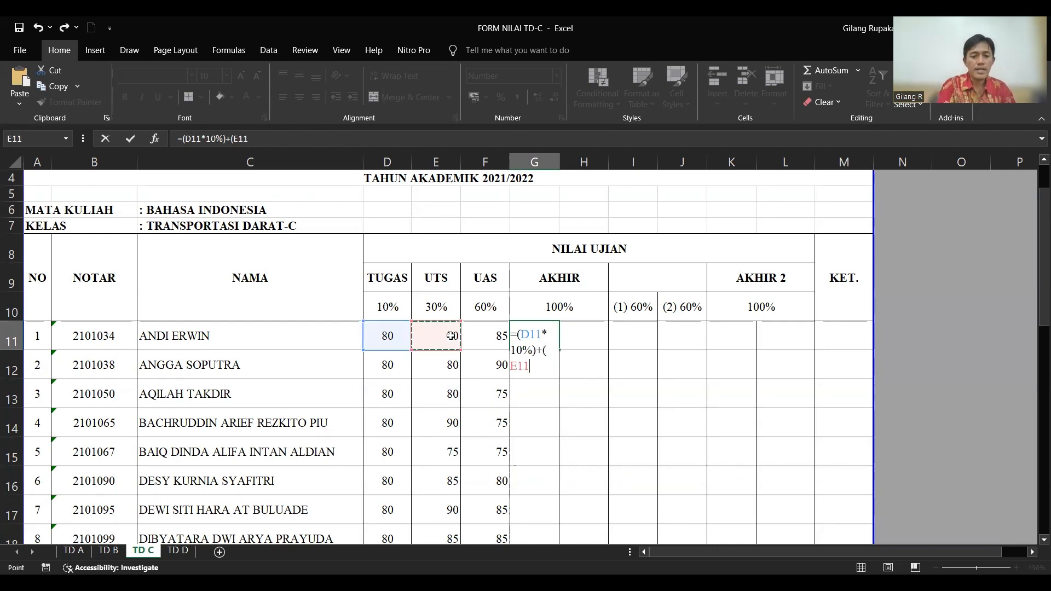
text(*30)
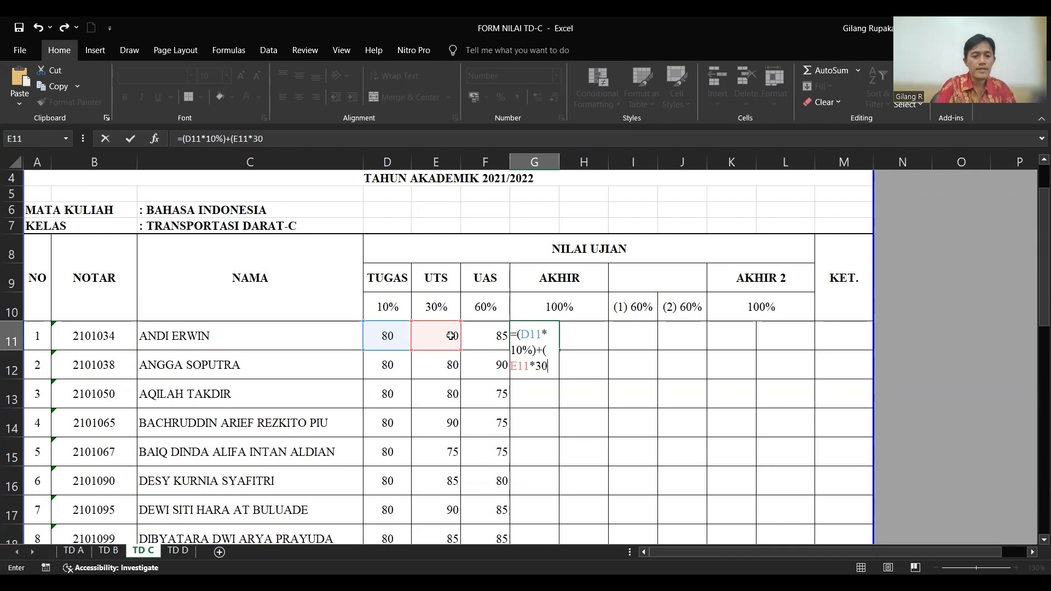
text(%))
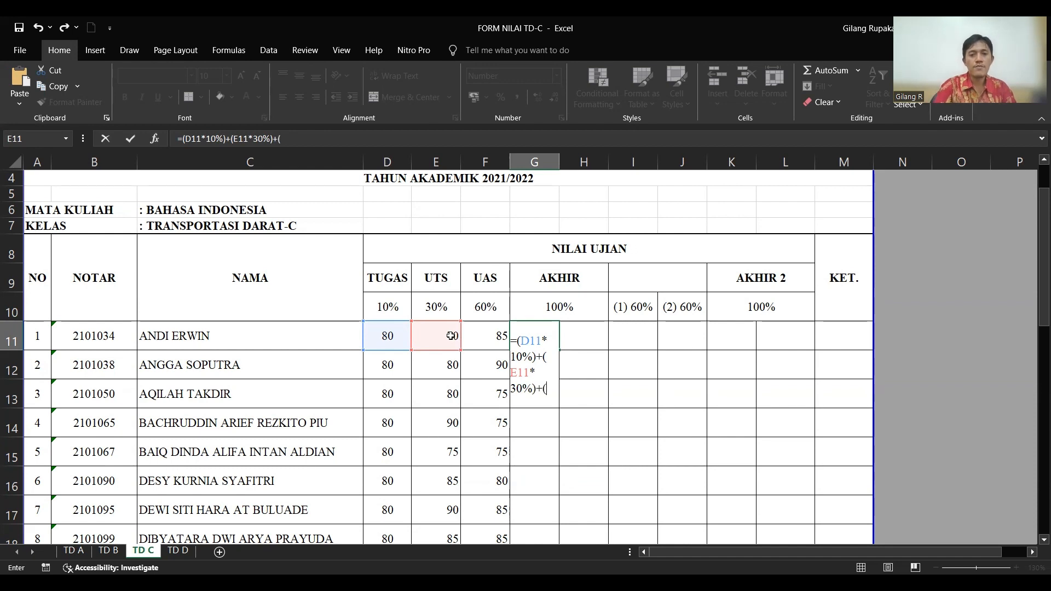
Complete the G11 formula with the weighted UAS score so that it reads =(D11*10%)+(E11*30%)+(F11*60%)
text(+()
click(489, 332)
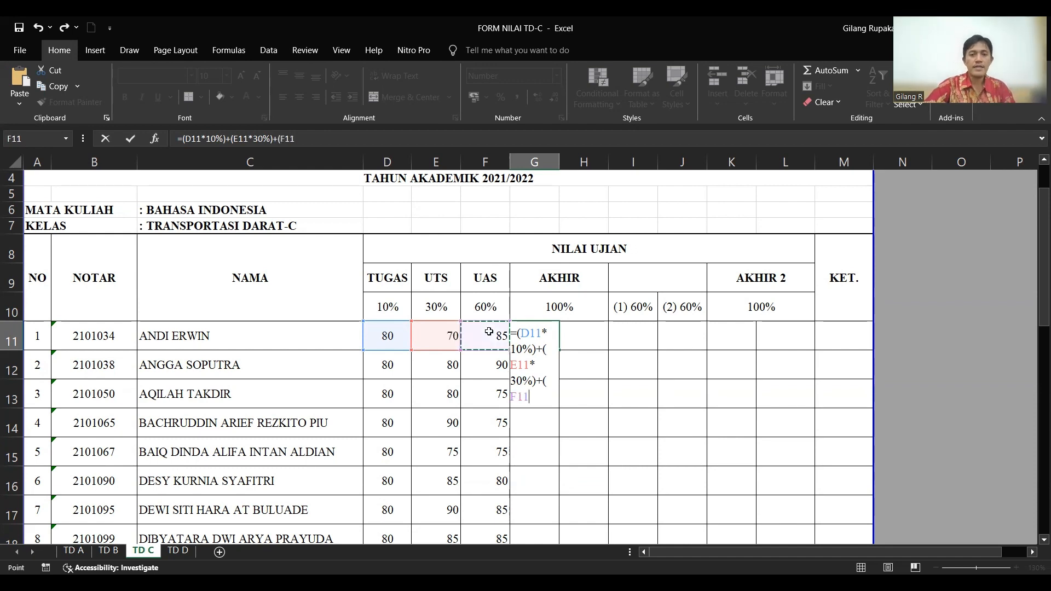
text(*)
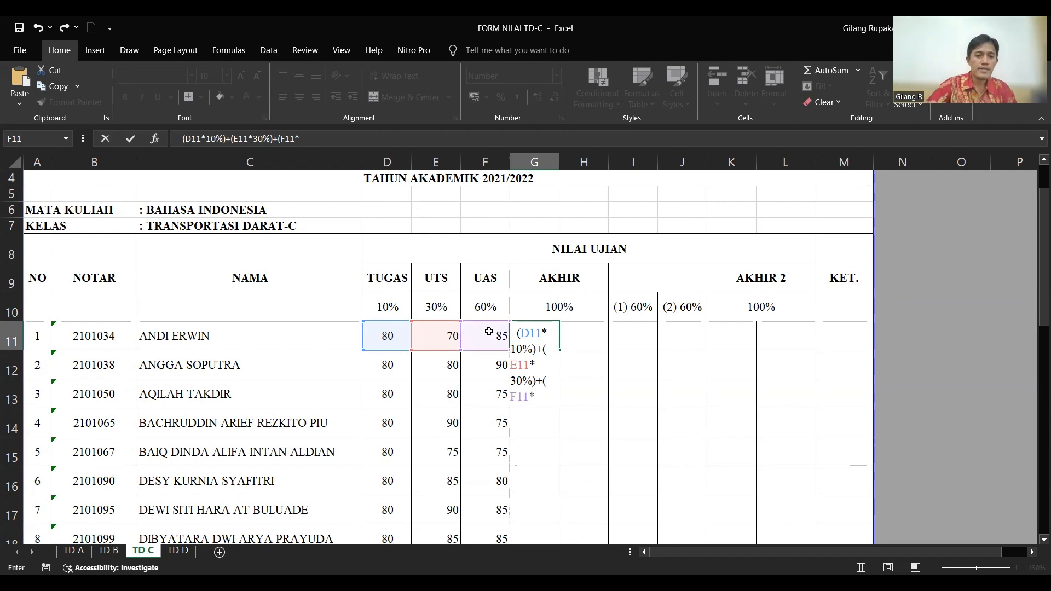
text(60)
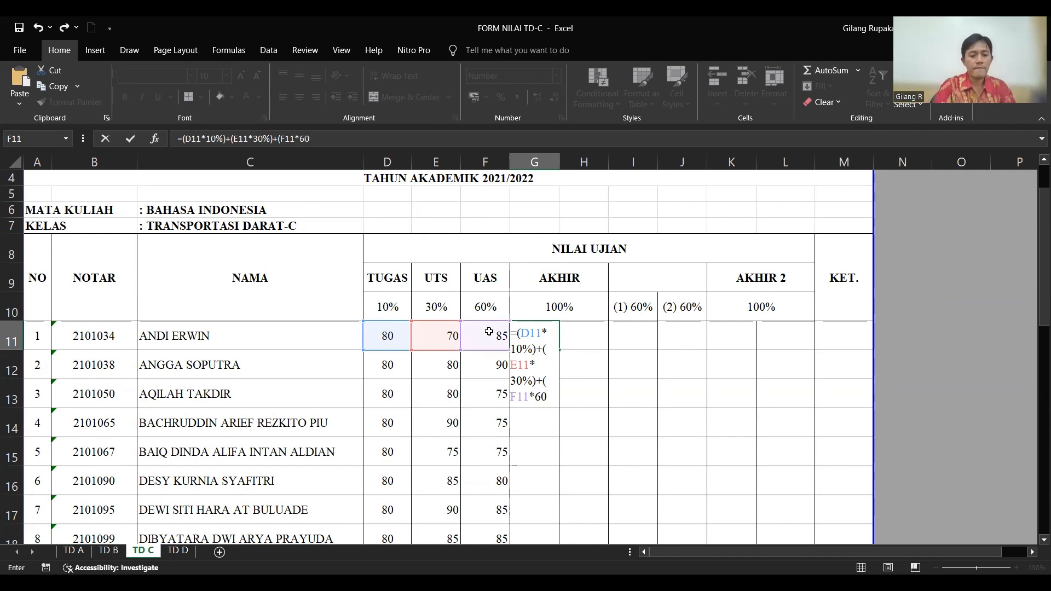
text(%)
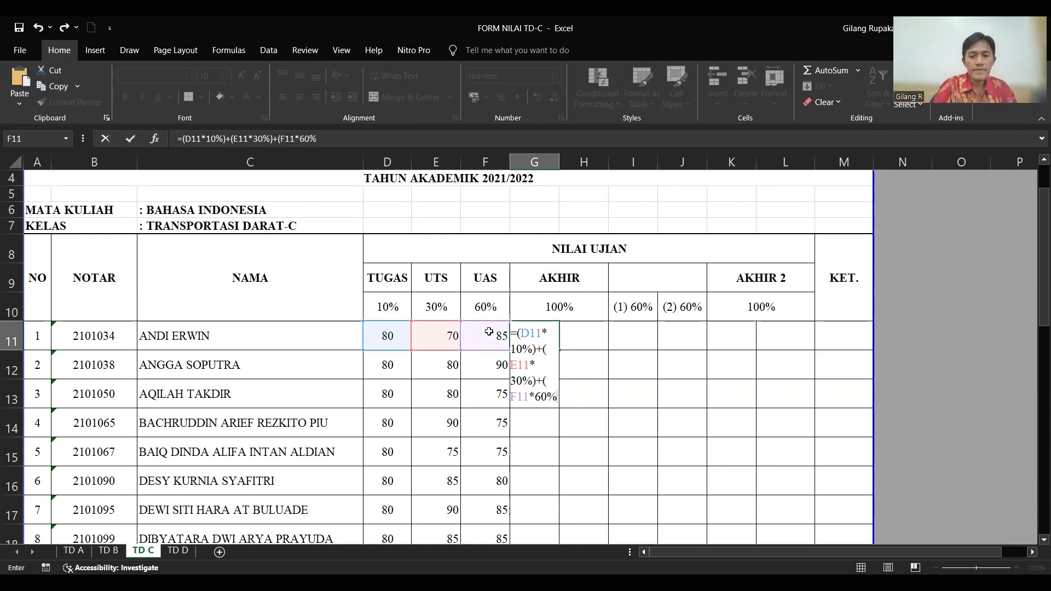
text())
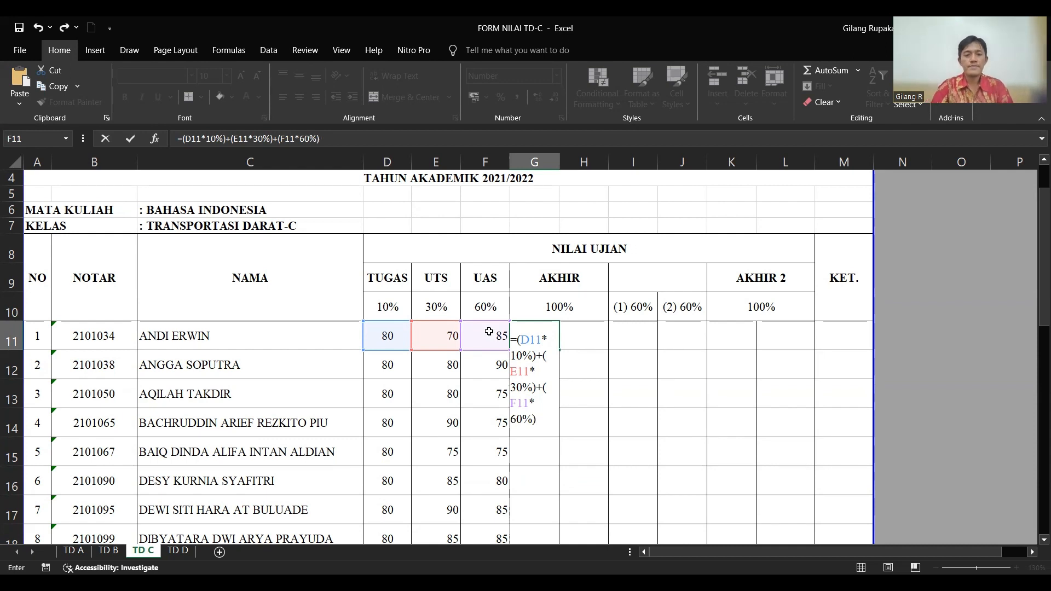
key(Return)
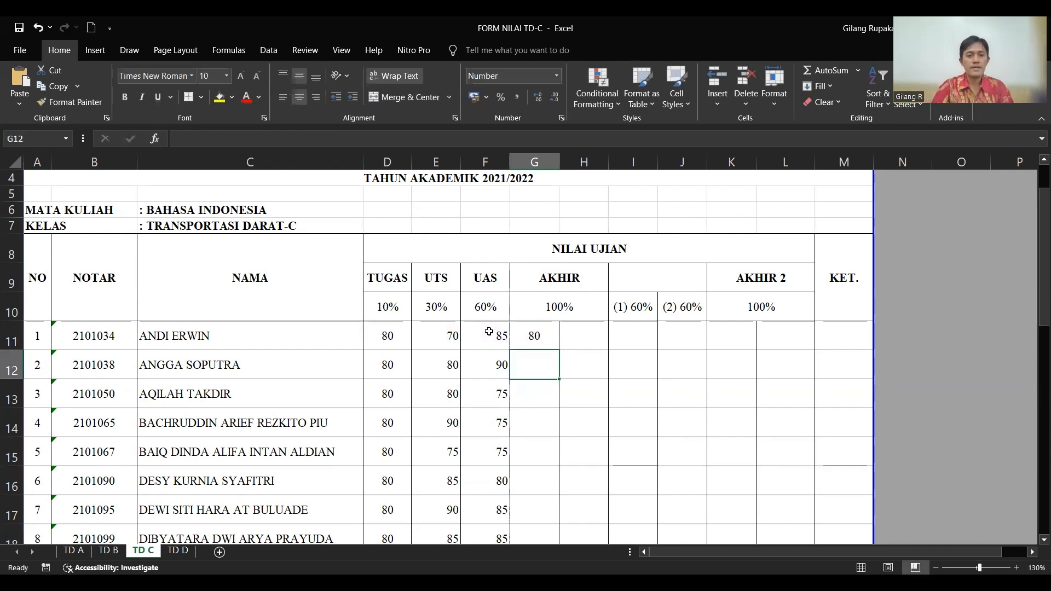
Fill the G11 AKHIR formula down to G34 for all students and check the copied results
click(534, 339)
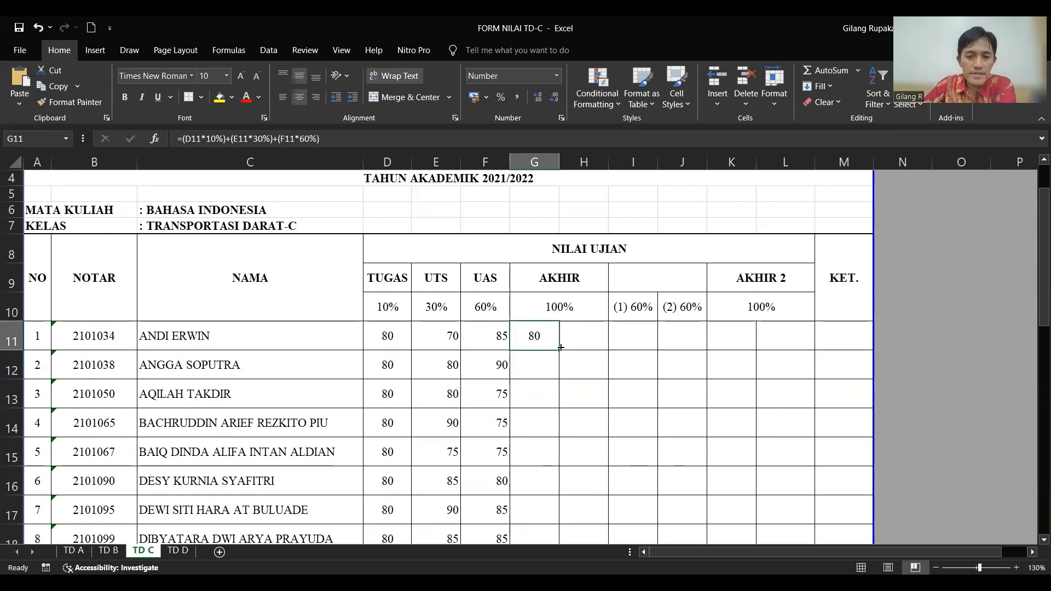
drag(561, 351, 543, 482)
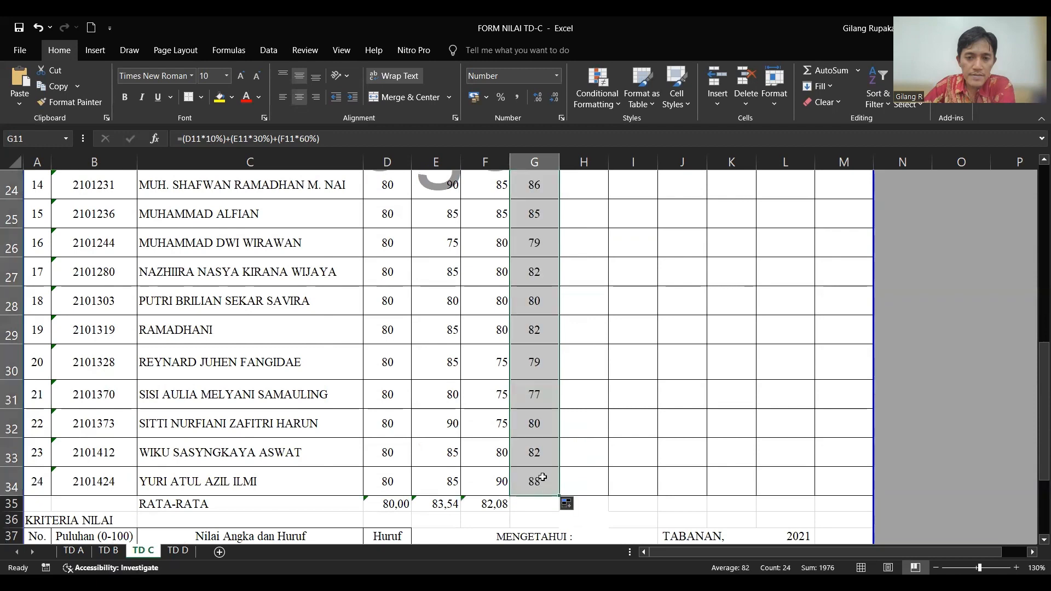
scroll(550, 402, up, 1)
scroll(550, 403, up, 5)
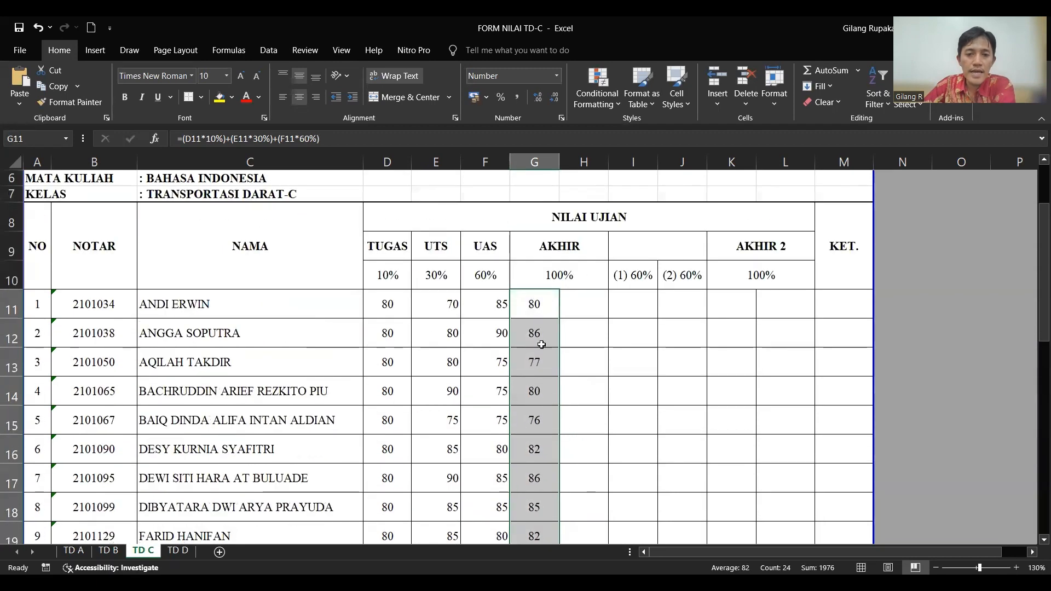
drag(537, 301, 526, 377)
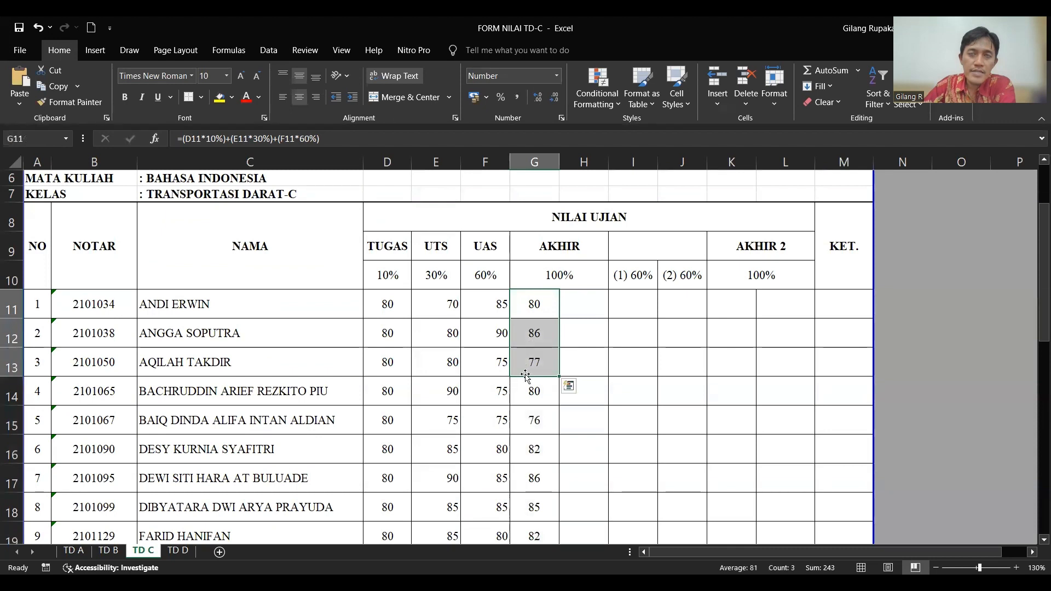
click(523, 440)
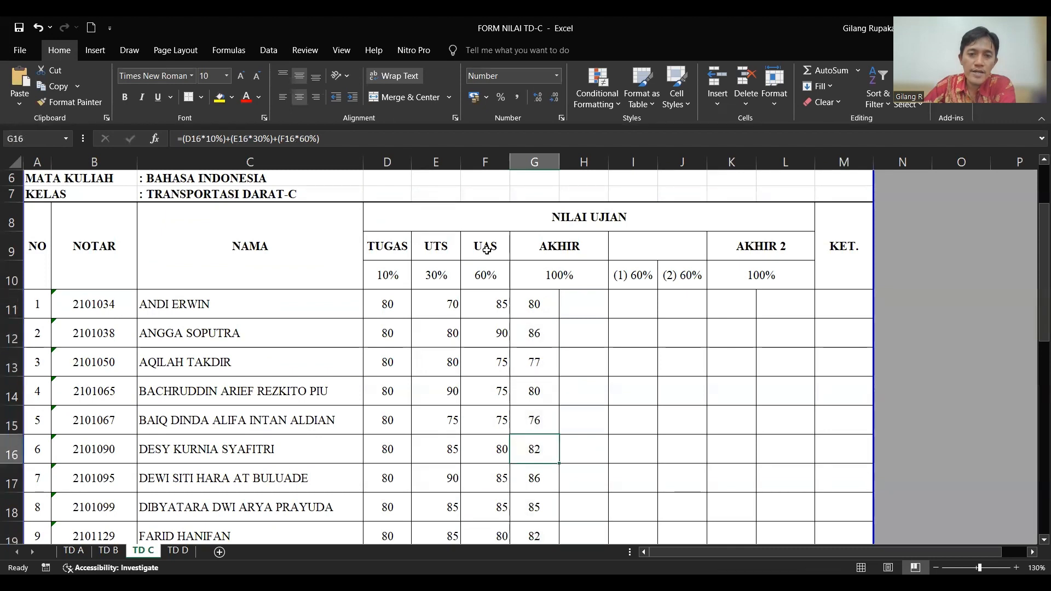
Change the UAS weight in the G11 formula to 70%
click(536, 305)
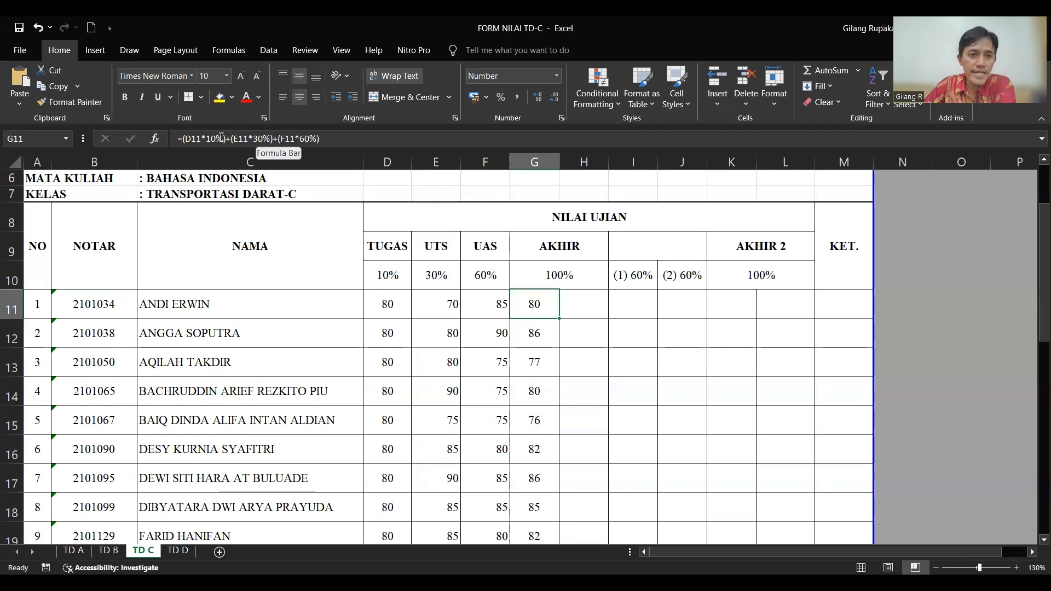
click(304, 138)
key(BackSpace)
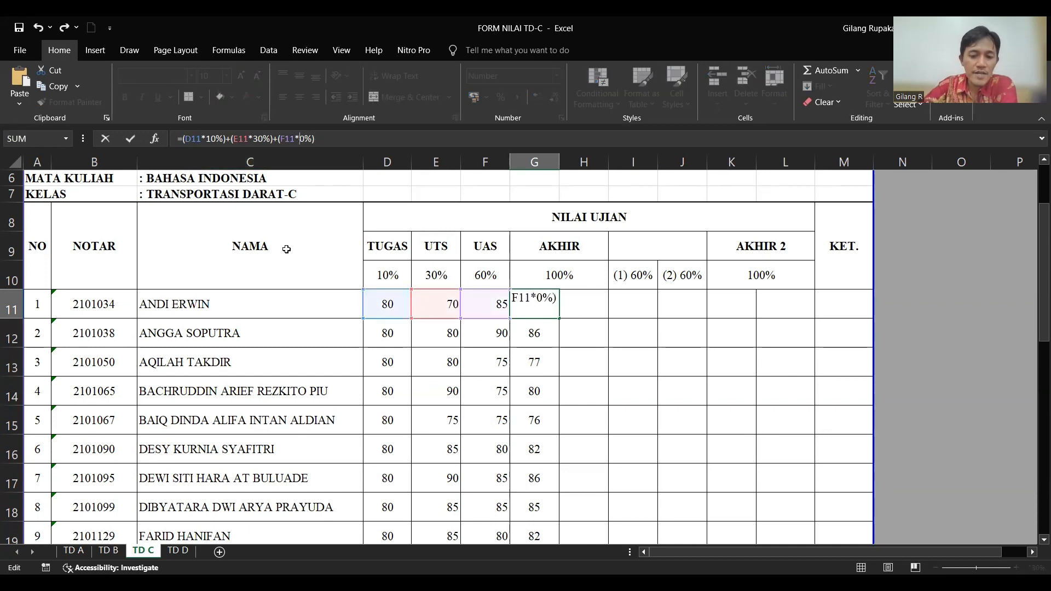
text(7)
key(Return)
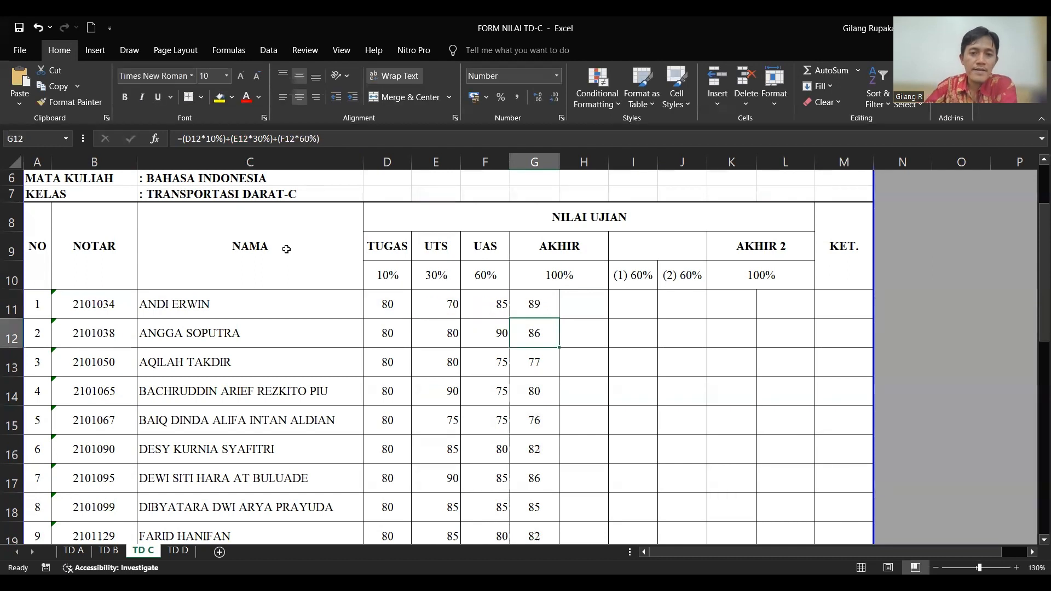
Set the UAS weight in the G11 formula back to 60%
click(533, 304)
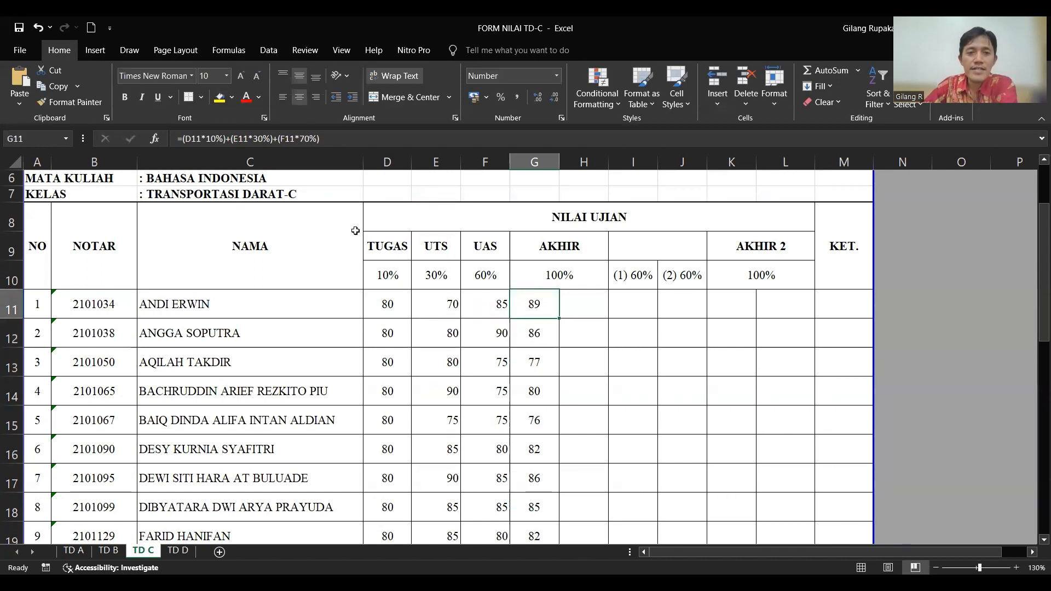
click(304, 138)
key(BackSpace)
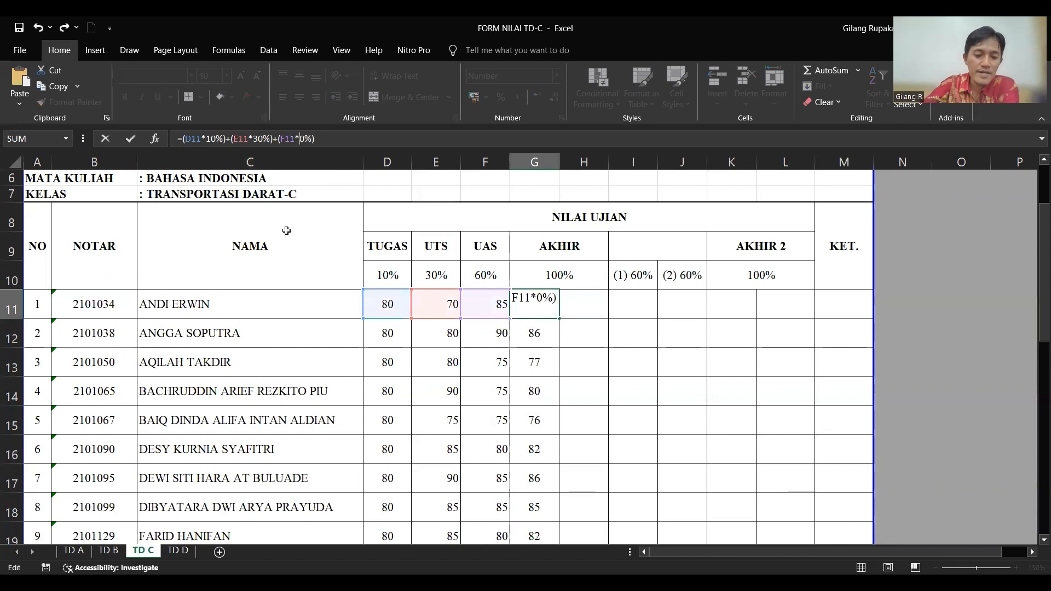
text(6)
key(Return)
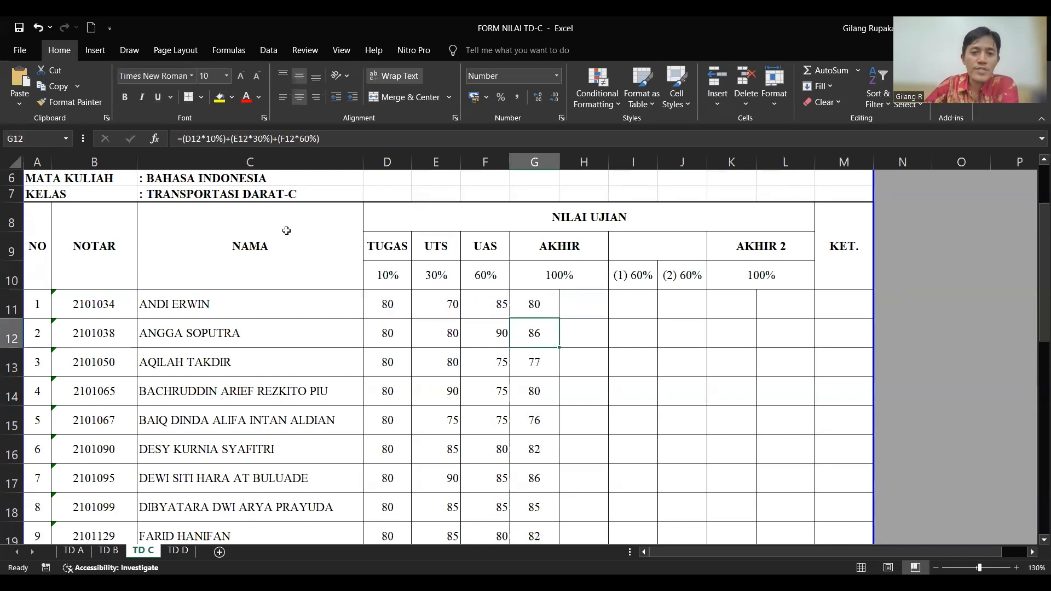
Copy the RATA-RATA average formula from F35 into G35 so that it averages the AKHIR scores in G11:G34
click(534, 308)
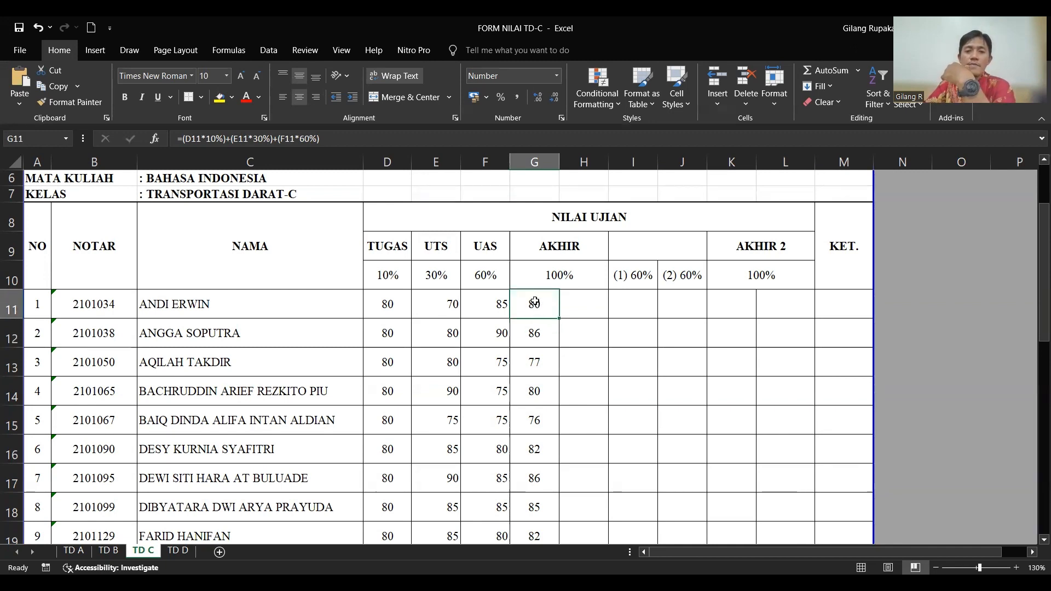
click(537, 350)
drag(540, 315, 537, 523)
click(521, 504)
mouse_move(540, 486)
mouse_down()
mouse_move(532, 507)
mouse_move(541, 504)
mouse_up()
click(499, 505)
click(542, 504)
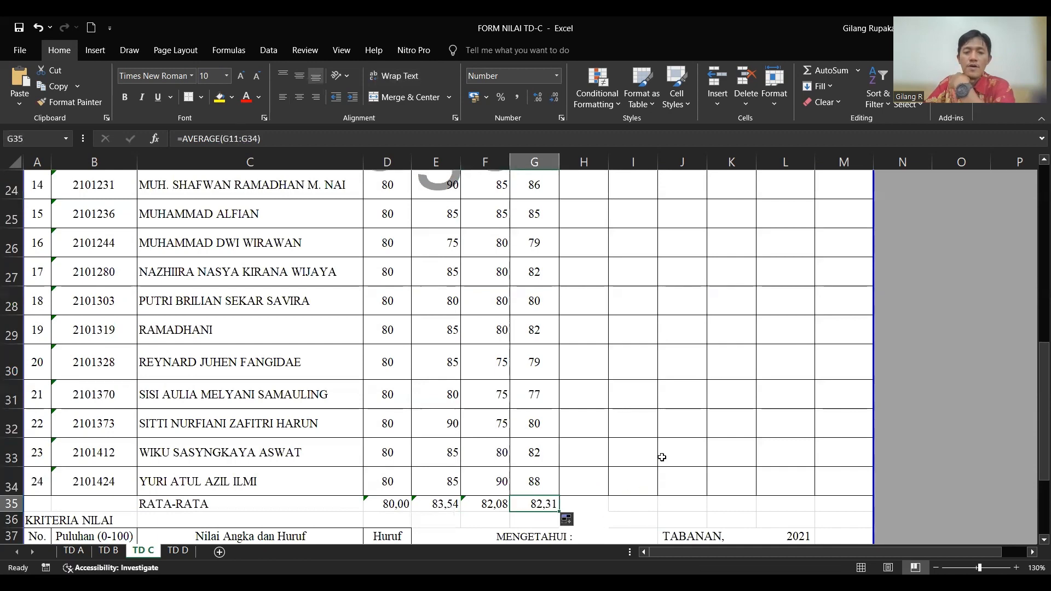
Review the RATA-RATA averages in F35 and G35, the KRITERIA NILAI table and the students' AKHIR scores
scroll(660, 458, down, 1)
scroll(643, 439, up, 1)
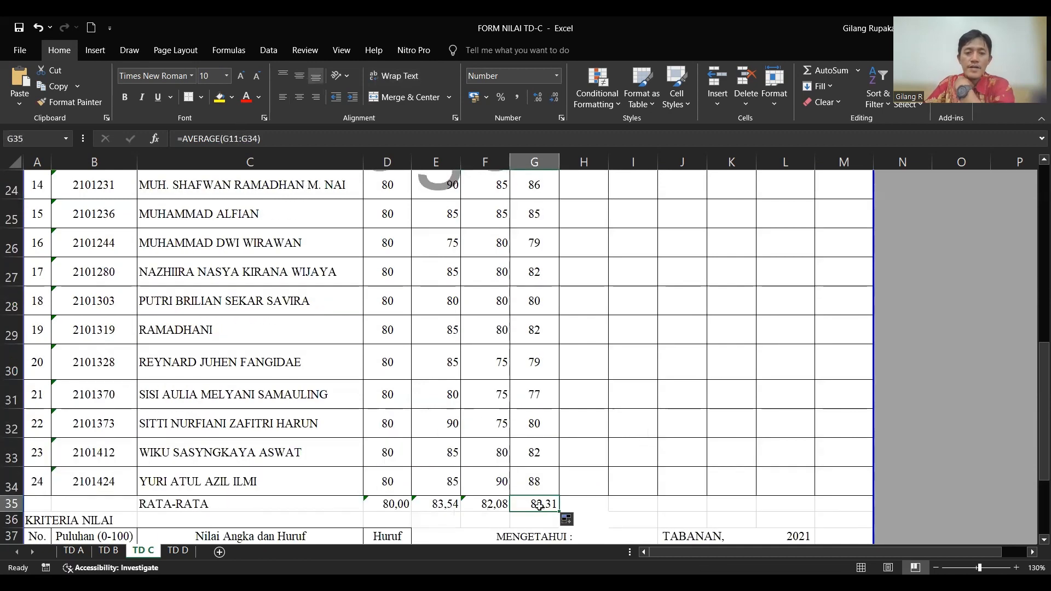
click(502, 504)
drag(503, 504, 542, 504)
click(598, 485)
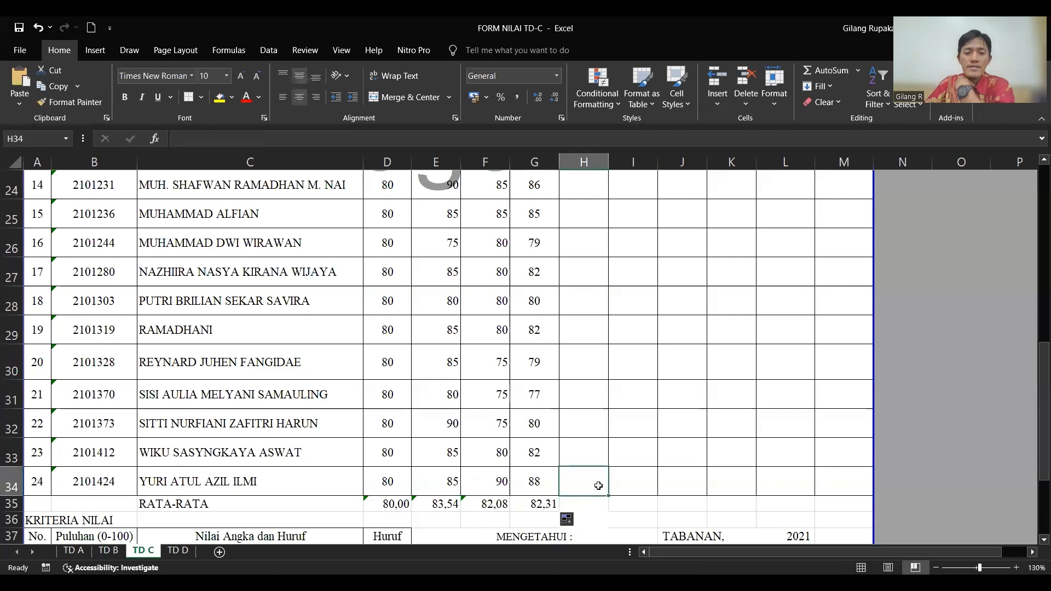
scroll(598, 486, up, 1)
scroll(598, 486, down, 2)
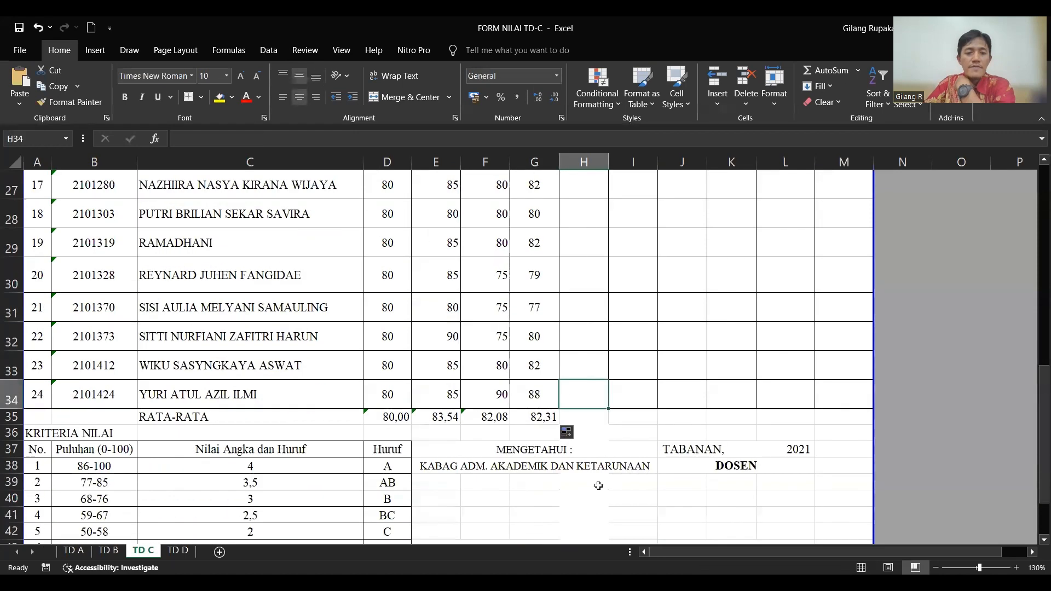
scroll(598, 486, up, 4)
scroll(598, 486, up, 5)
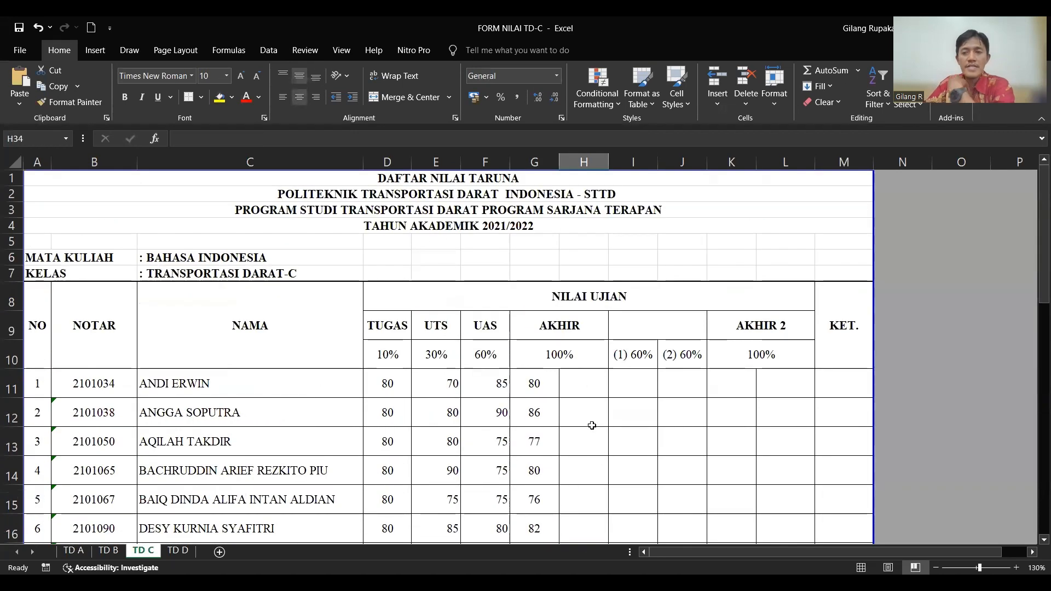
Compare the fixed percentages in the G11 formula with the TUGAS, UTS and UAS weight cells D10, E10 and F10
click(542, 384)
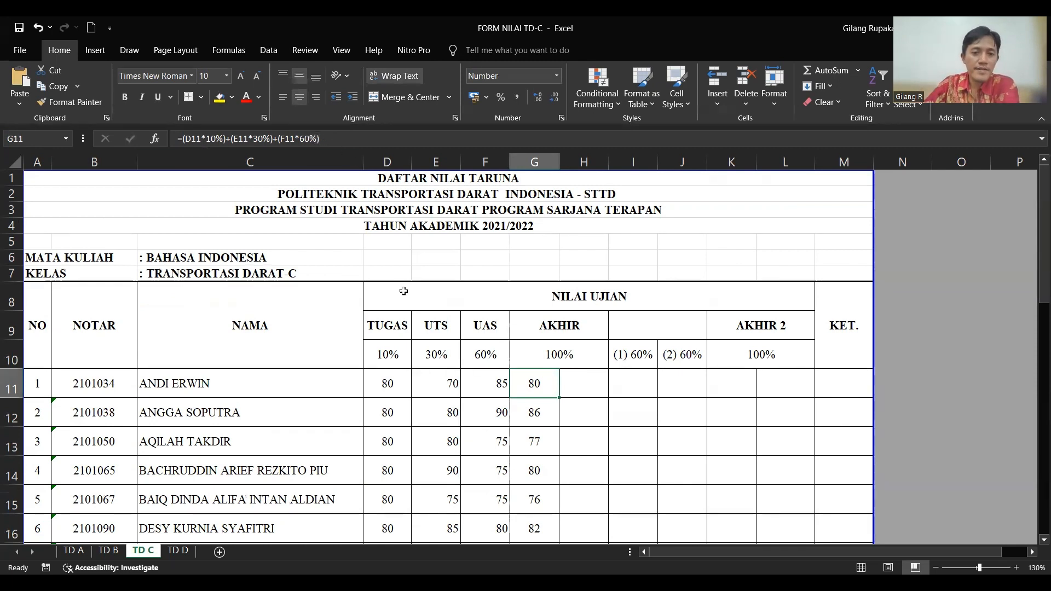
click(392, 356)
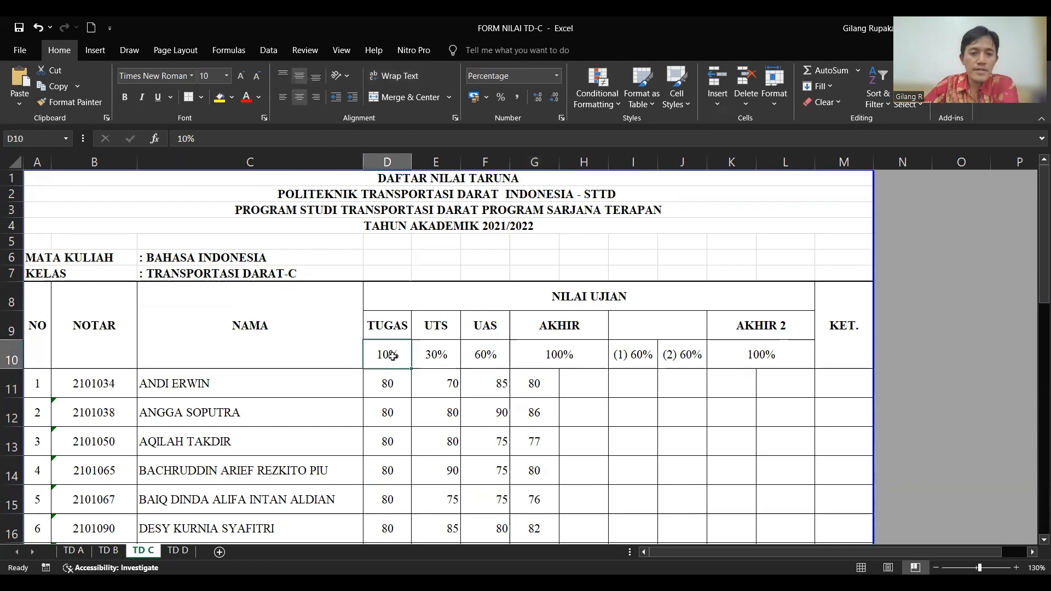
click(435, 355)
click(486, 355)
click(493, 383)
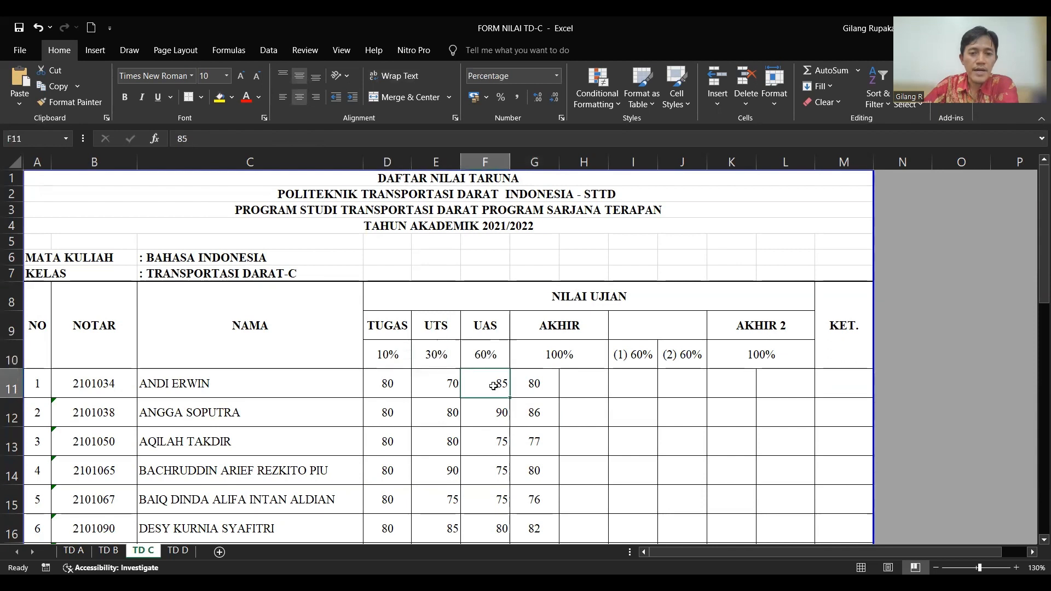
click(546, 388)
click(388, 353)
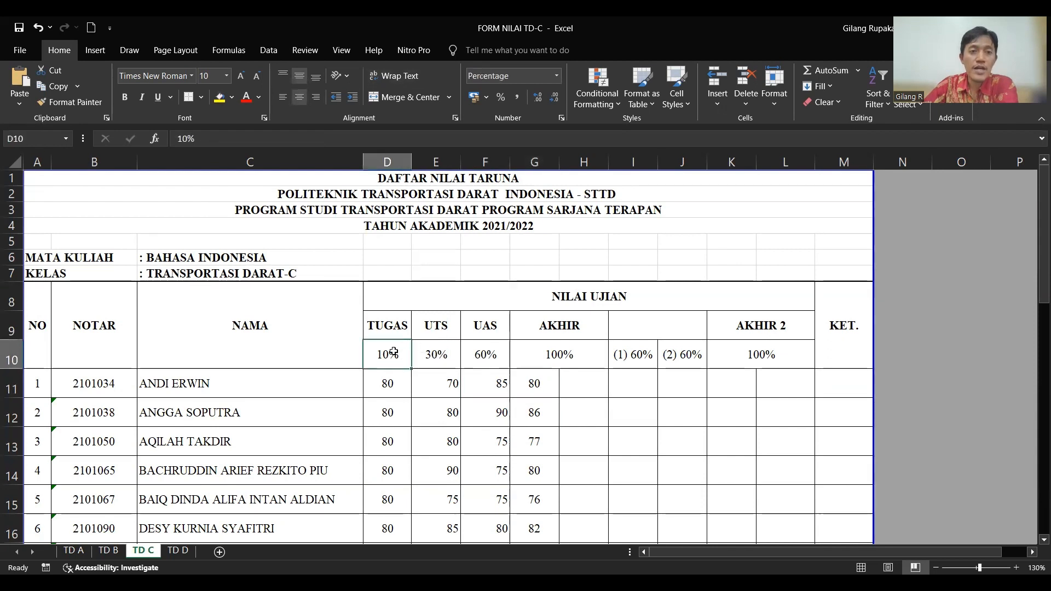
click(536, 385)
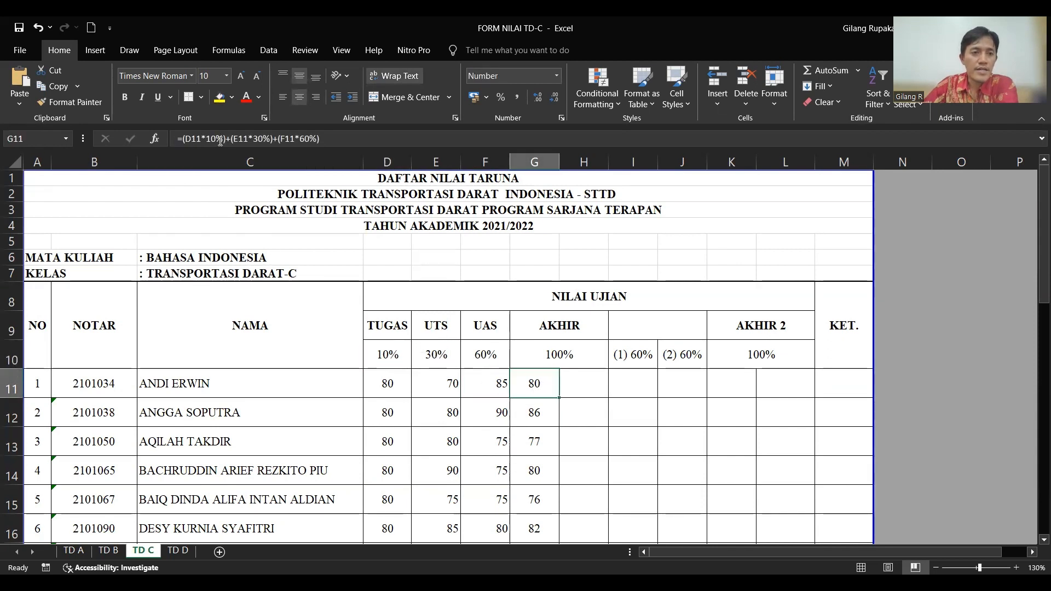
click(396, 357)
click(535, 384)
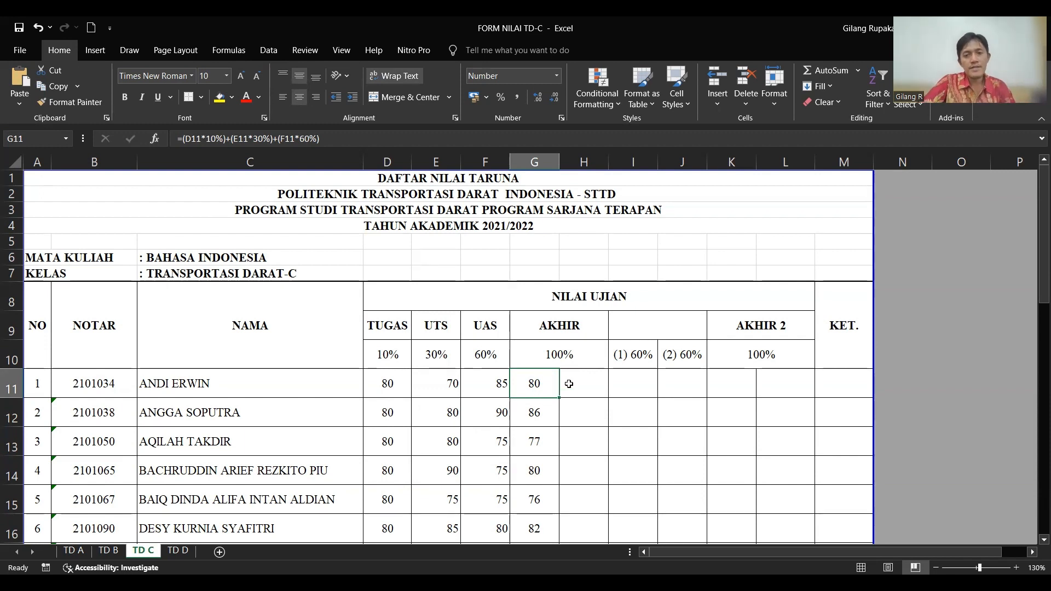
click(570, 384)
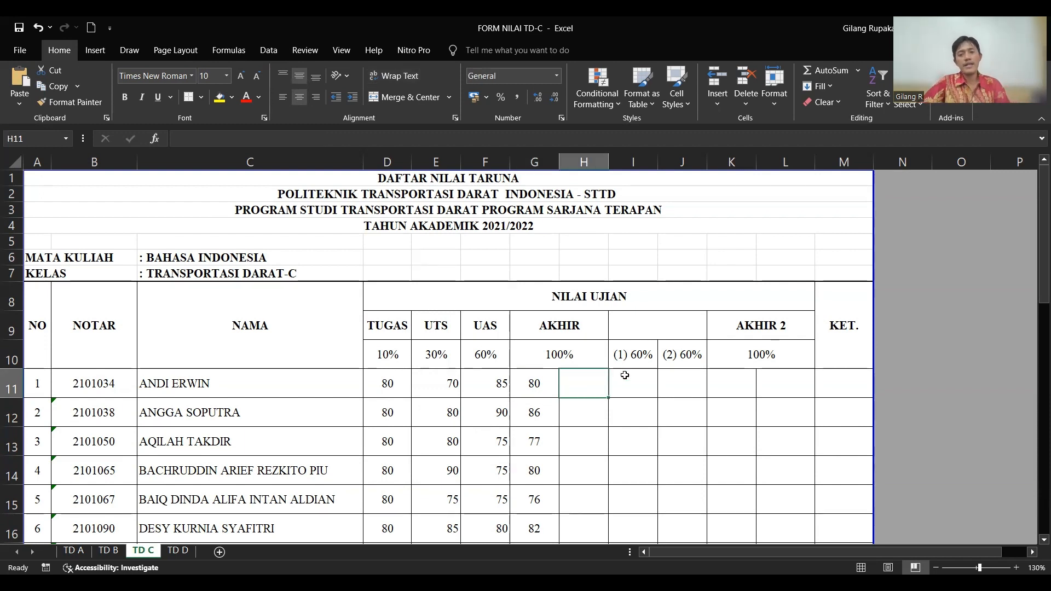
Clear the leftover percentage and AKHIR 2 header labels from I9:L10
drag(646, 329, 783, 357)
key(Delete)
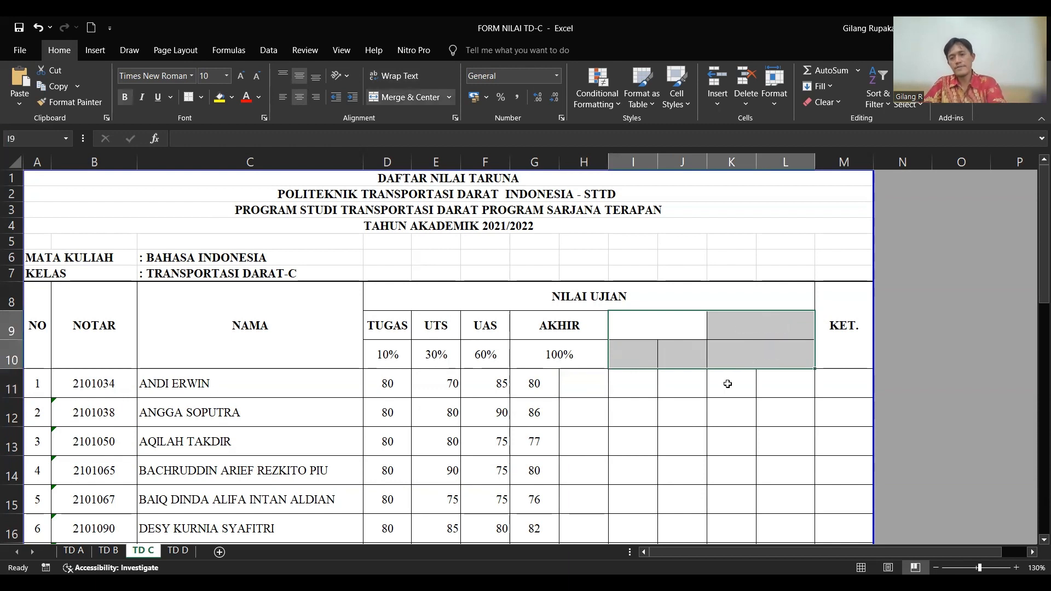
click(682, 441)
click(577, 382)
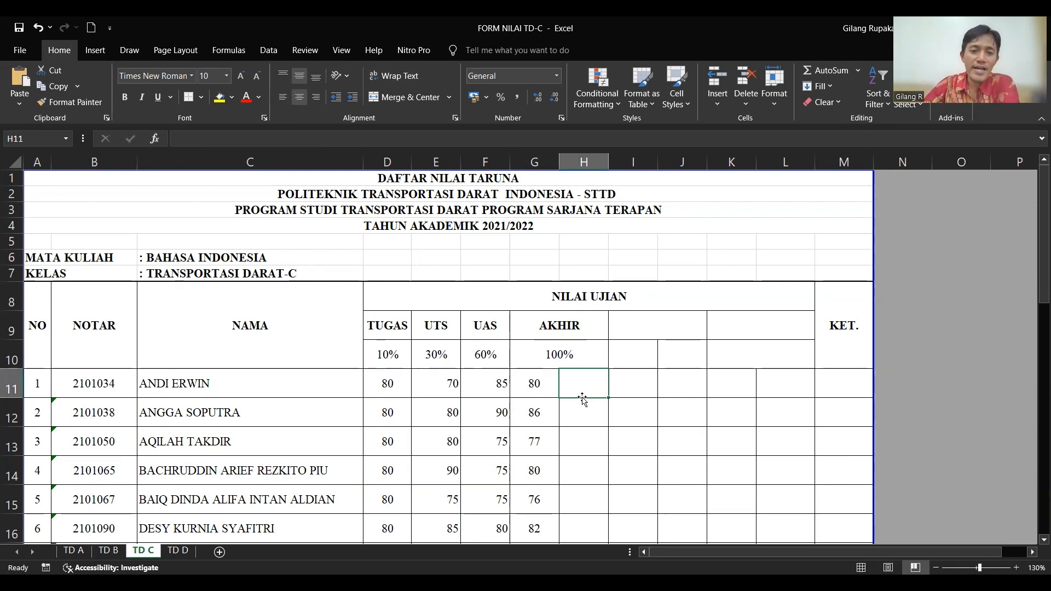
Copy the KRITERIA NILAI table in A37:D44 to the area beside the grade list, starting at N11
scroll(583, 399, down, 10)
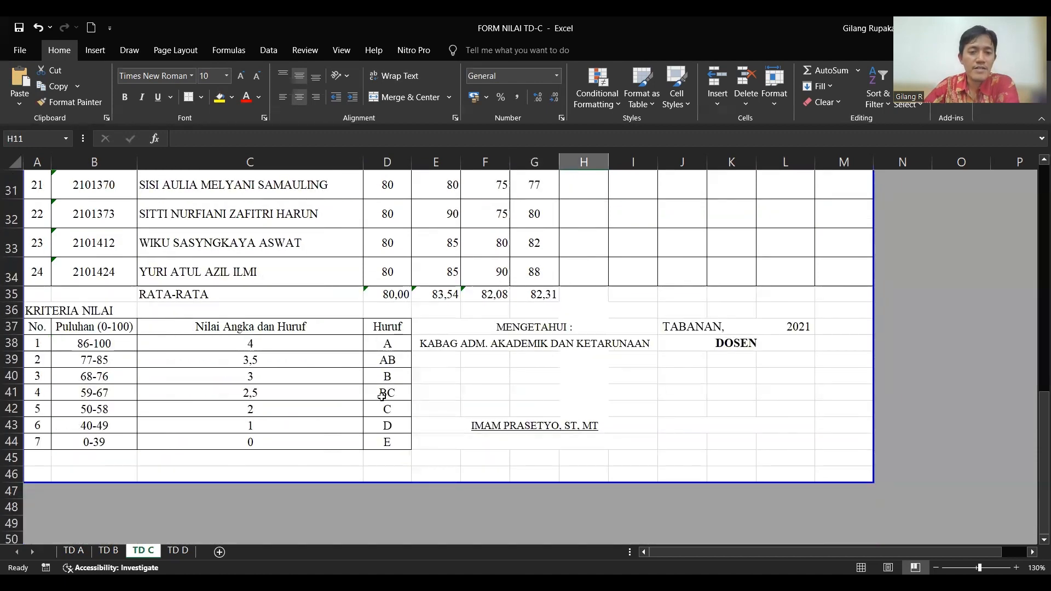
drag(381, 396, 375, 452)
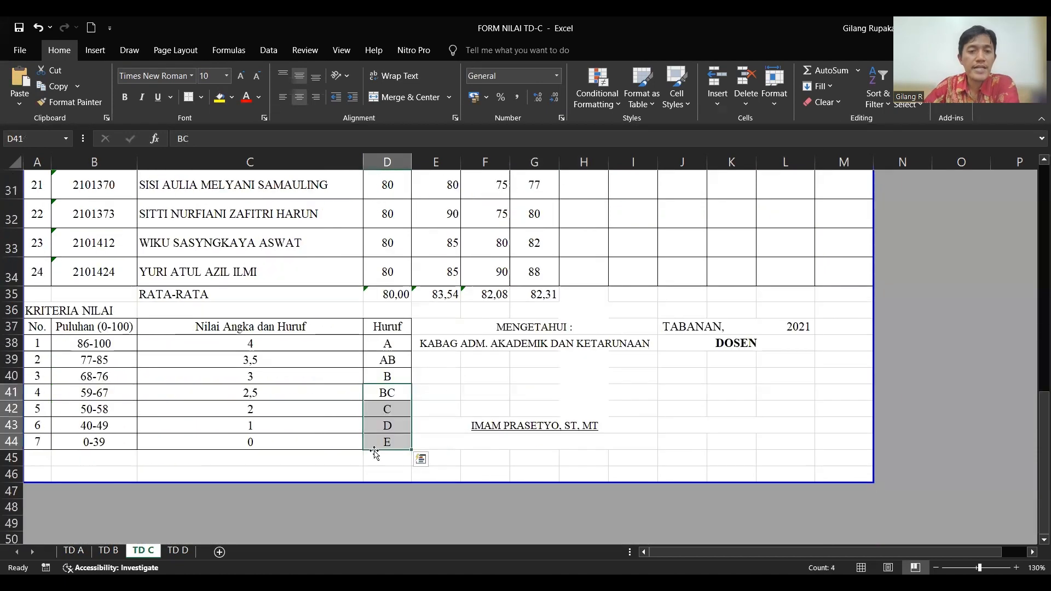
drag(252, 343, 253, 443)
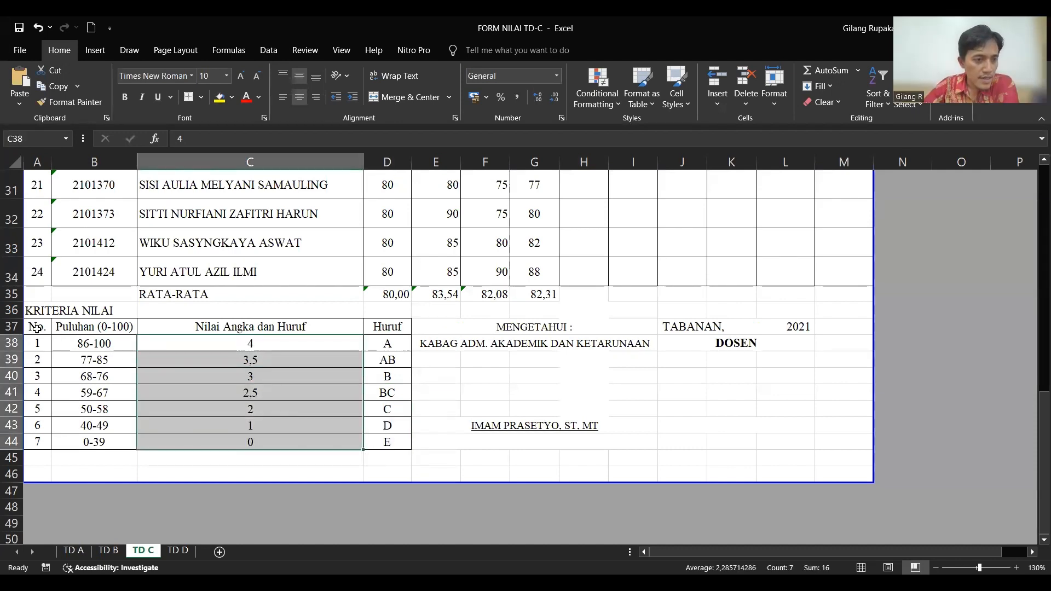
drag(36, 327, 382, 437)
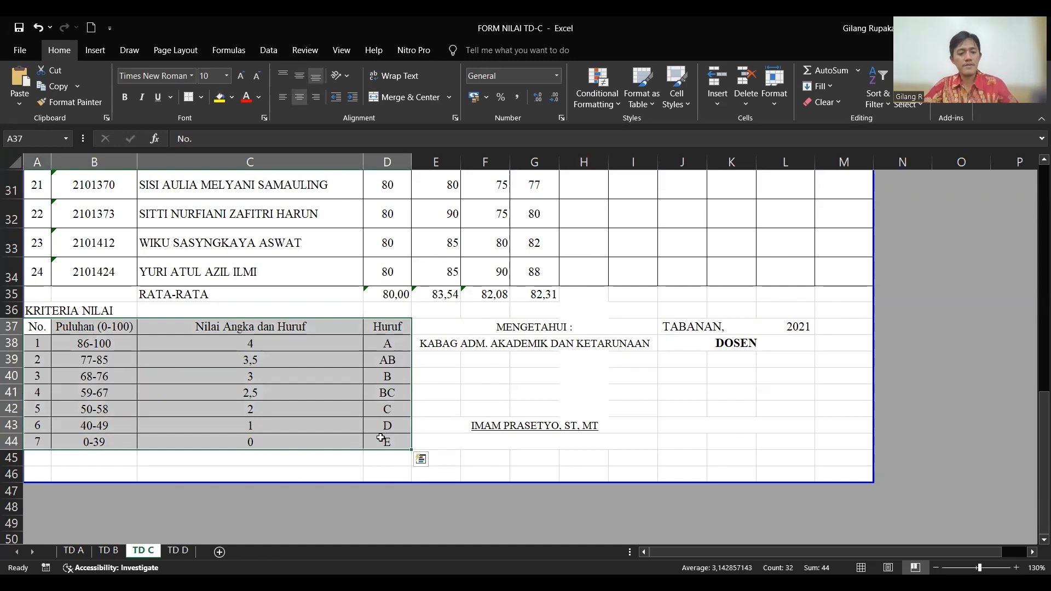
key(ctrl+c)
scroll(893, 394, up, 10)
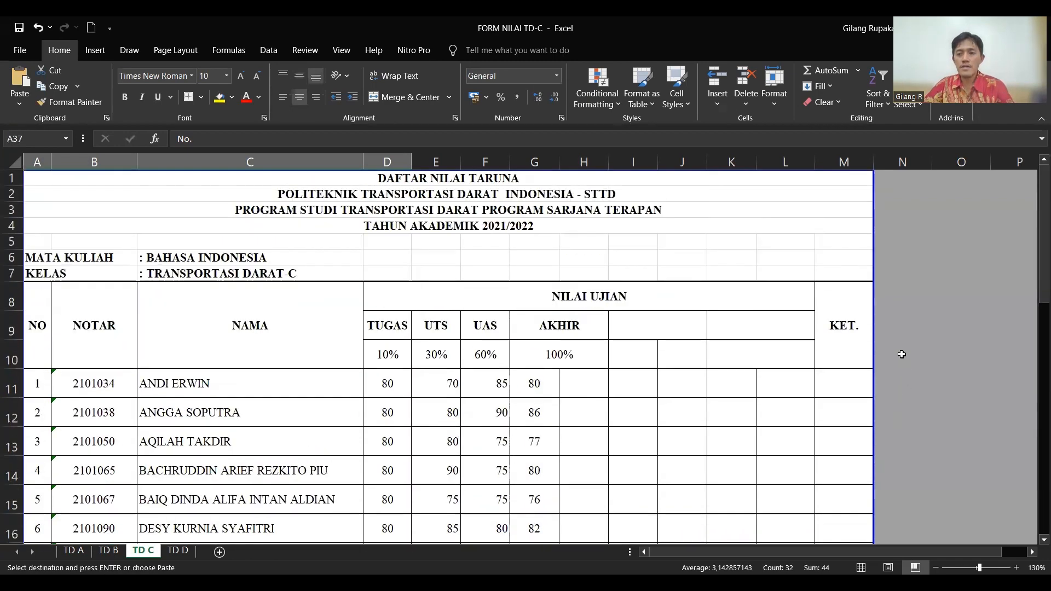
click(903, 388)
key(ctrl+v)
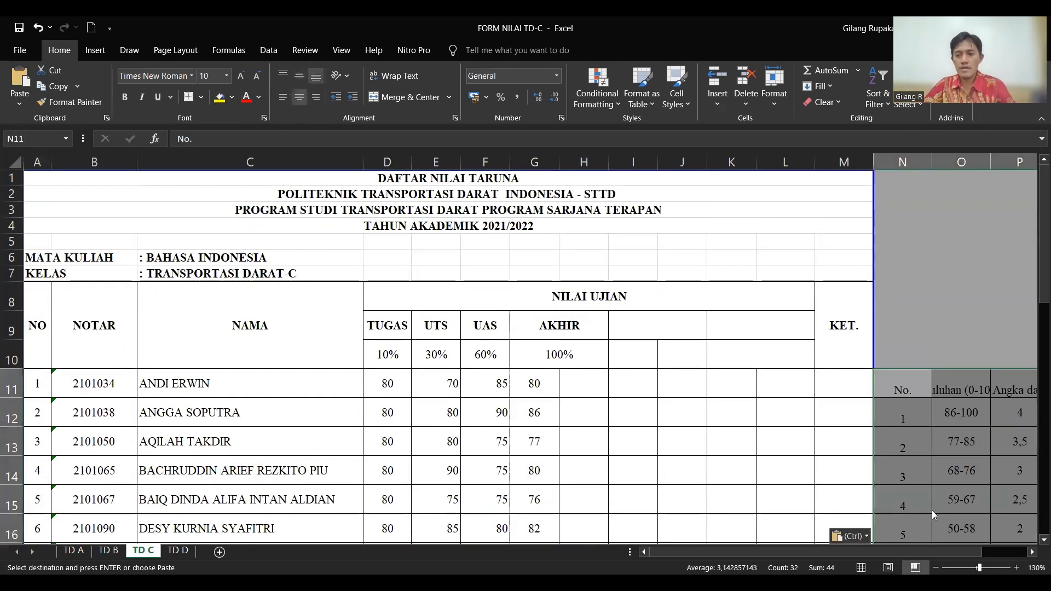
Review the Huruf grades and the Puluhan score ranges in the copied criteria table beside the grade list
scroll(953, 525, down, 2)
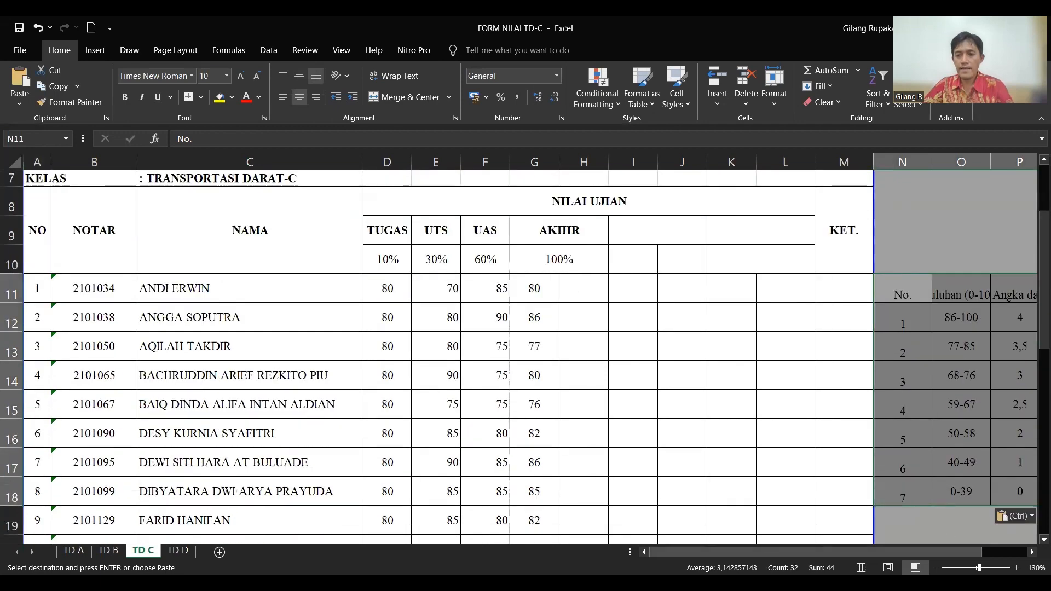
click(1033, 552)
click(1032, 552)
click(979, 318)
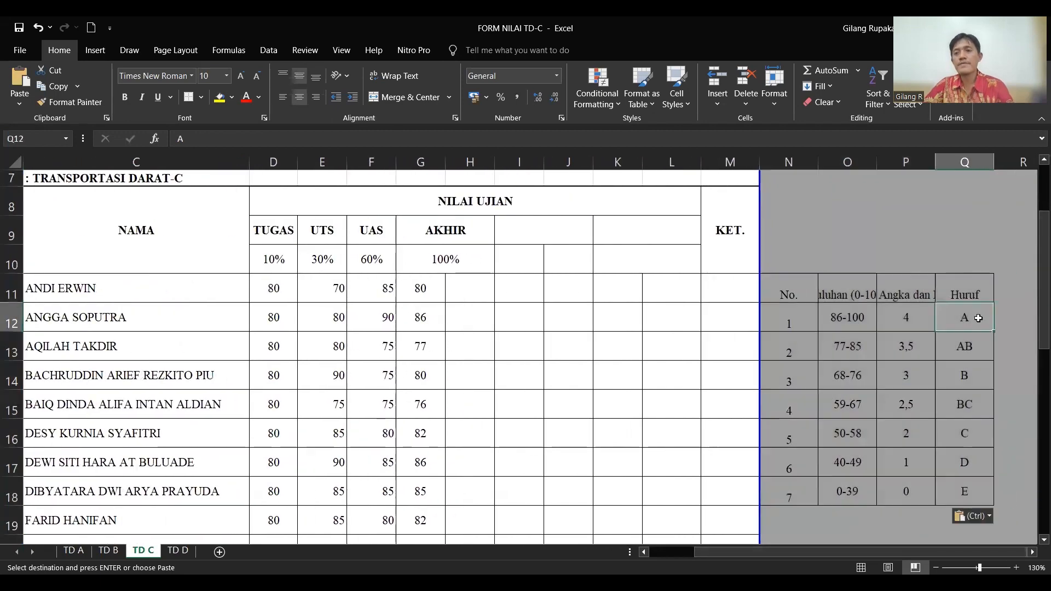
click(960, 352)
click(966, 383)
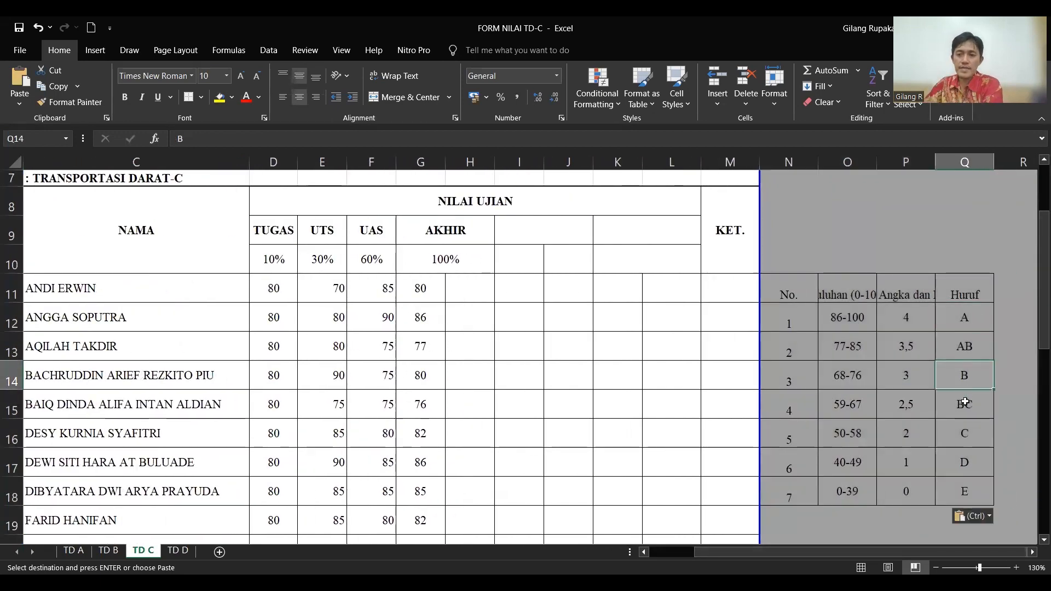
click(841, 315)
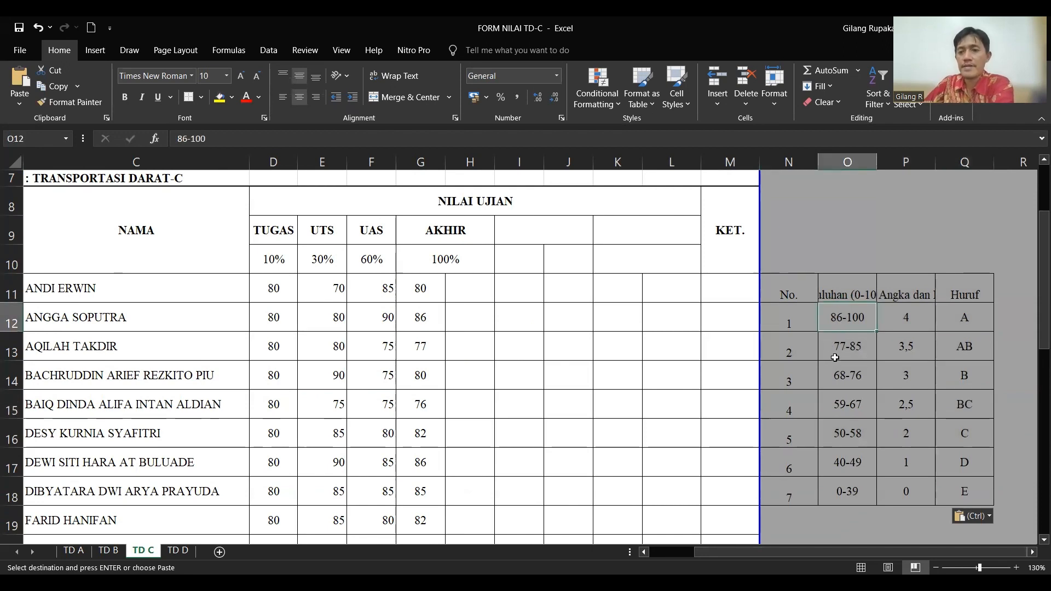
Enter the formula =IF(G11>=86;"A") in H11 to grade the first student's AKHIR score
click(458, 284)
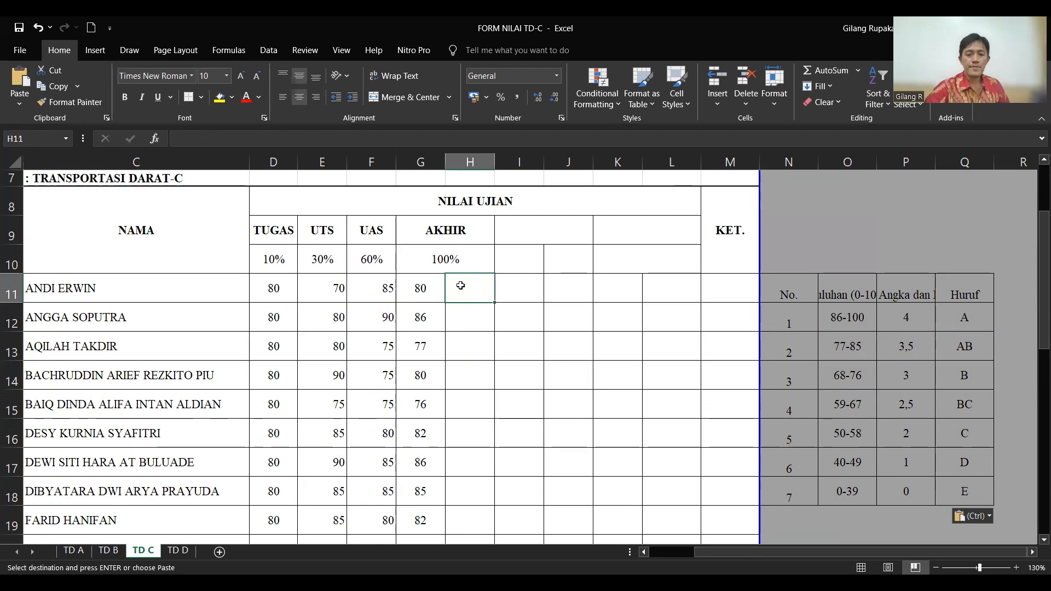
text(=)
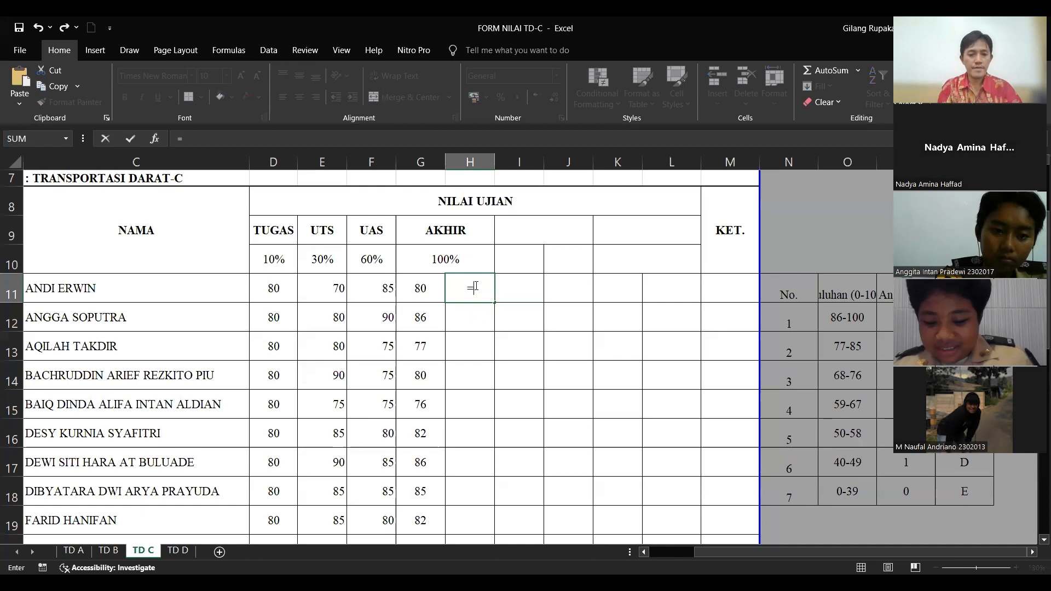
text(IF()
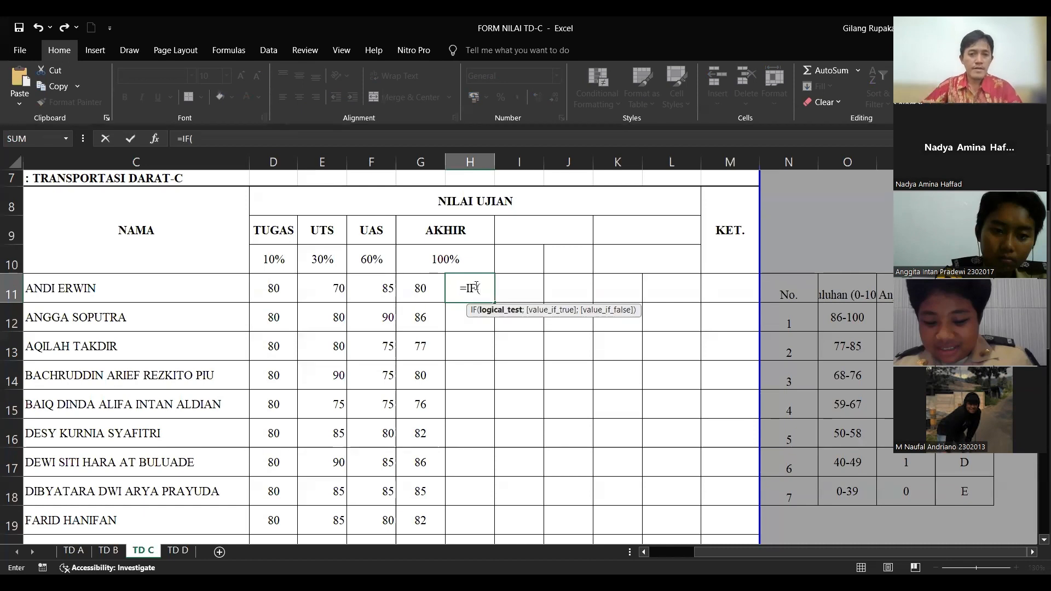
click(425, 288)
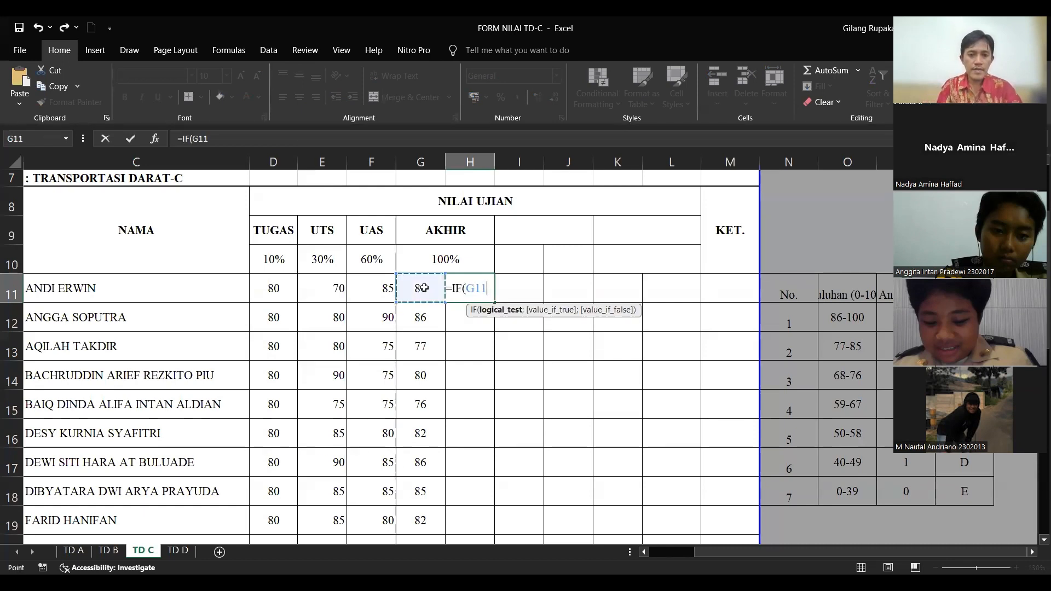
text(>)
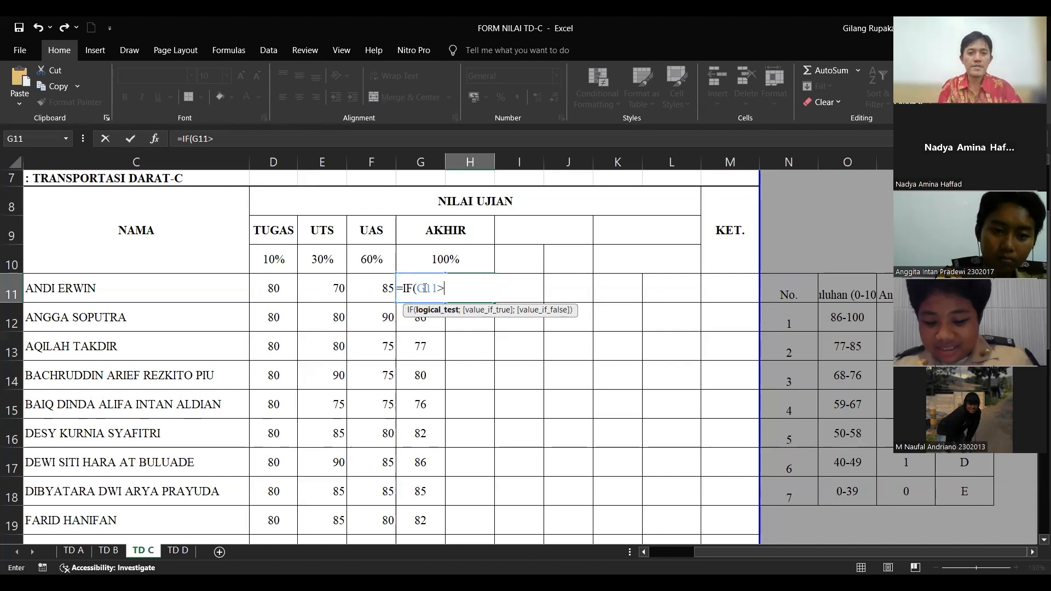
text(=)
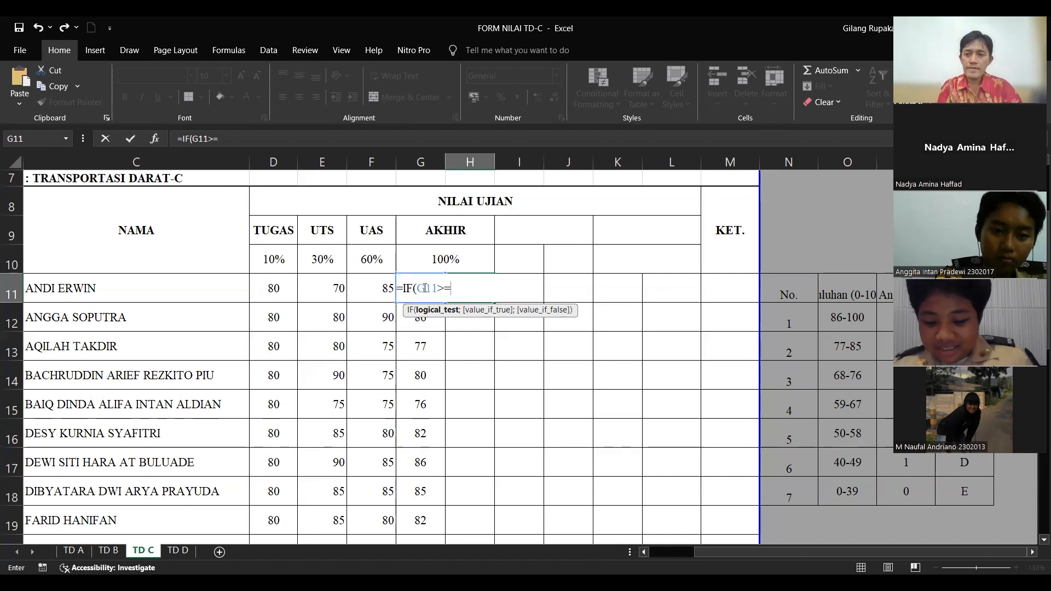
text(86)
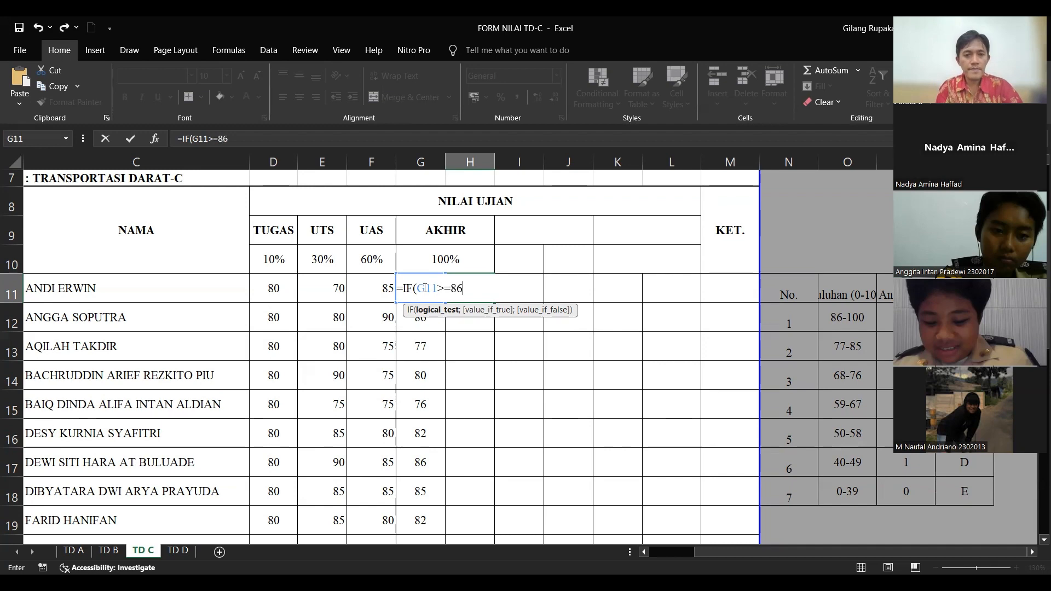
text(;"a)
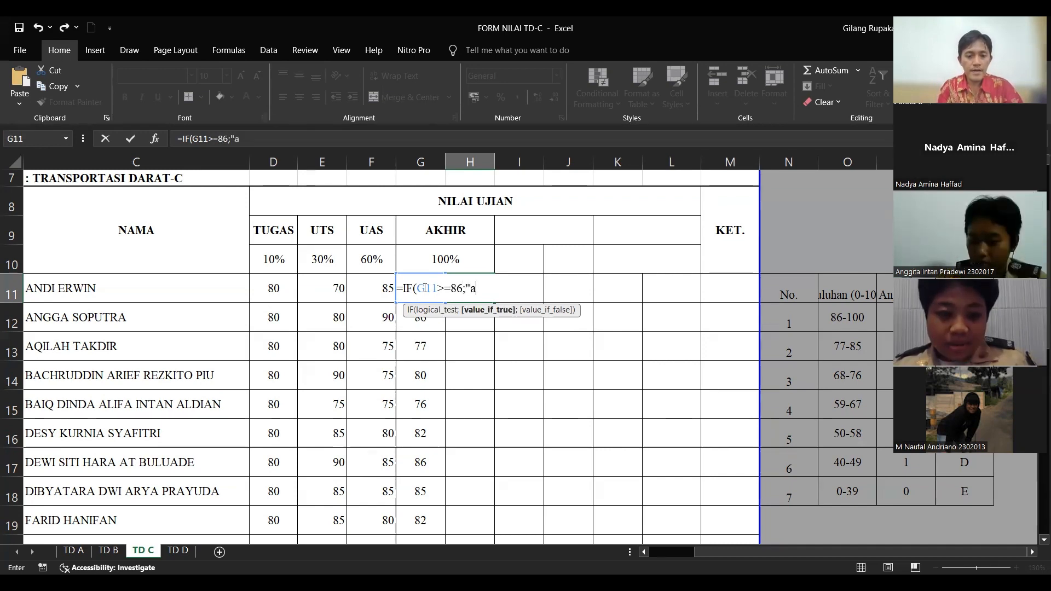
key(BackSpace)
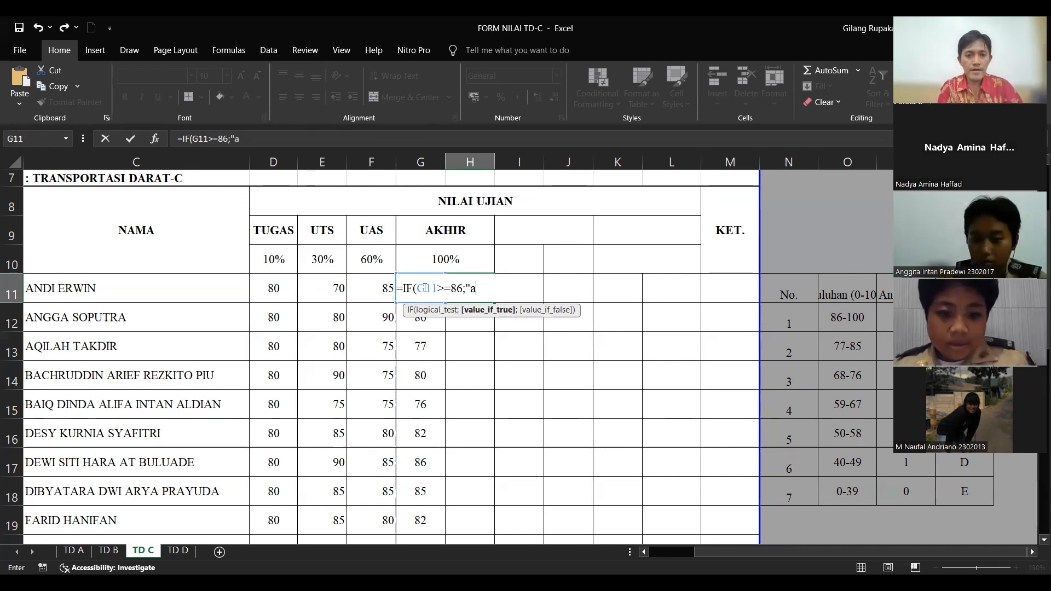
text(A")
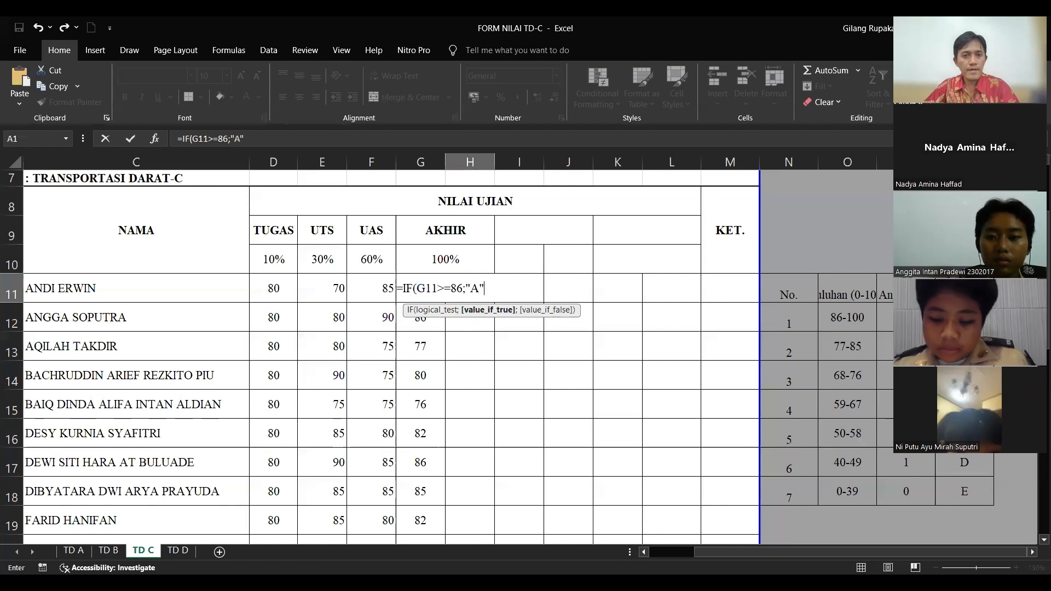
key(Return)
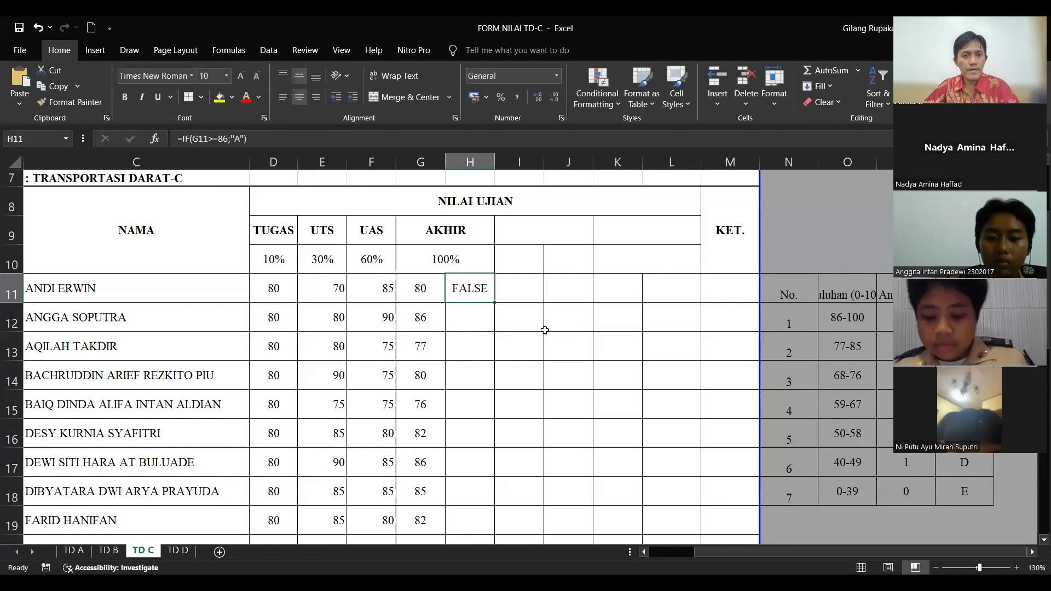
click(509, 339)
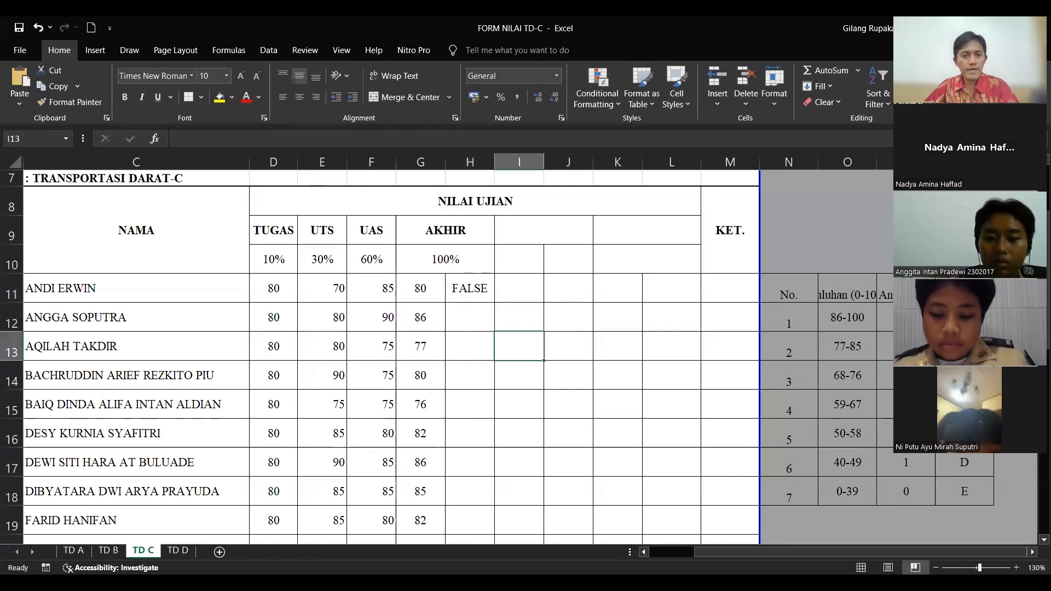
key(alt+Tab)
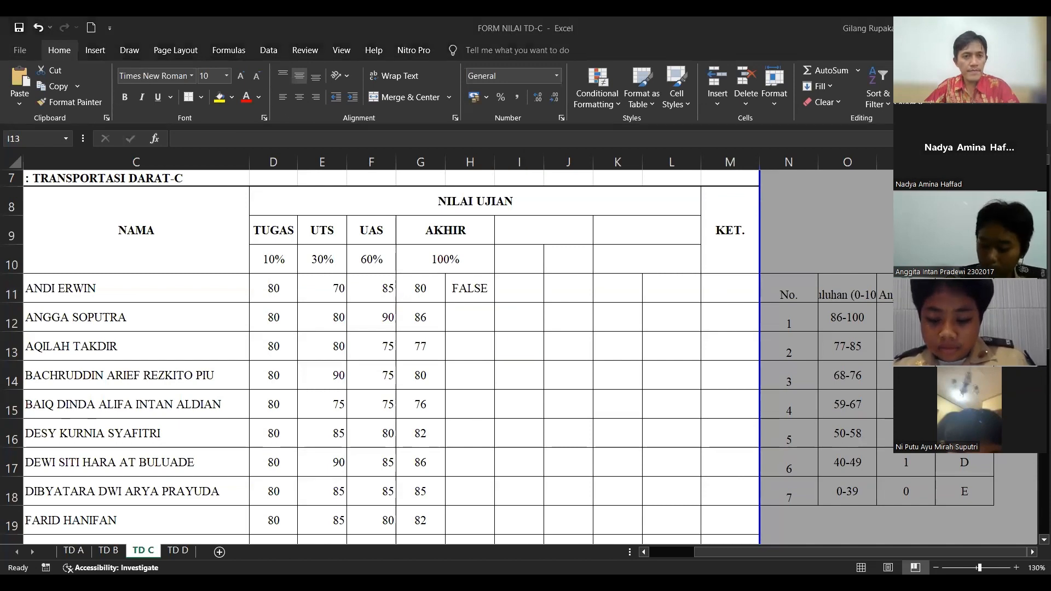
Reopen the grade formula in H11 and add a nested IF returning "AB" when G11>=77
click(469, 287)
click(254, 138)
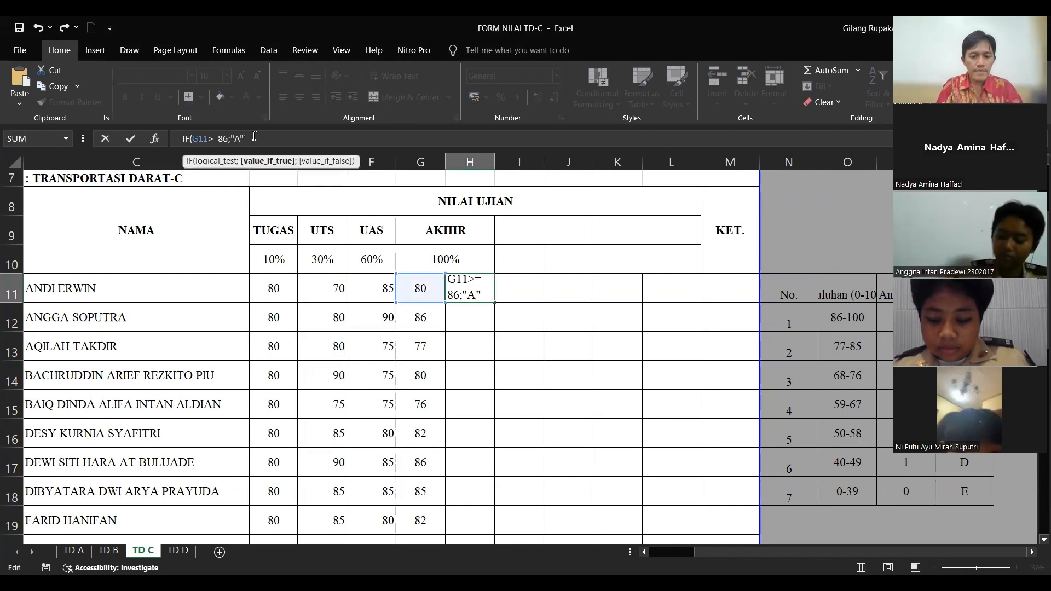
text(;)
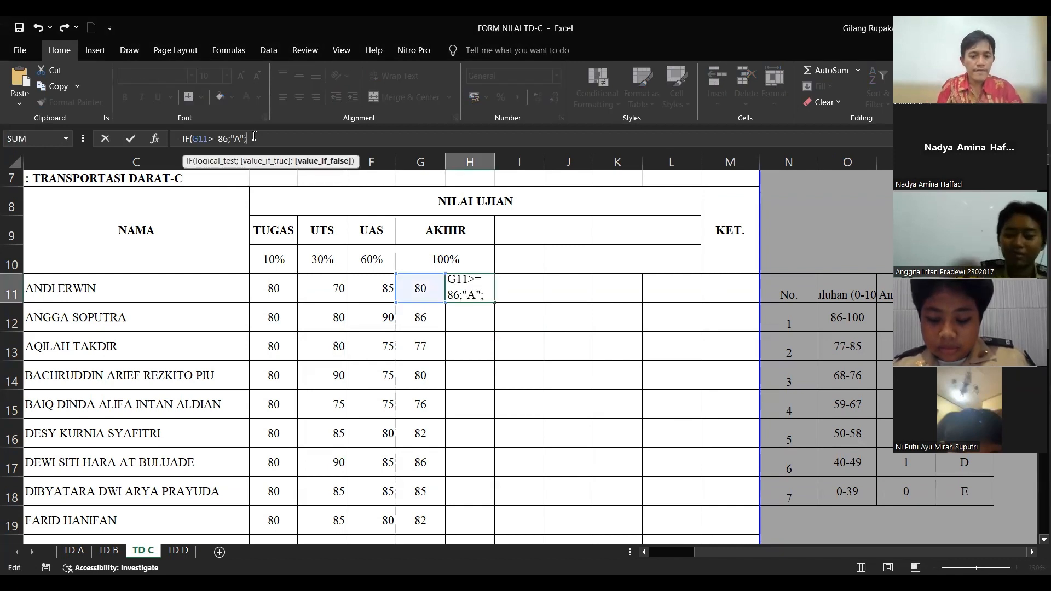
text(IF()
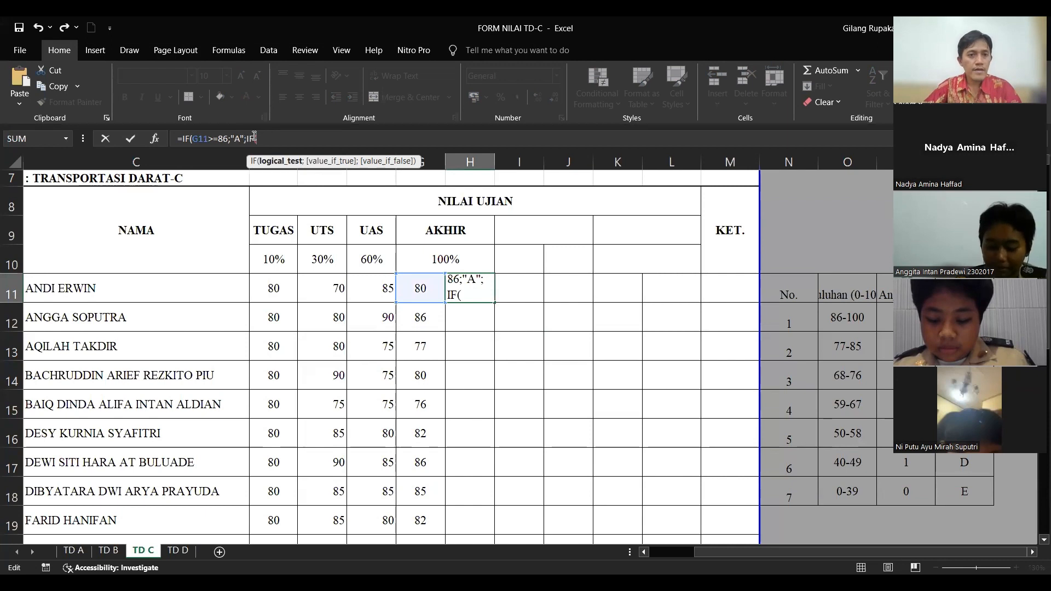
click(409, 285)
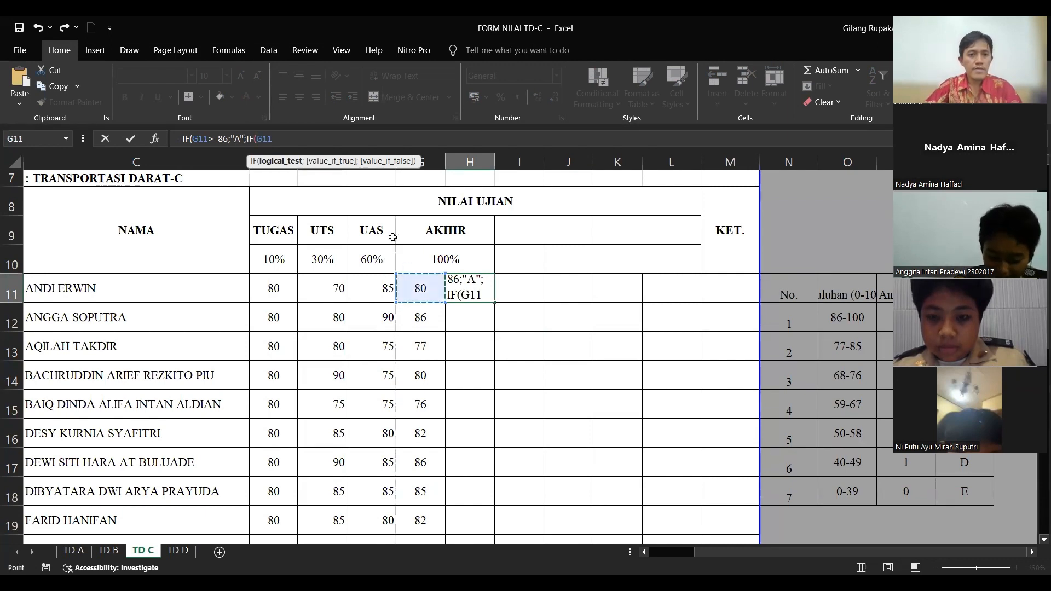
click(321, 138)
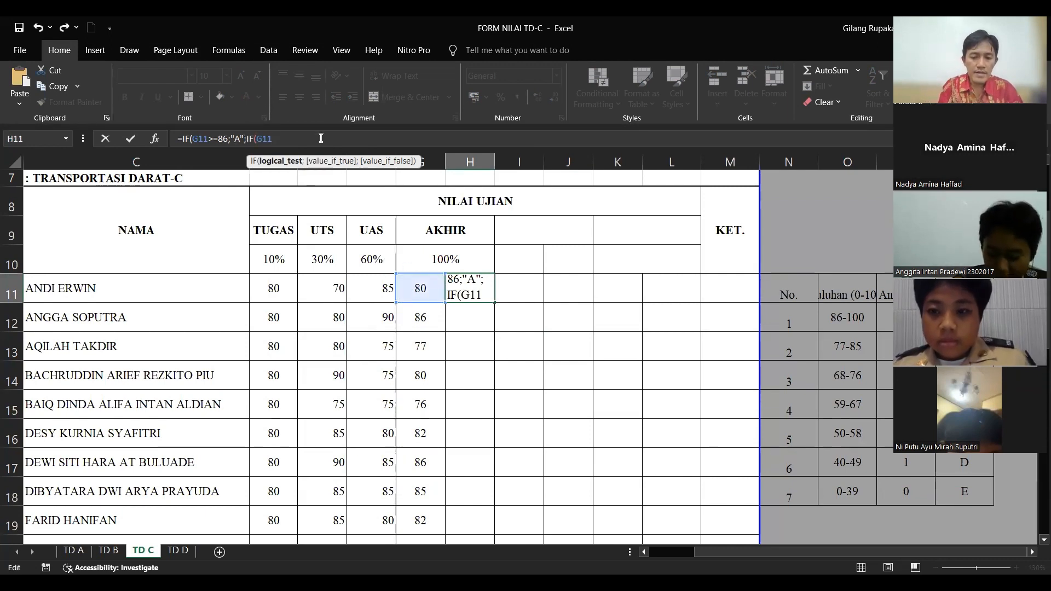
text(>=)
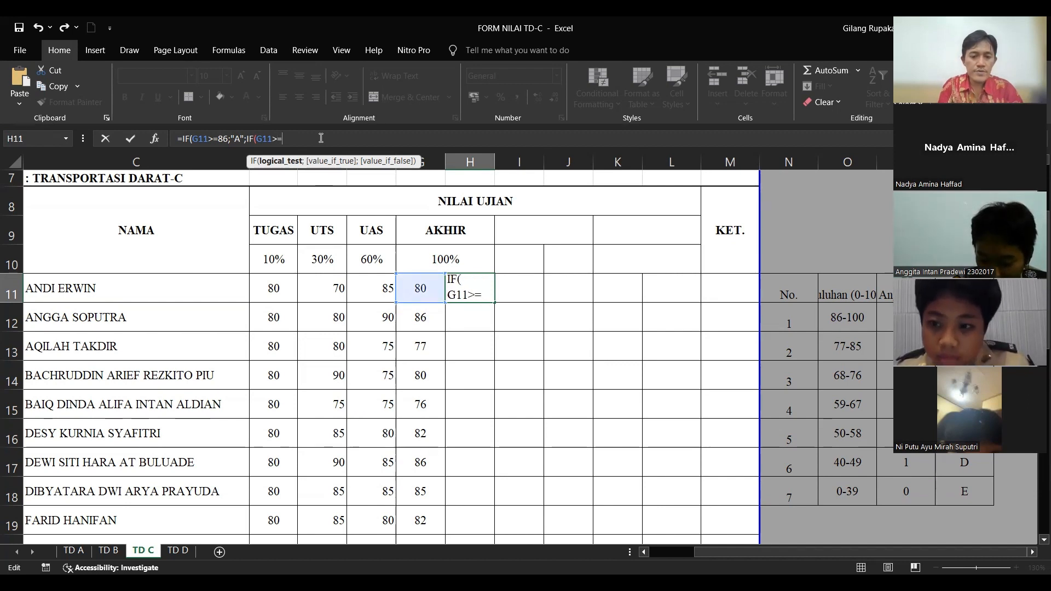
text(77)
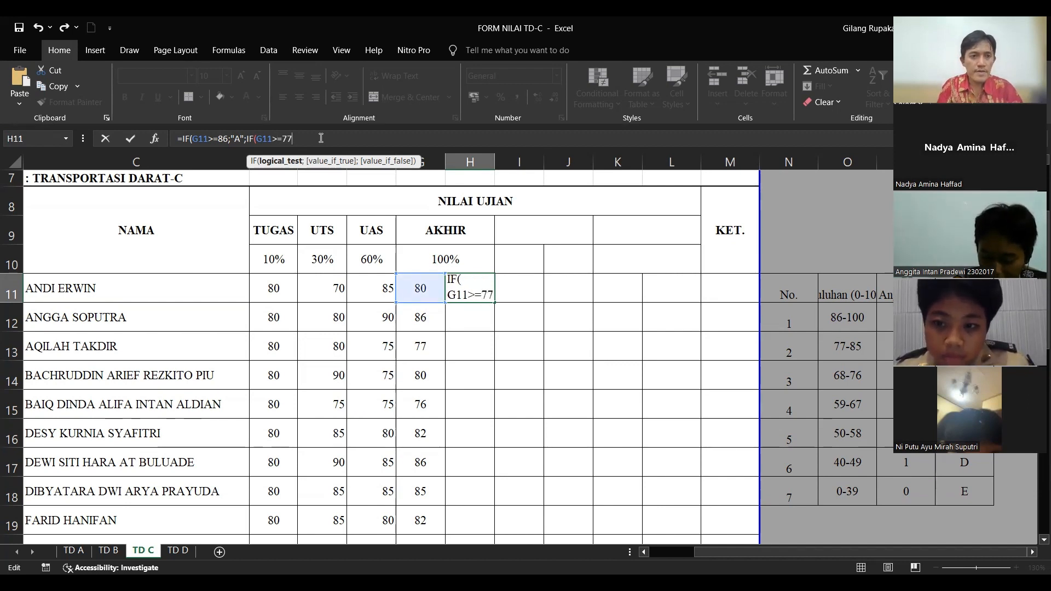
text(;")
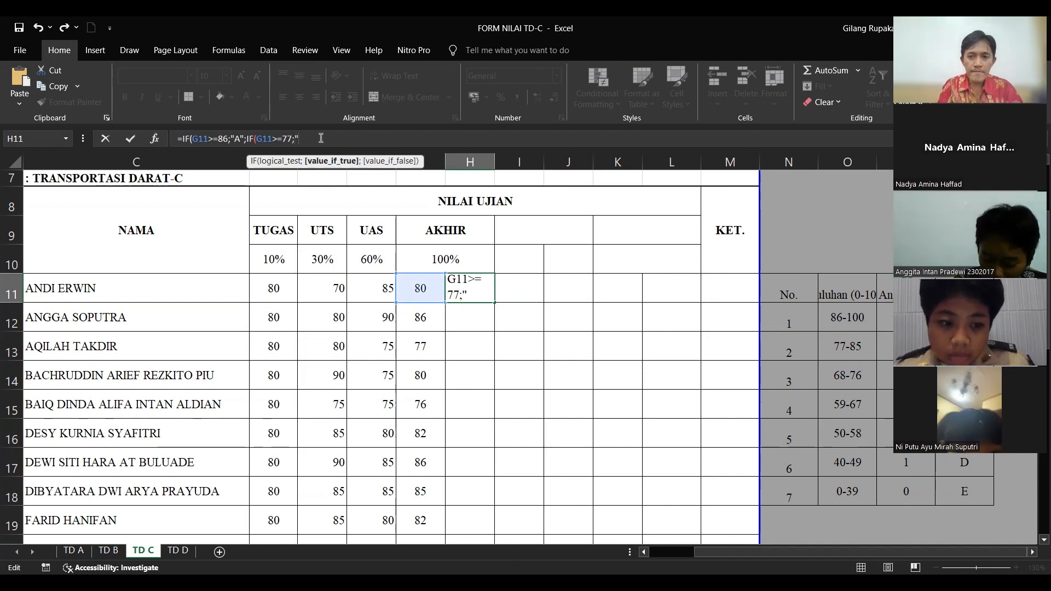
text(AB)
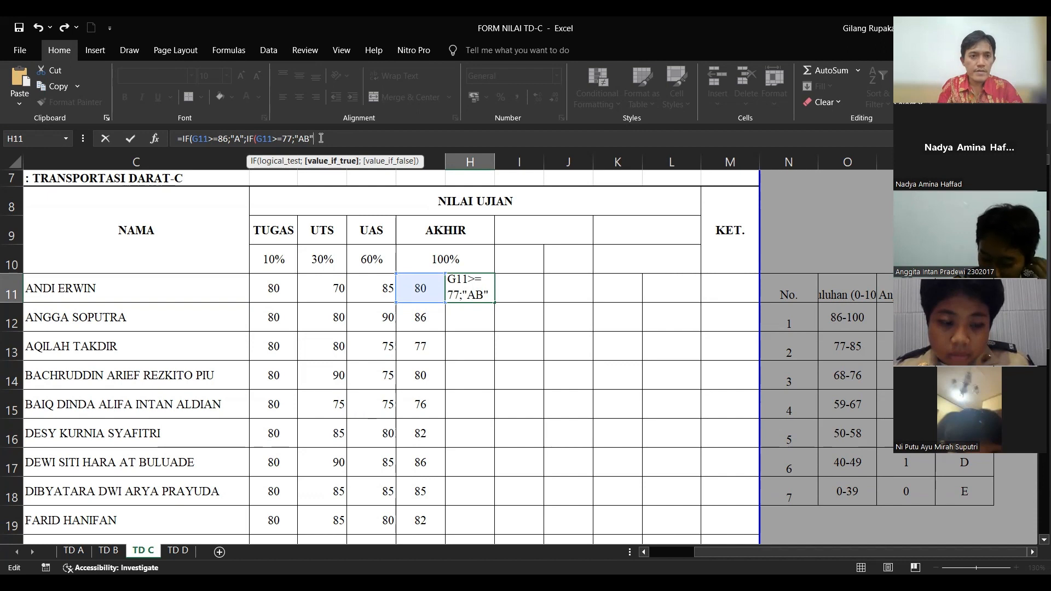
text(";)
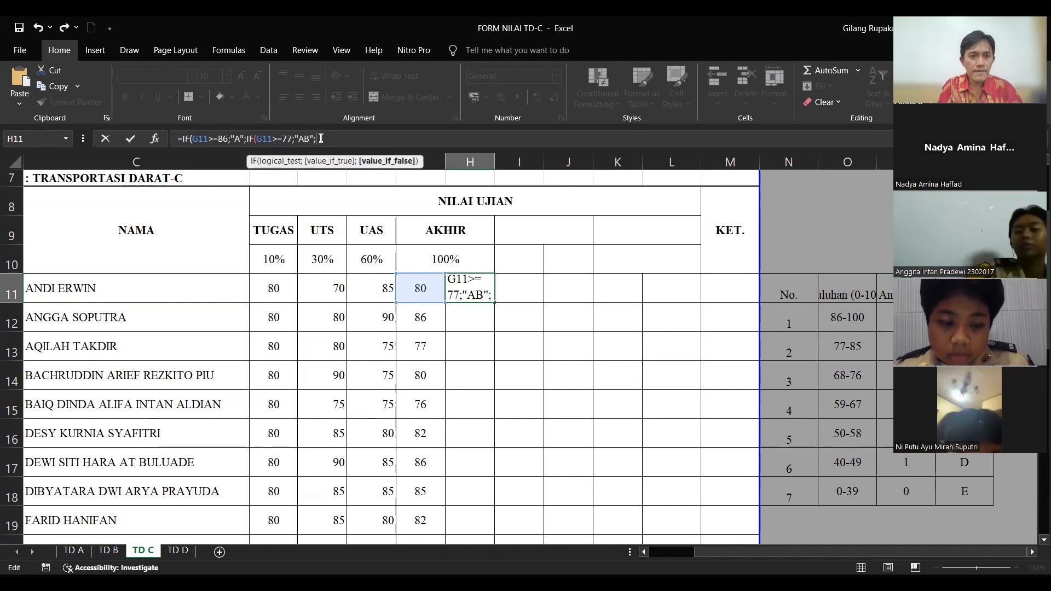
Extend the H11 formula with another nested IF returning "B" when G11>=68
text(IF()
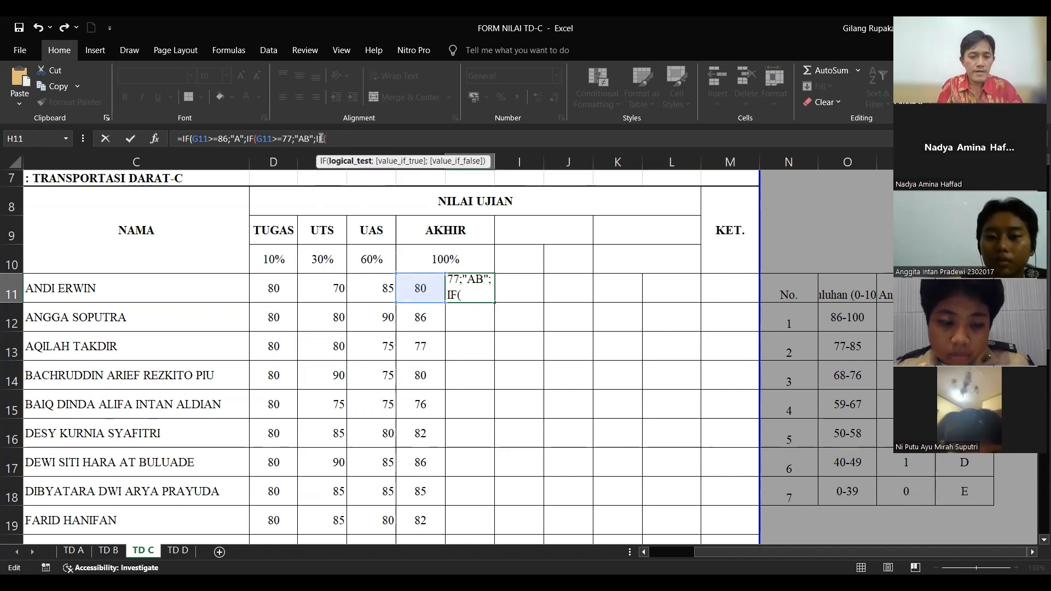
click(421, 288)
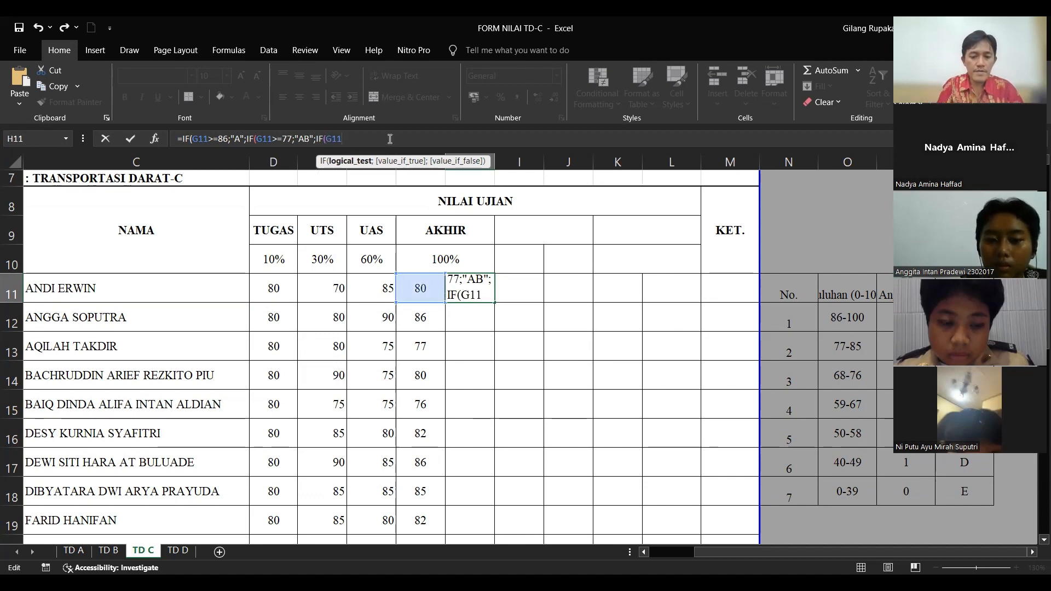
text(>)
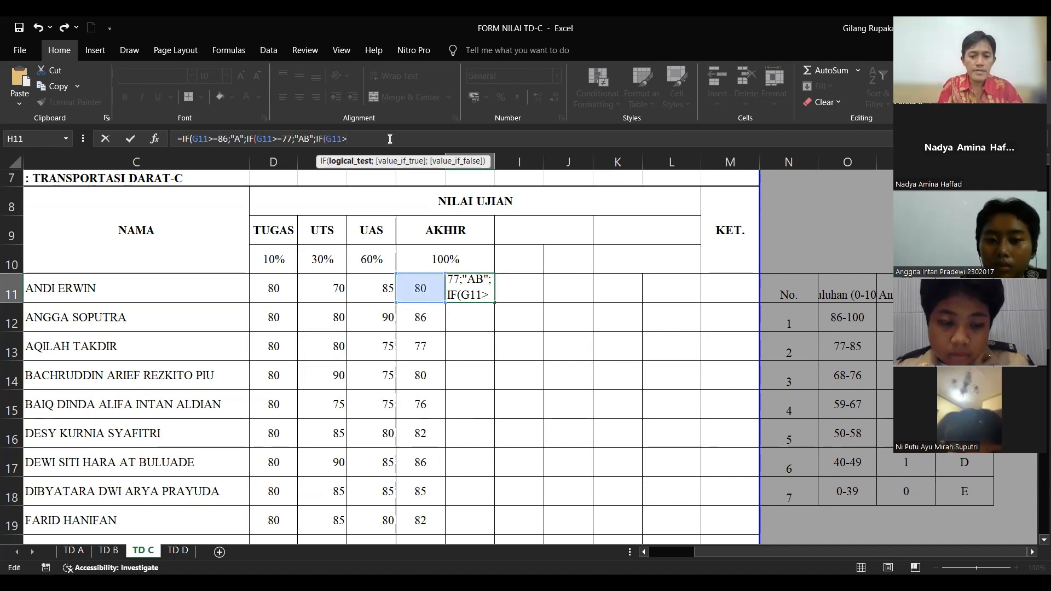
text(=)
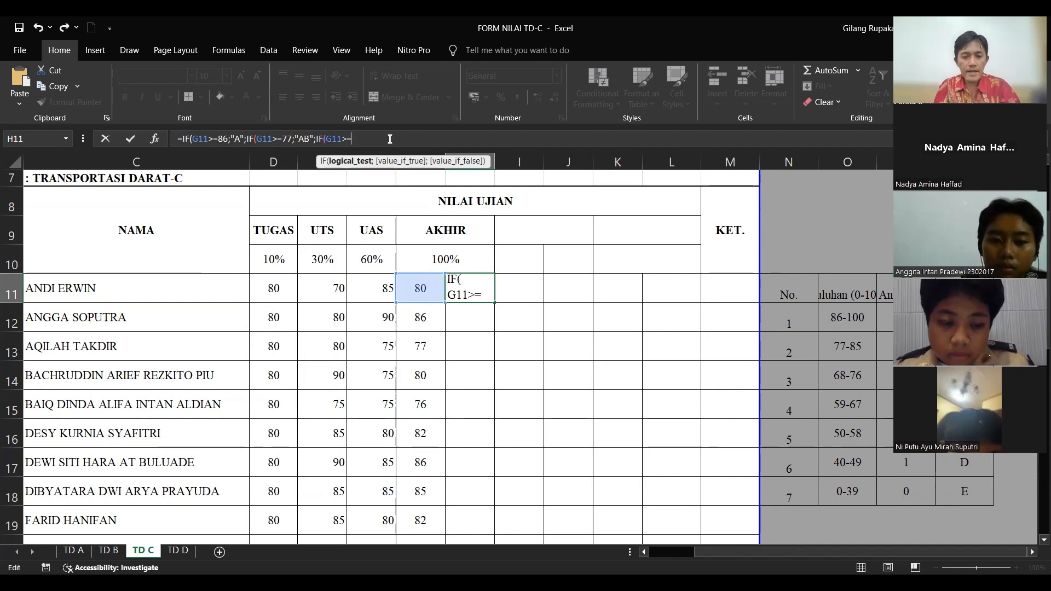
text(68)
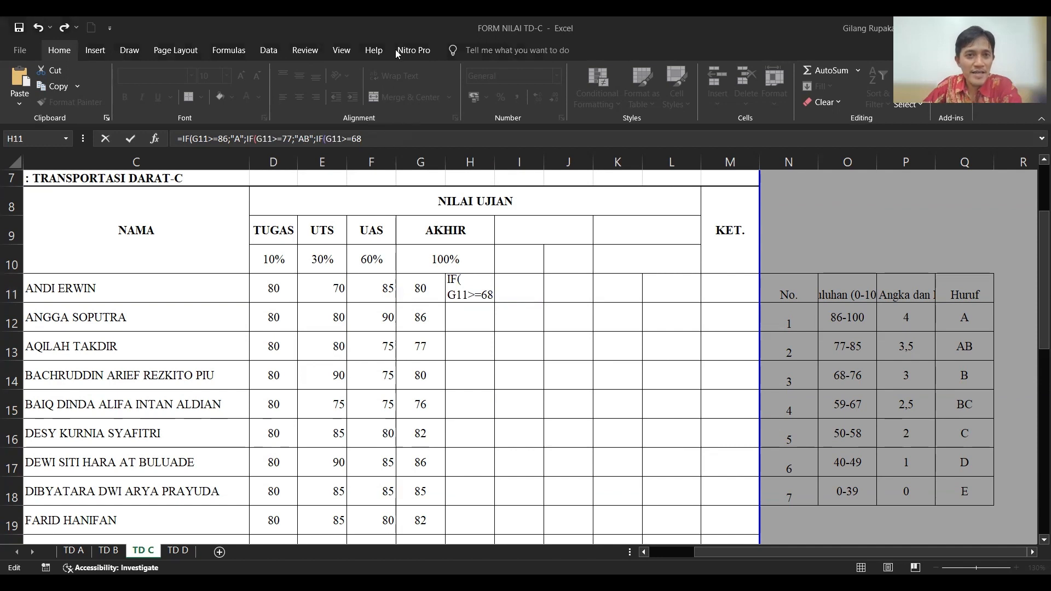
click(387, 141)
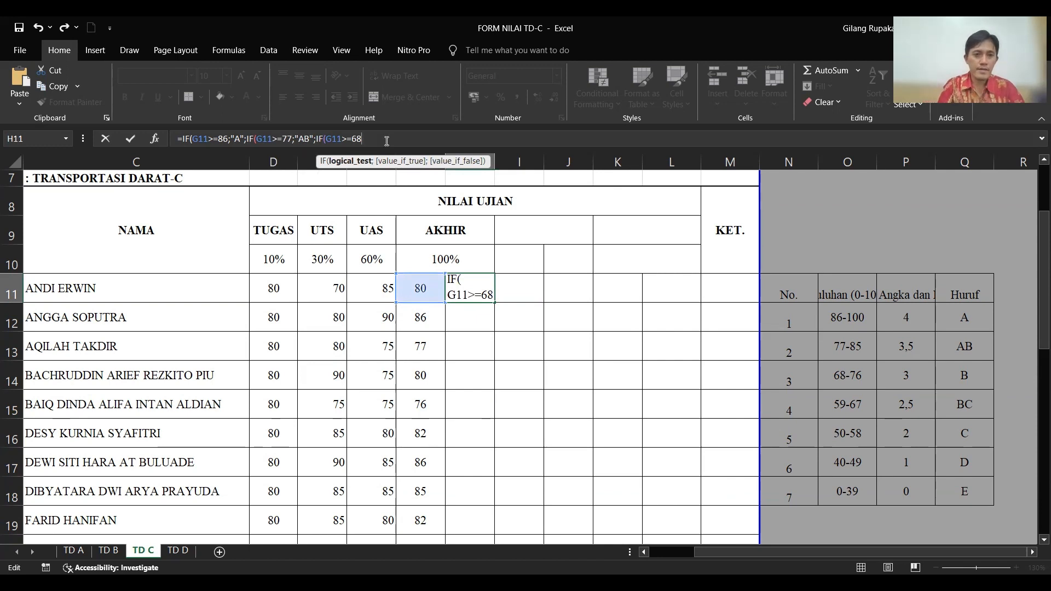
text(;")
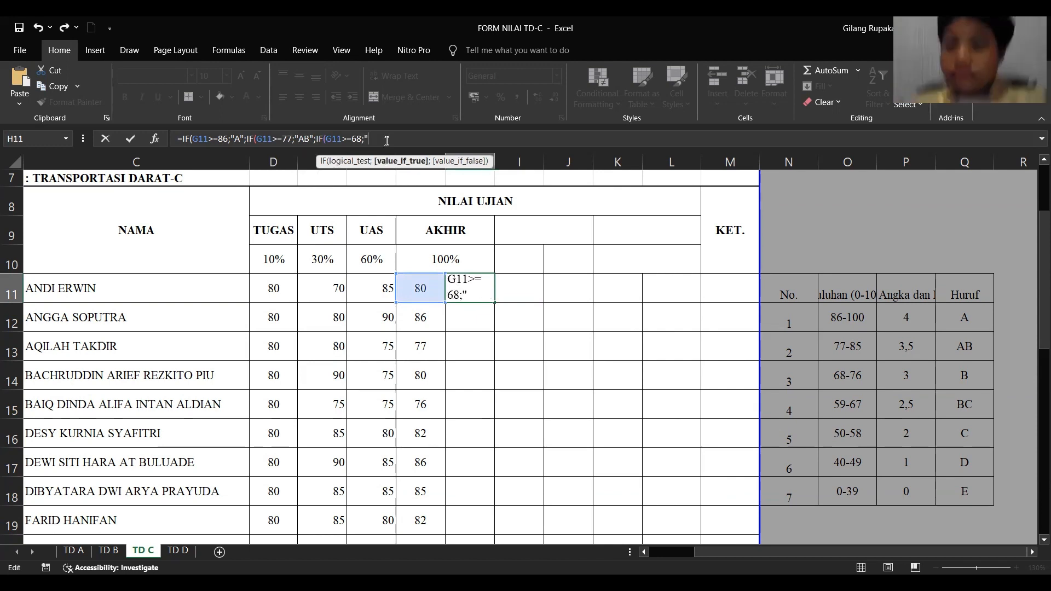
text(B)
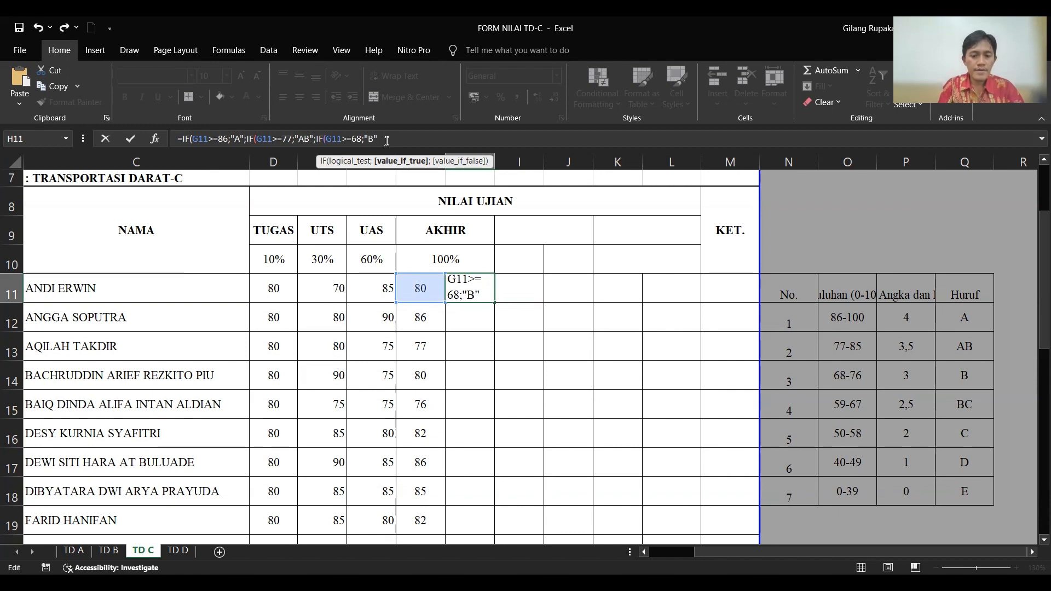
text(";)
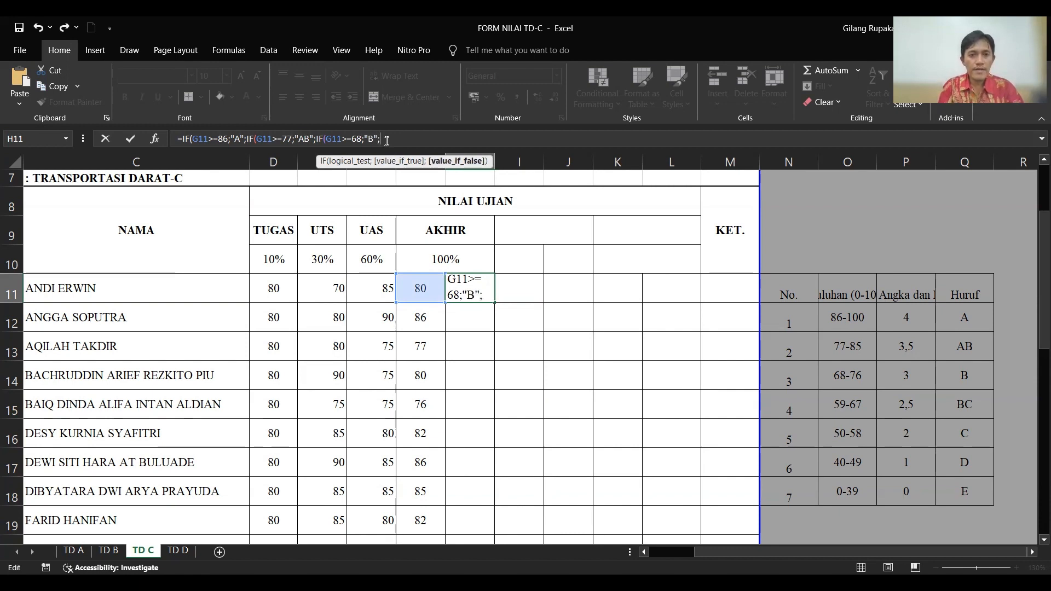
Extend the H11 formula with a nested IF for grade BC when G11>=59
text(IF)
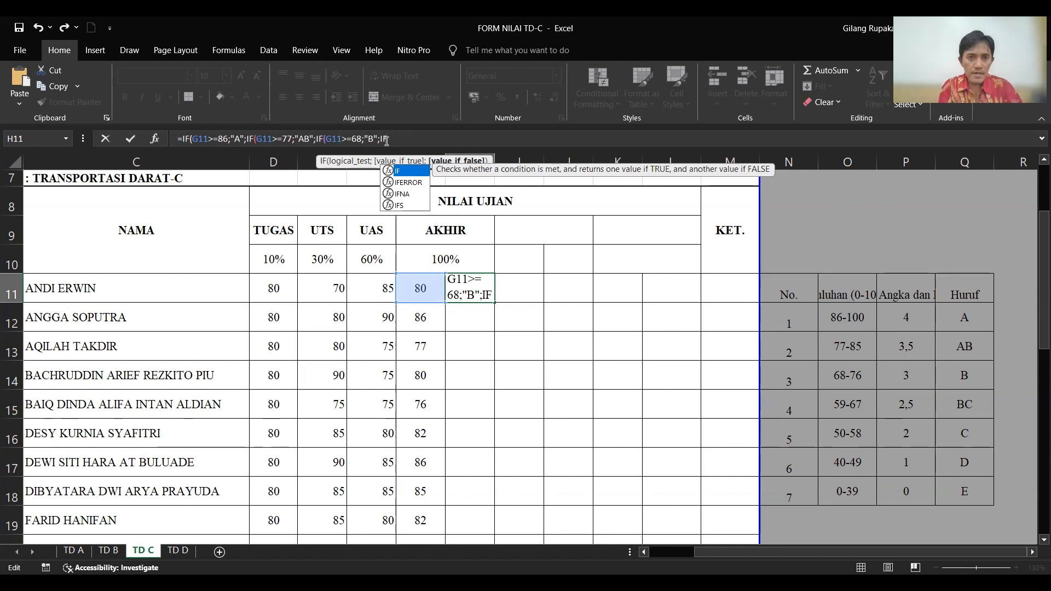
text(()
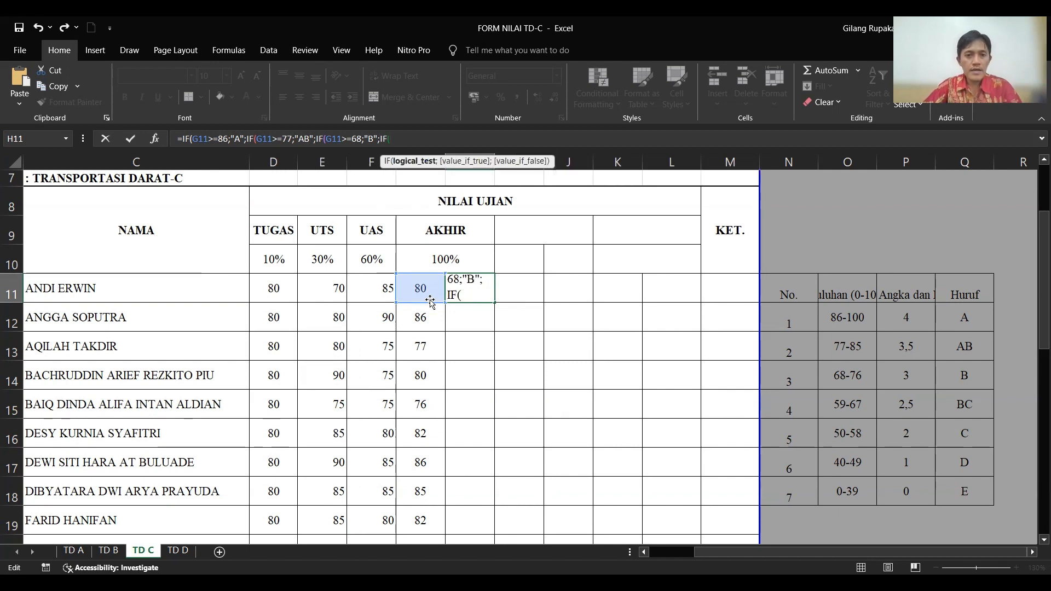
click(431, 301)
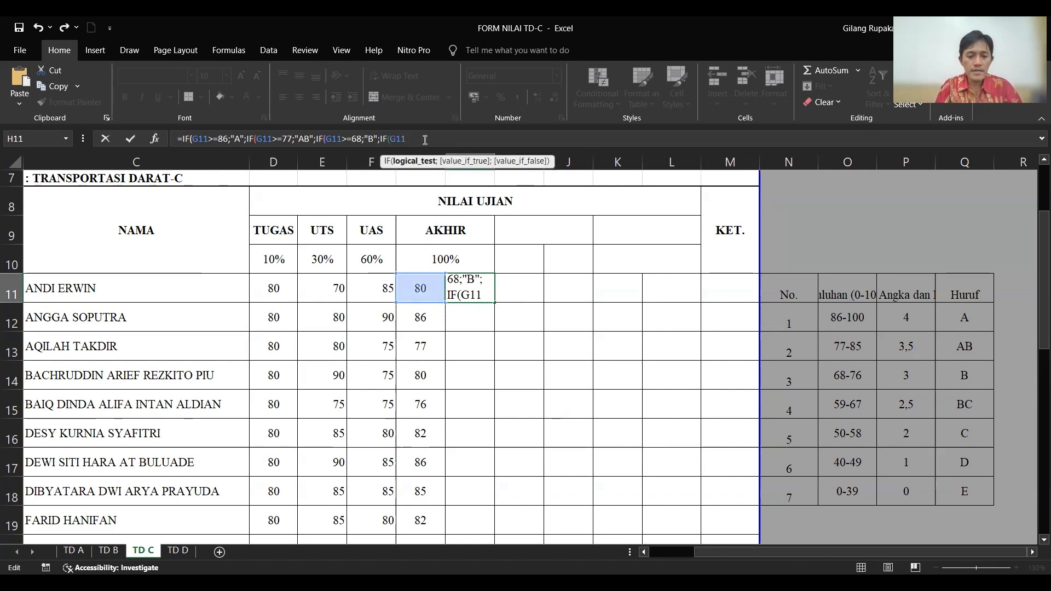
text(>=)
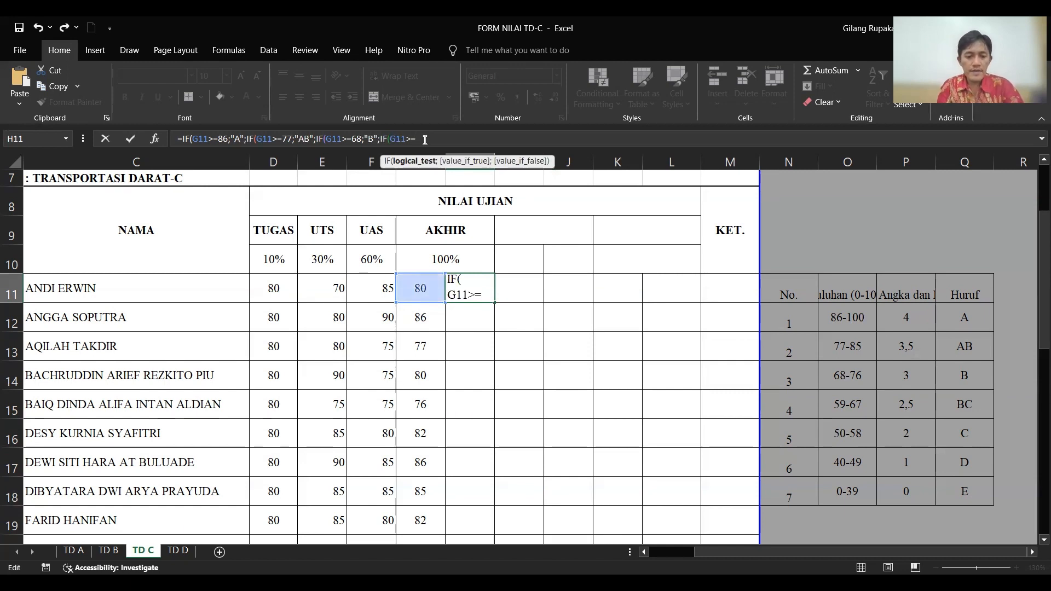
text(59)
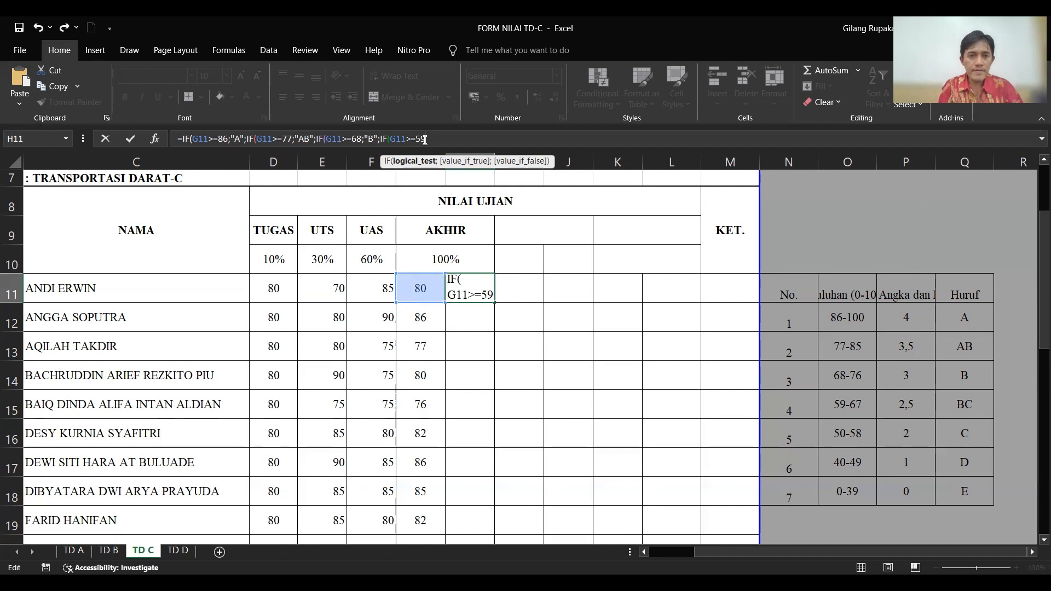
text(;)
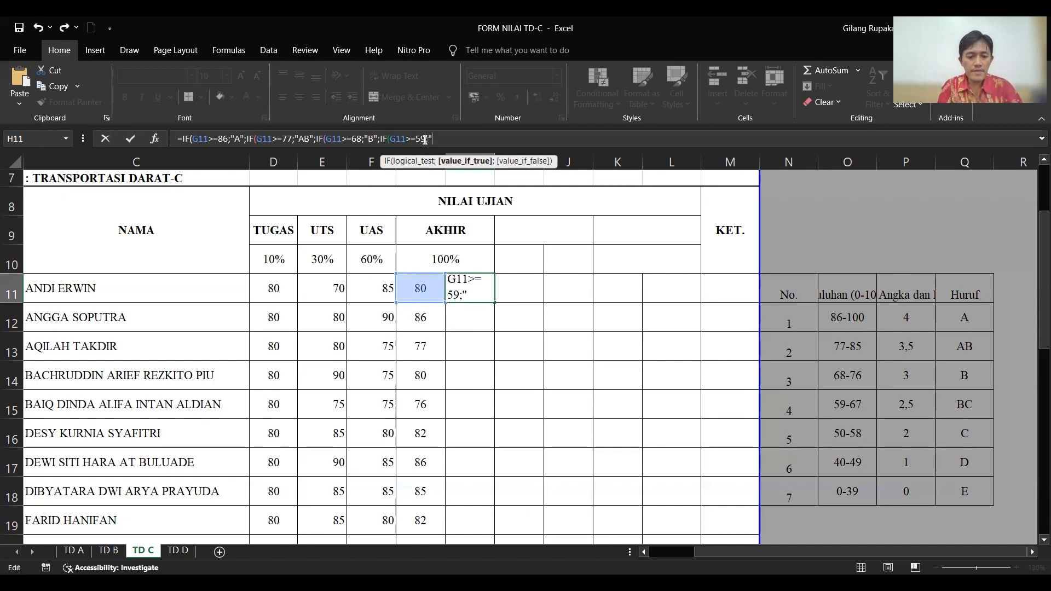
text("BC)
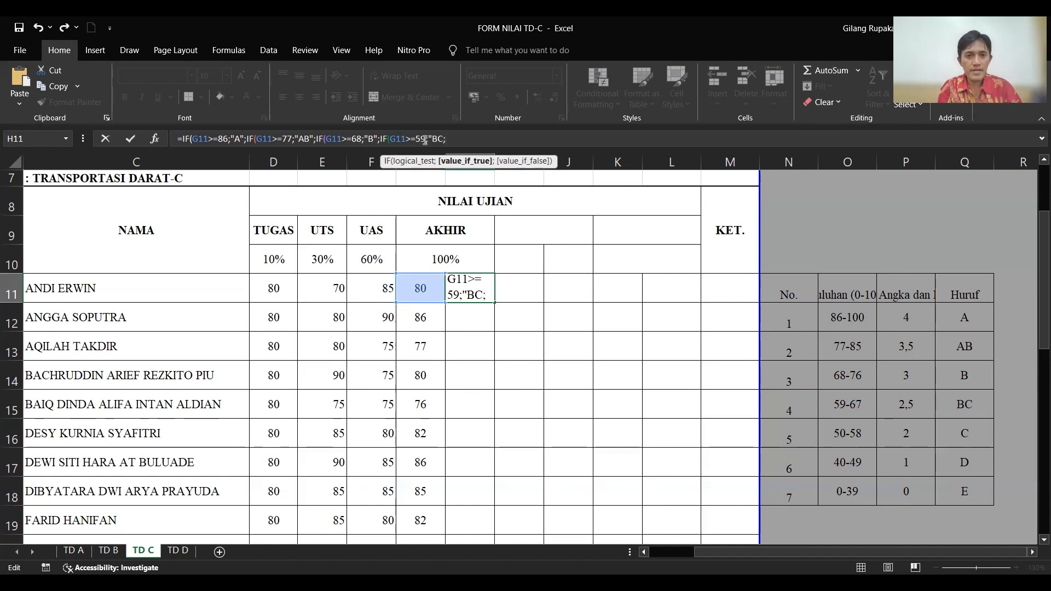
text(;)
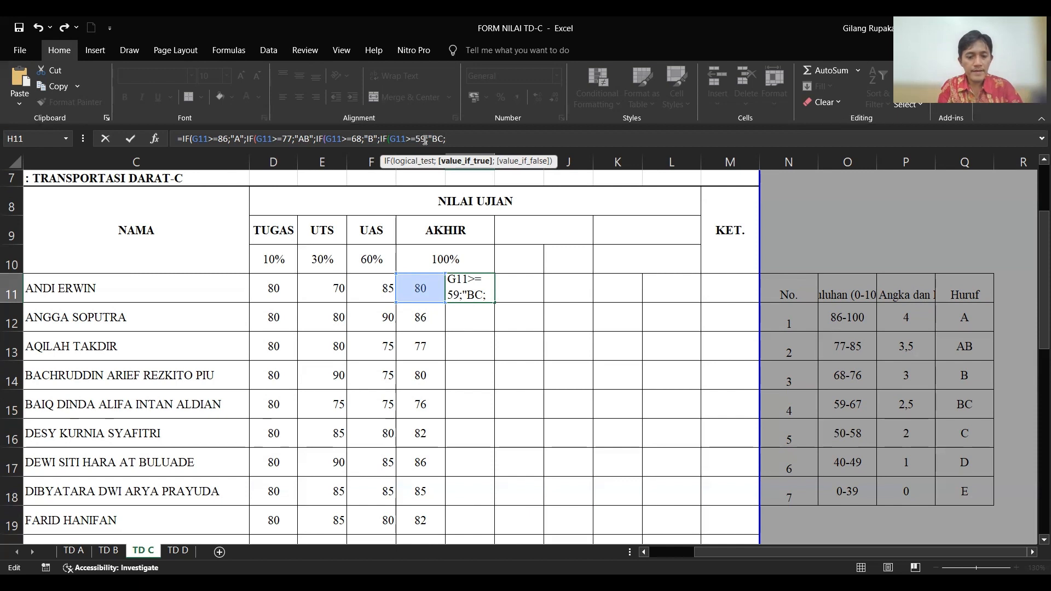
Extend the H11 formula with a nested IF giving grade "C" when G11>=50
text(IF)
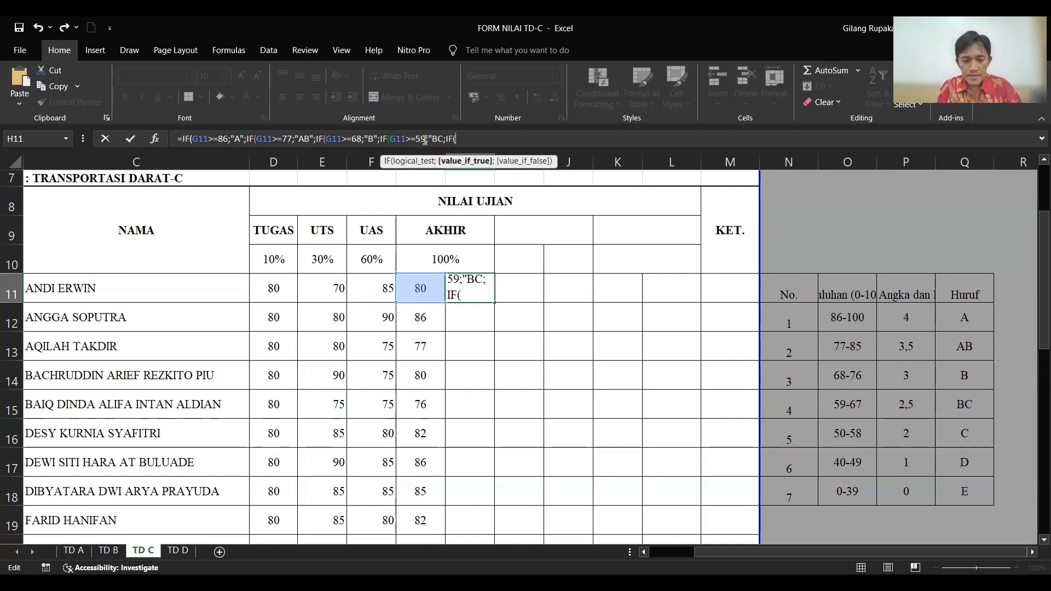
text(()
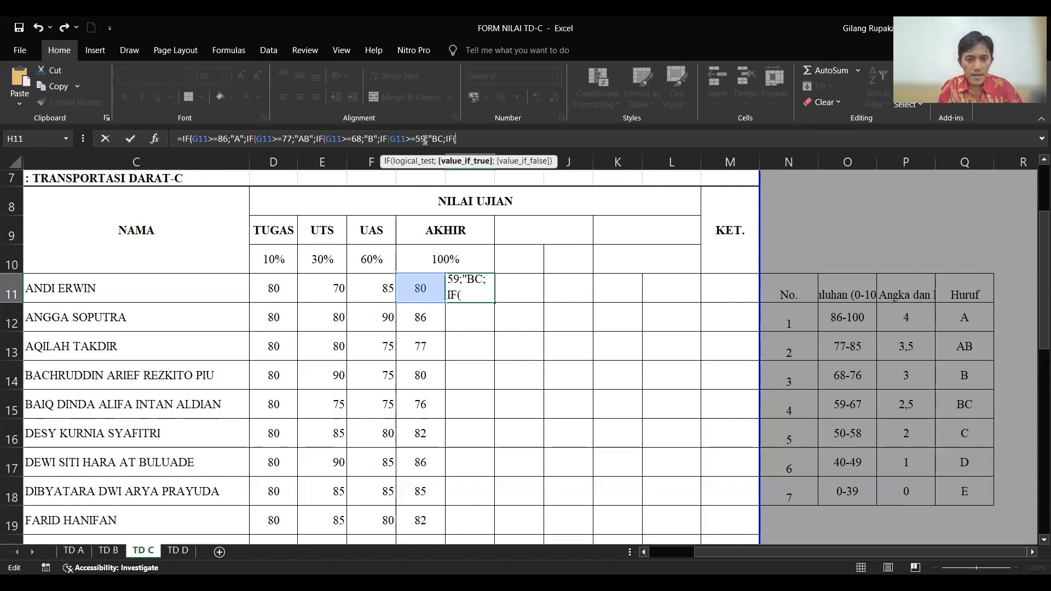
click(423, 289)
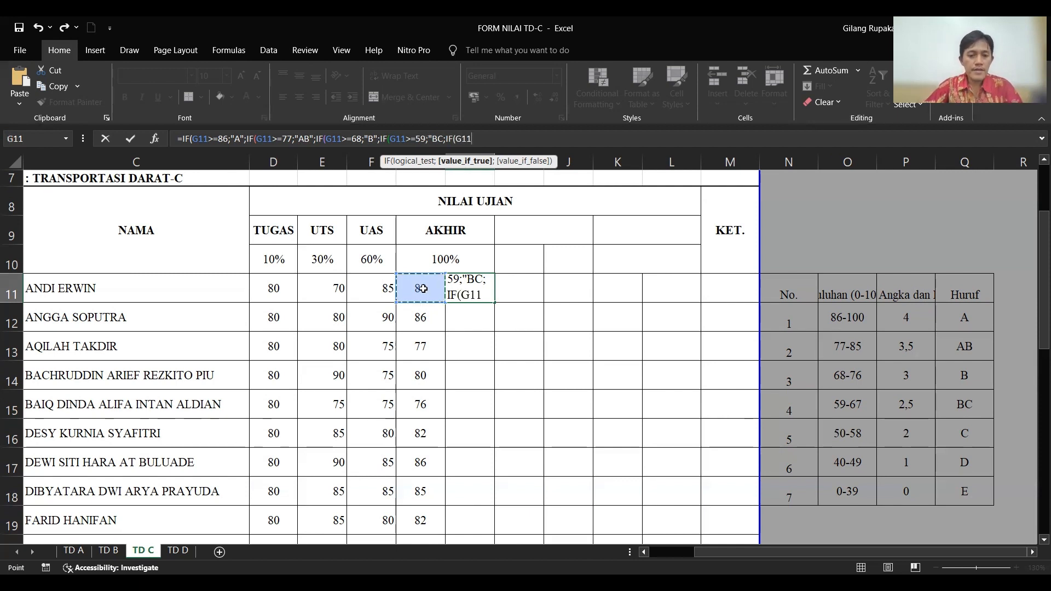
text(>=)
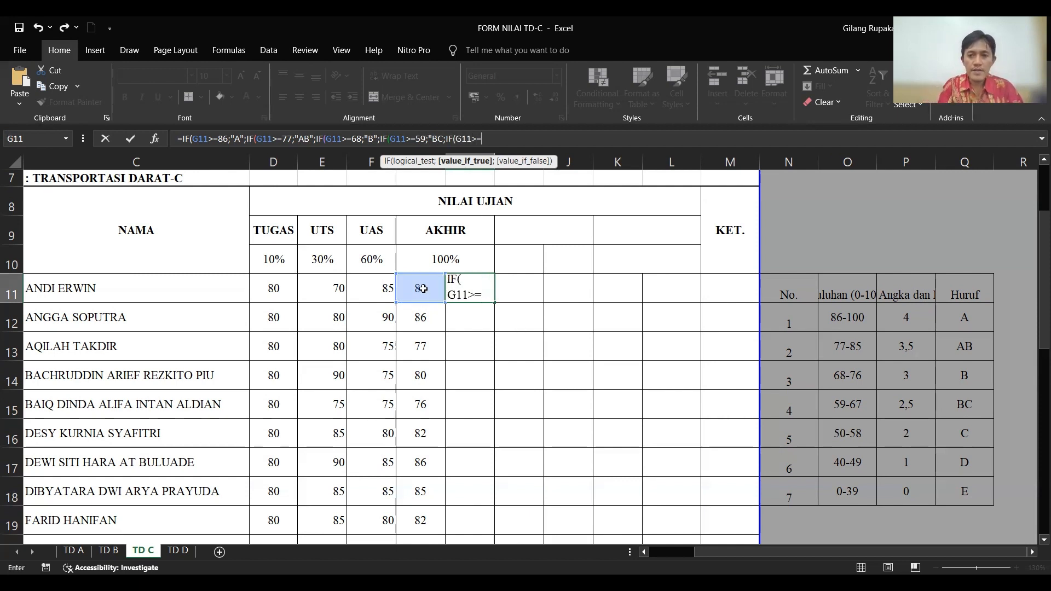
text(50)
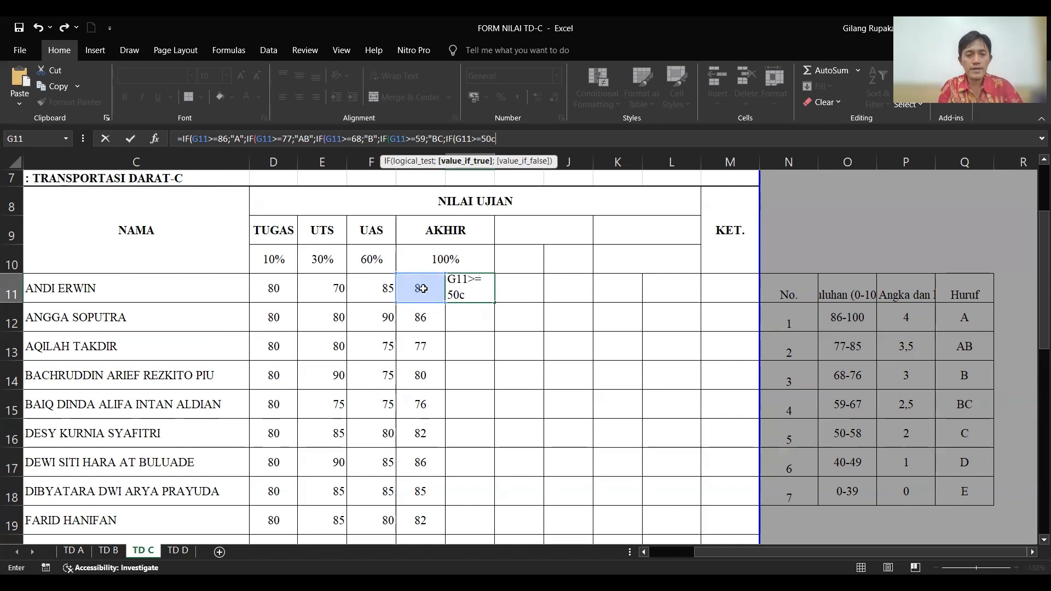
text(;")
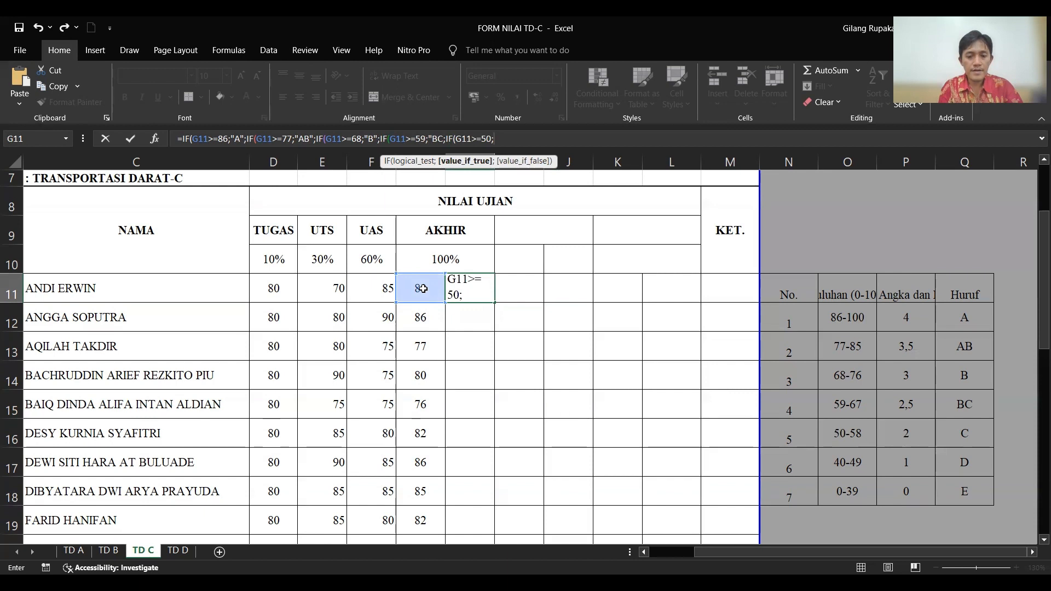
text(c)
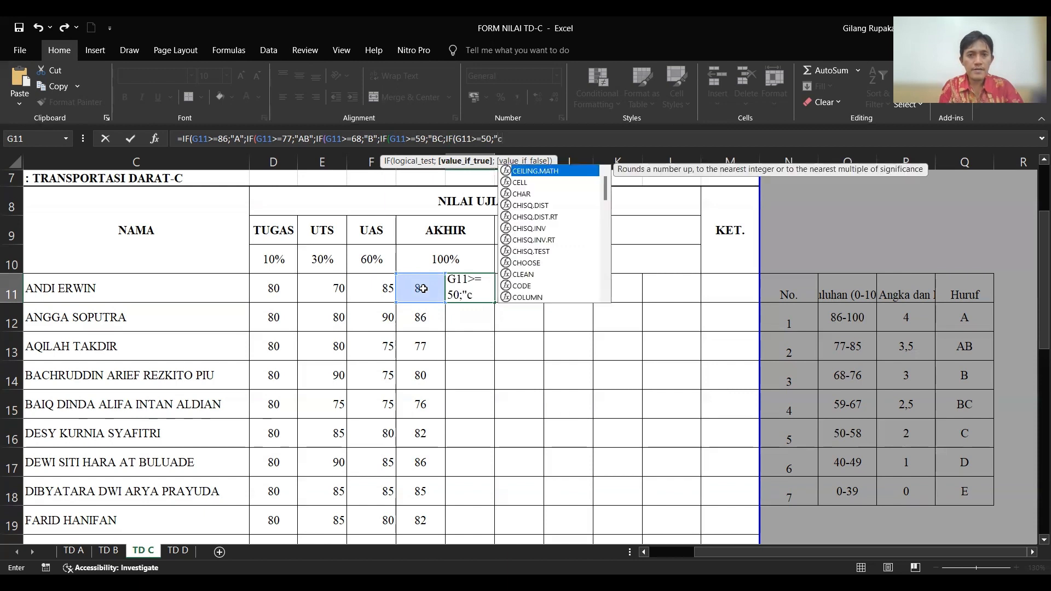
key(BackSpace)
text(C")
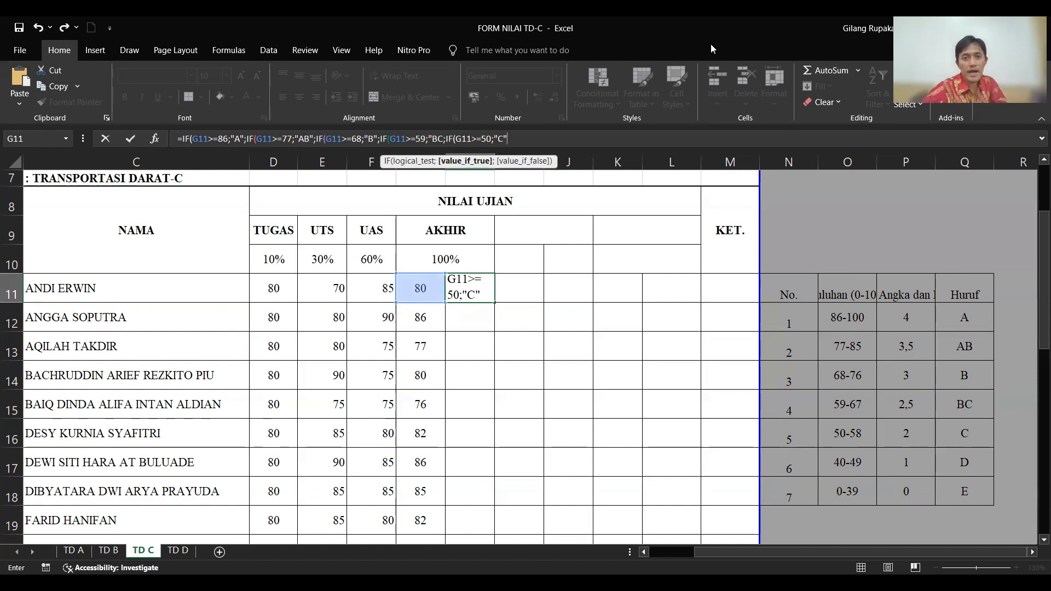
Close the nested IF grade formula in H11 with its final parentheses, accept Excel's suggested correction and commit it
text())))
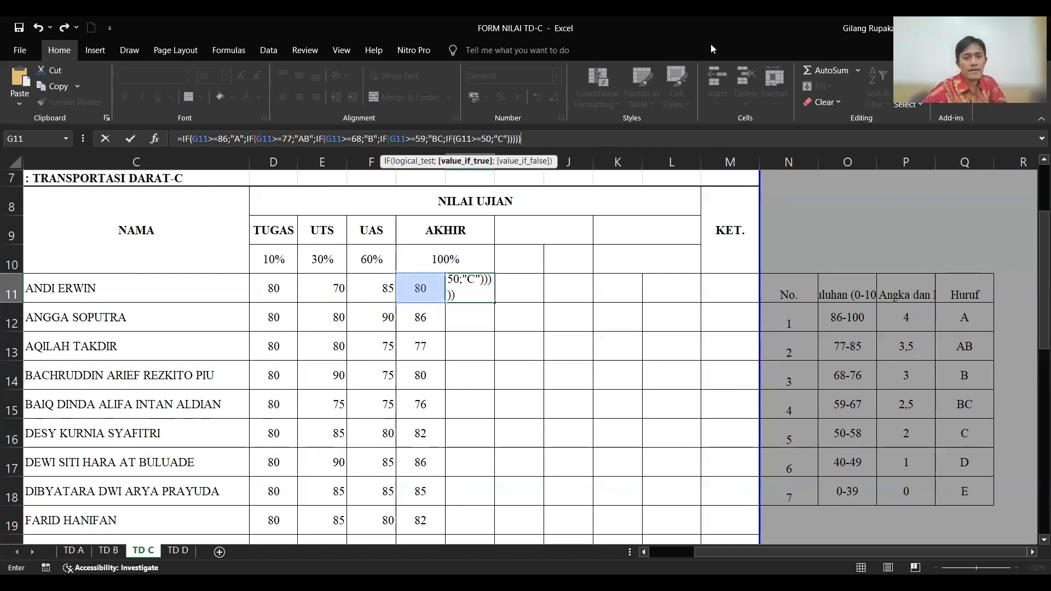
key(Return)
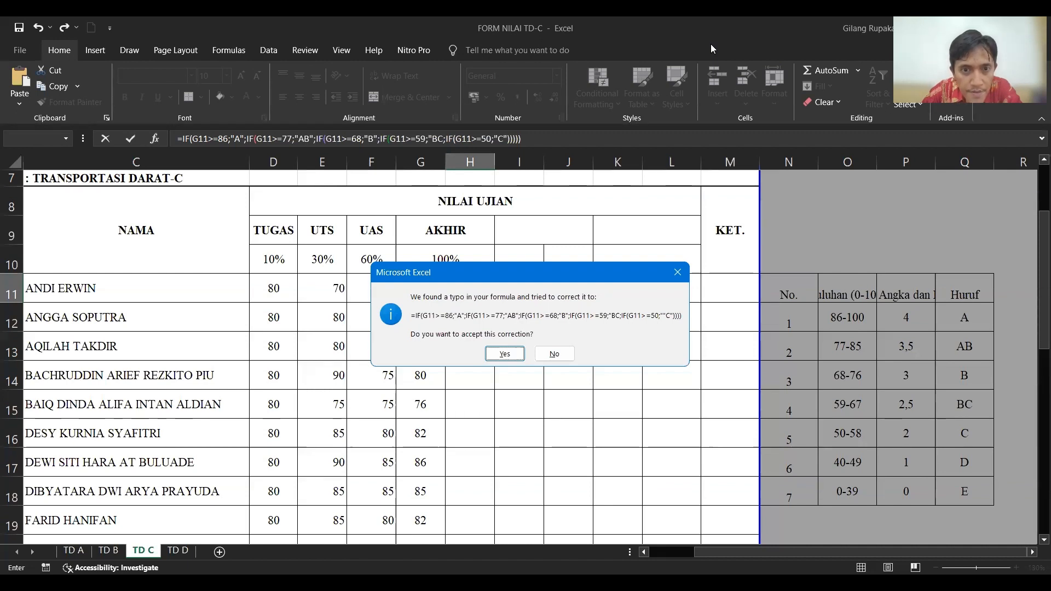
key(Return)
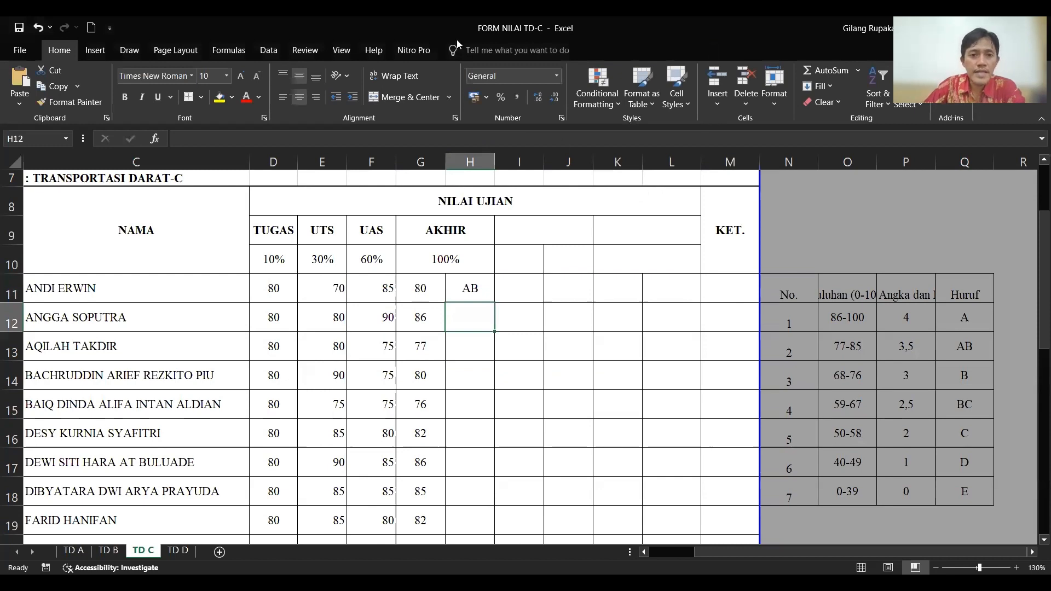
Try to repair the end of the H11 formula by removing the extra quotation mark before C and adding a closing parenthesis
click(479, 289)
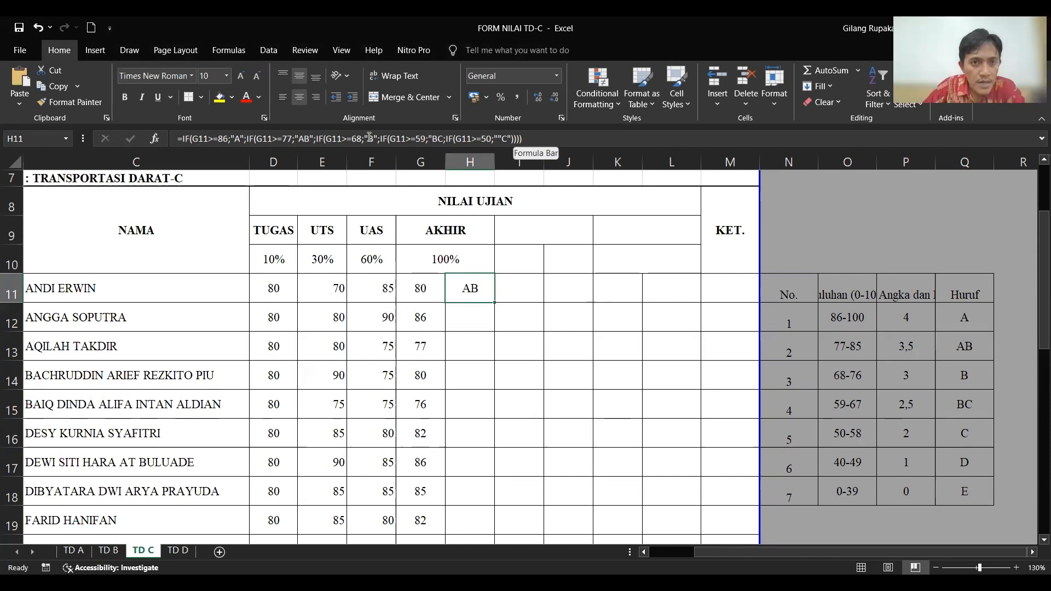
click(501, 138)
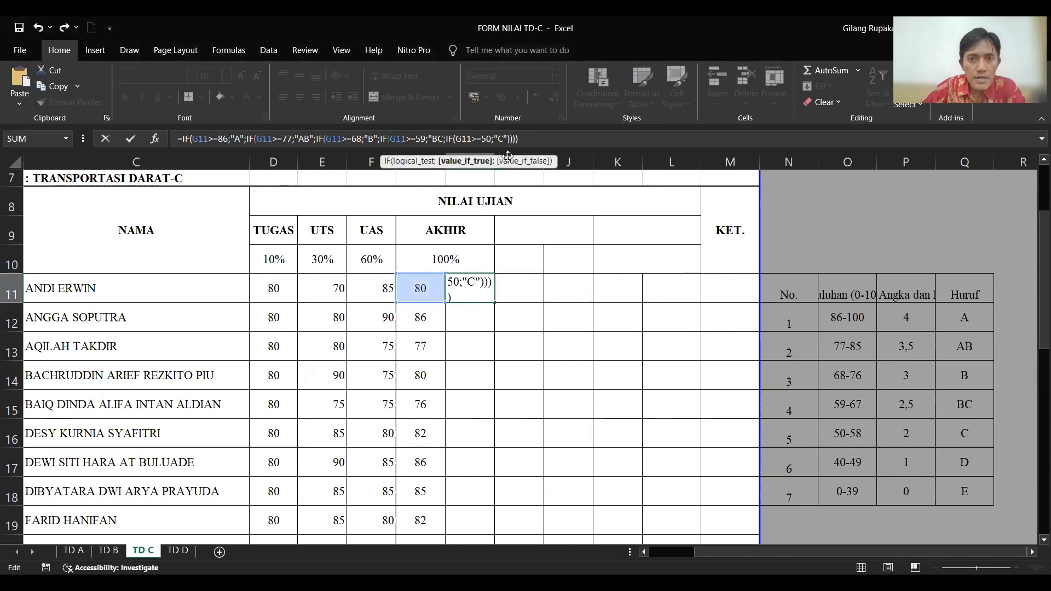
click(571, 140)
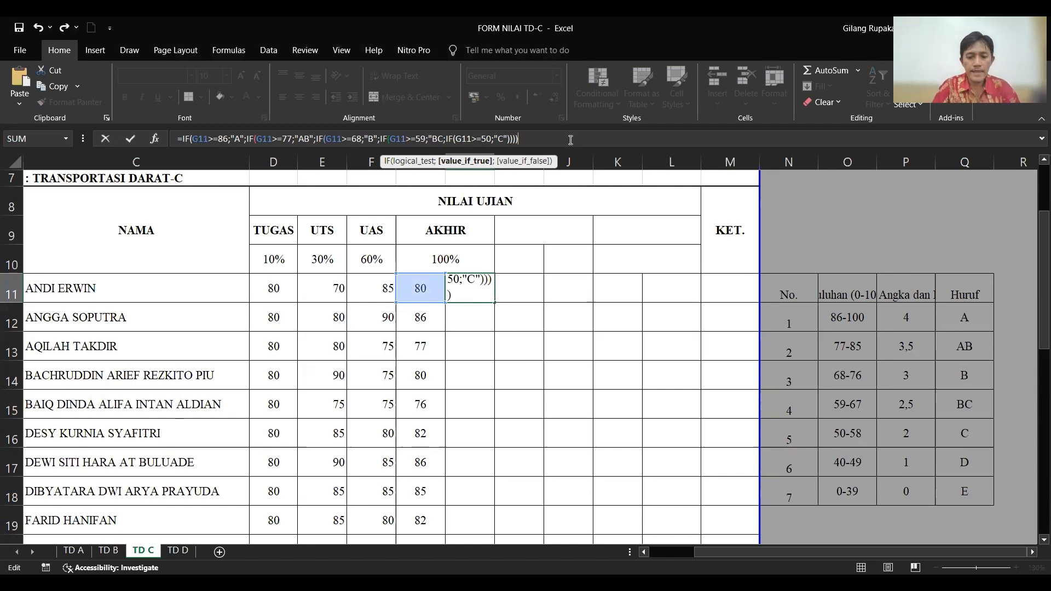
text())
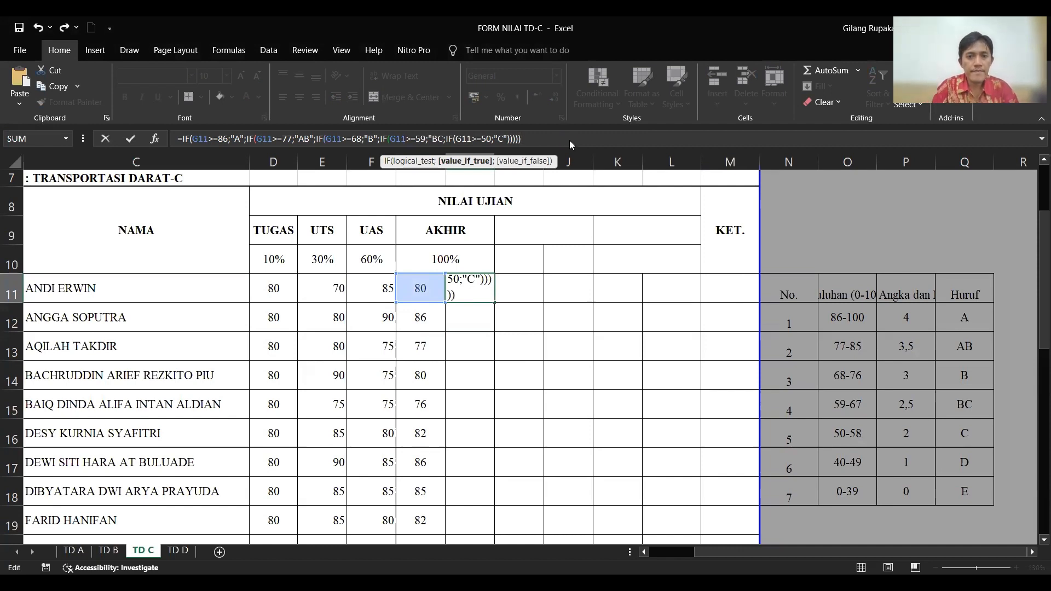
key(Return)
Fill the H11 letter-grade formula down column H to the last student in row 34
click(465, 299)
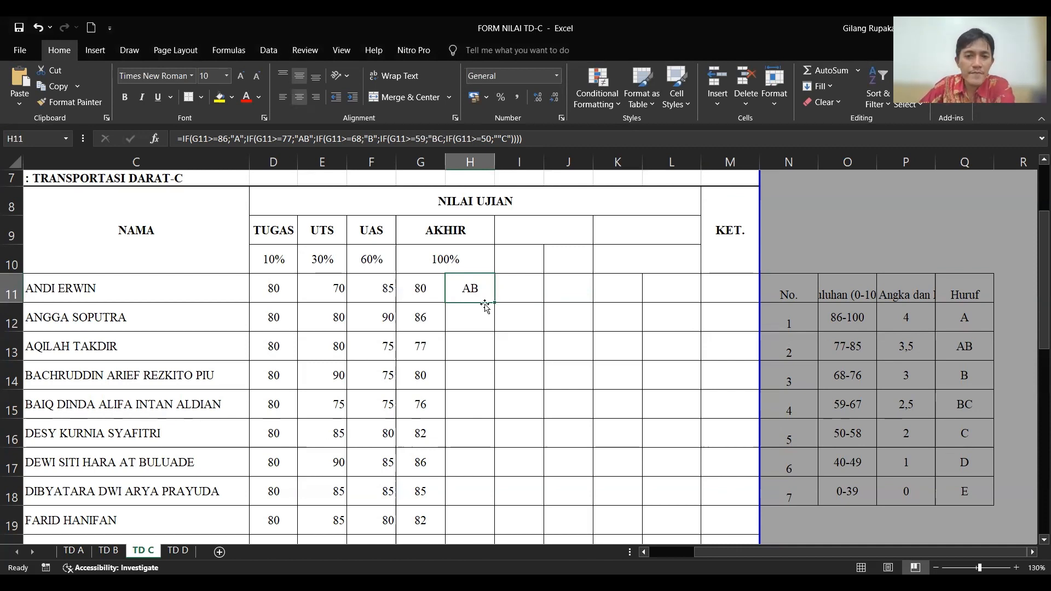
click(408, 288)
click(484, 296)
drag(495, 303, 495, 519)
click(521, 426)
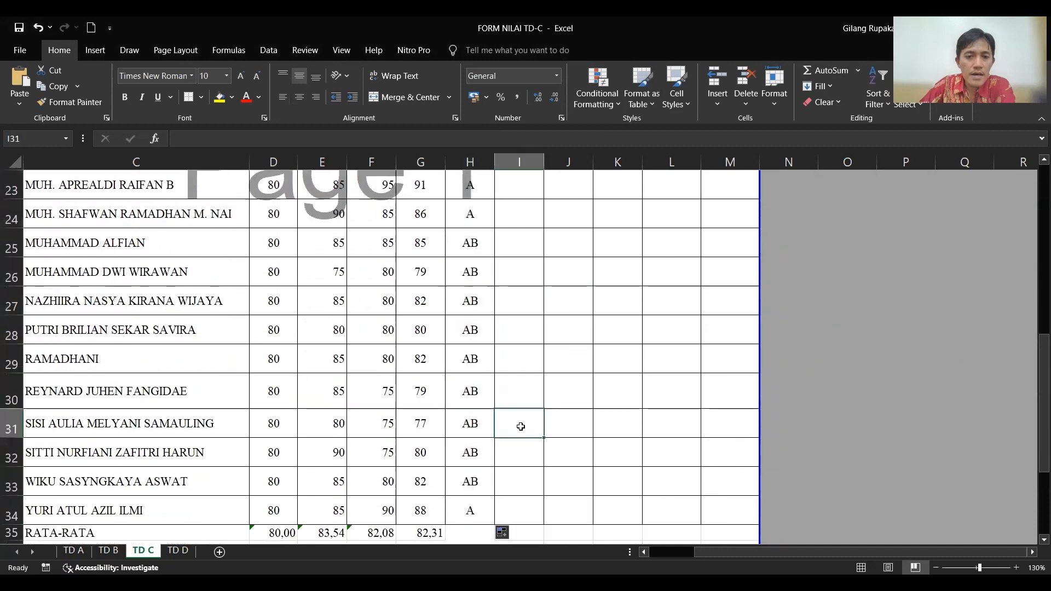
Check the letter grades in column H against each student's AKHIR score and the grade table, down to the averages row
scroll(521, 426, up, 3)
scroll(521, 427, up, 2)
scroll(521, 425, down, 1)
scroll(521, 425, up, 1)
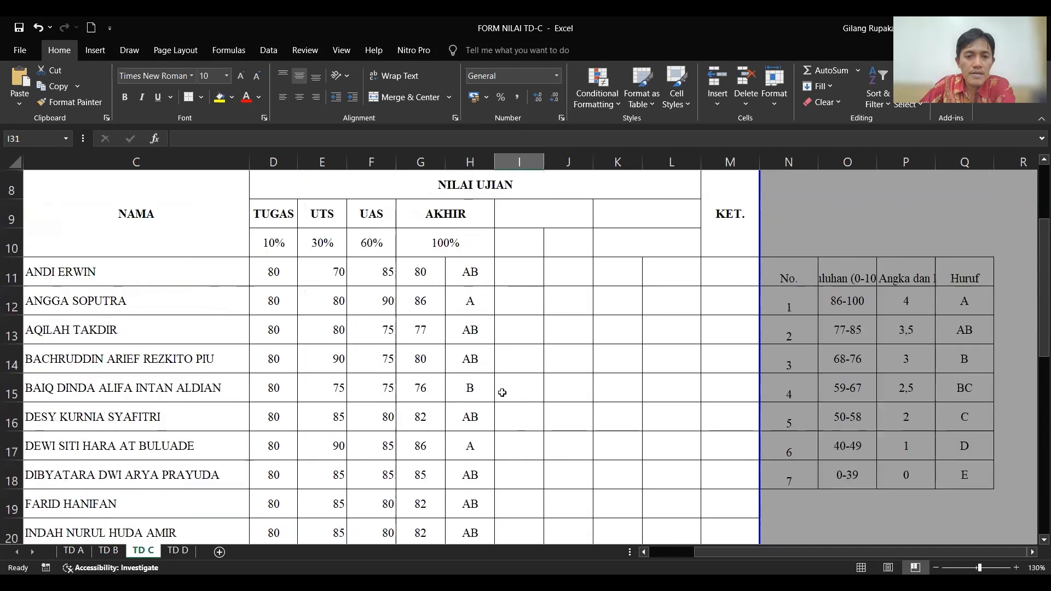
click(113, 298)
scroll(481, 389, down, 1)
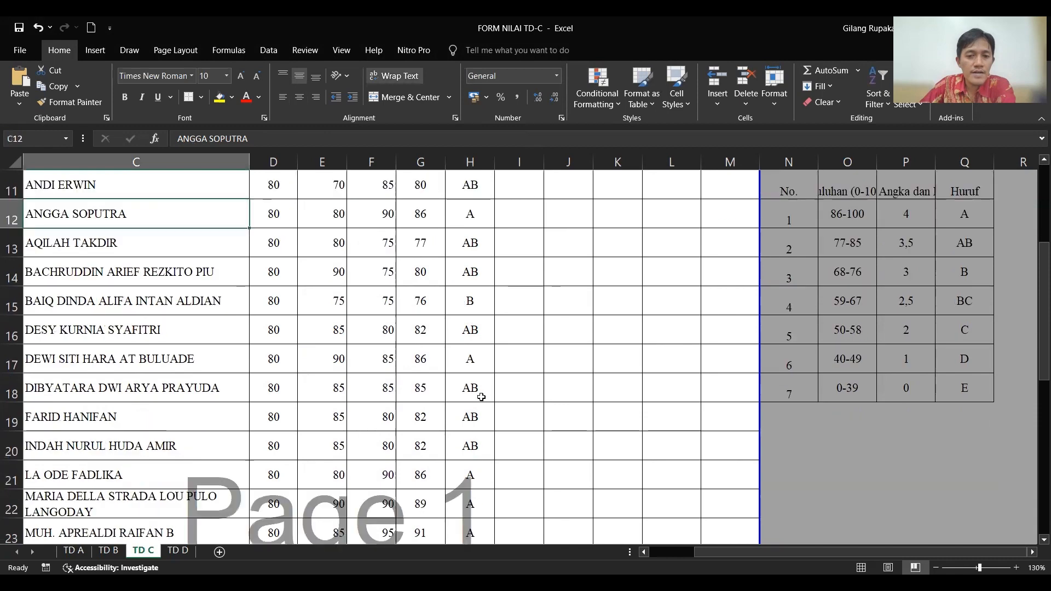
click(168, 363)
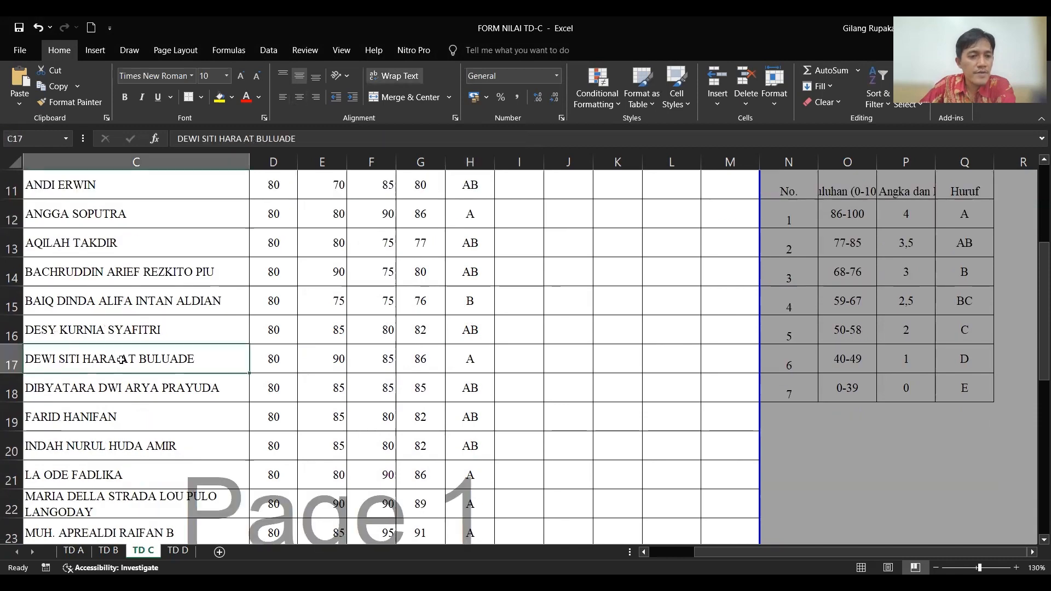
scroll(304, 363, down, 2)
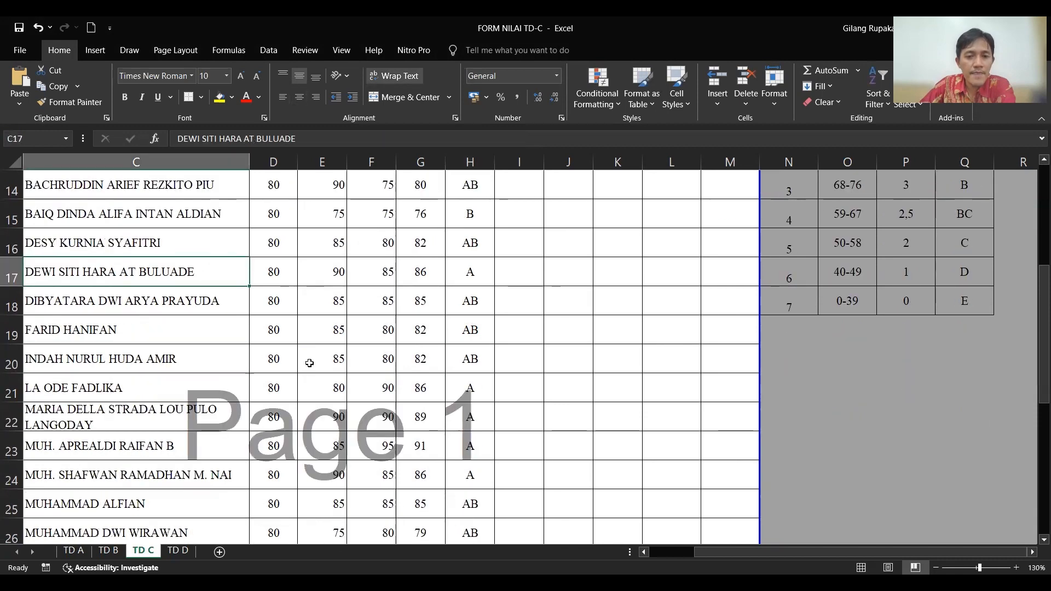
drag(473, 303, 470, 390)
scroll(470, 390, down, 3)
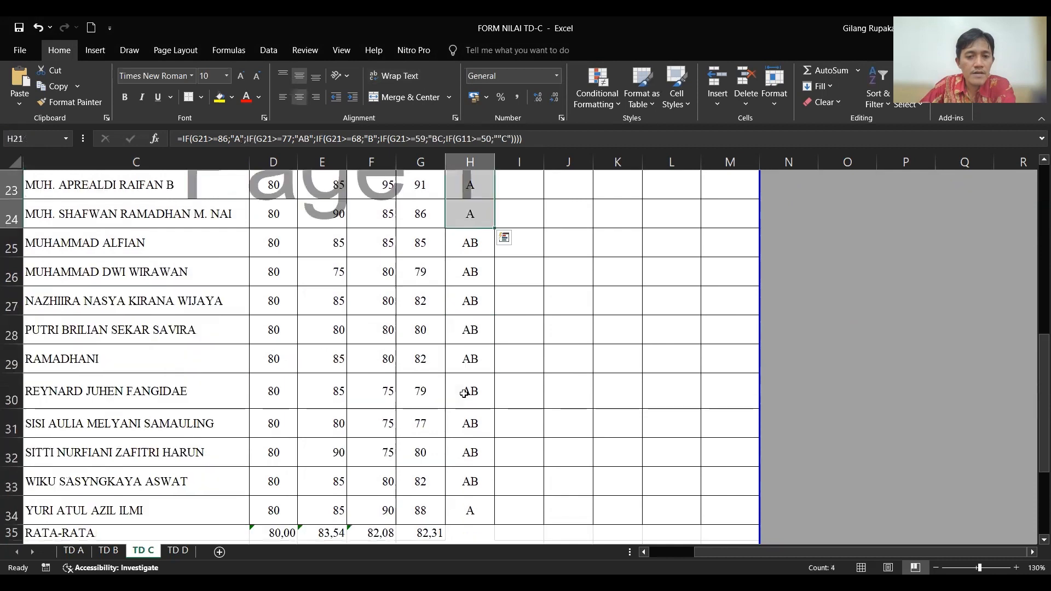
click(471, 424)
scroll(472, 422, up, 8)
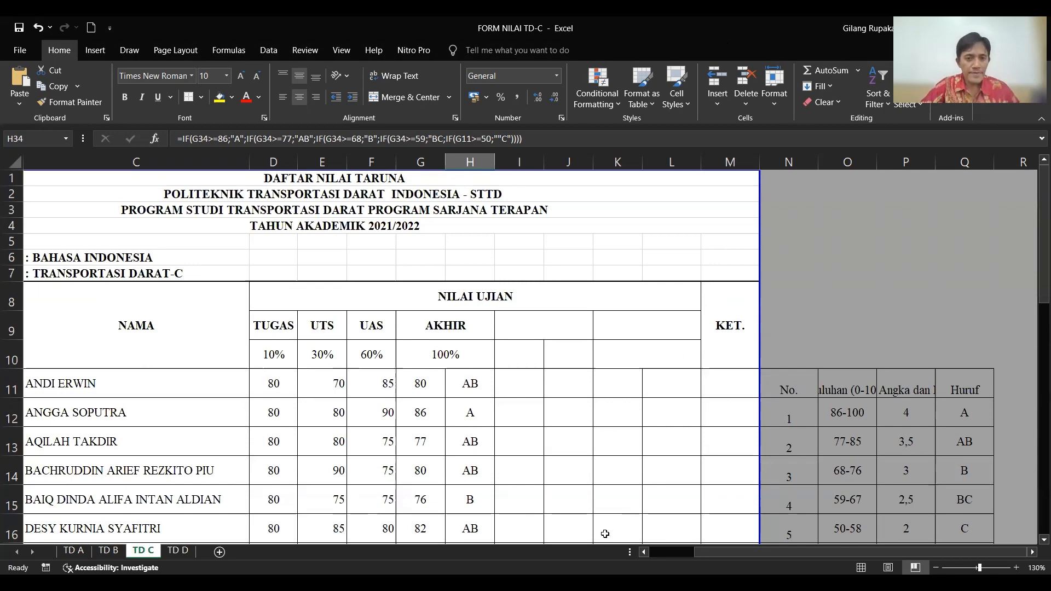
scroll(624, 435, down, 9)
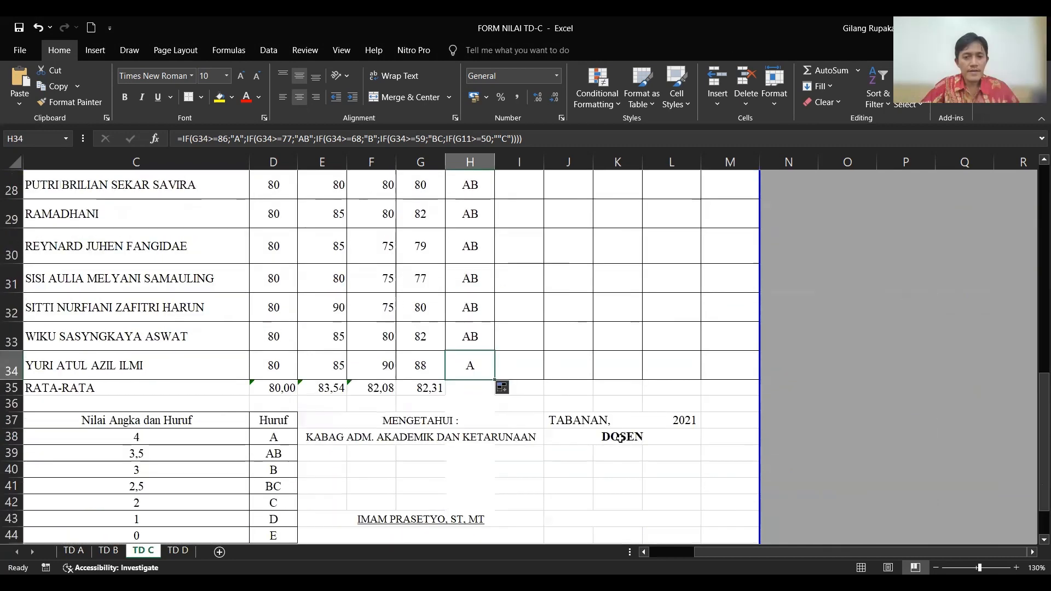
click(597, 472)
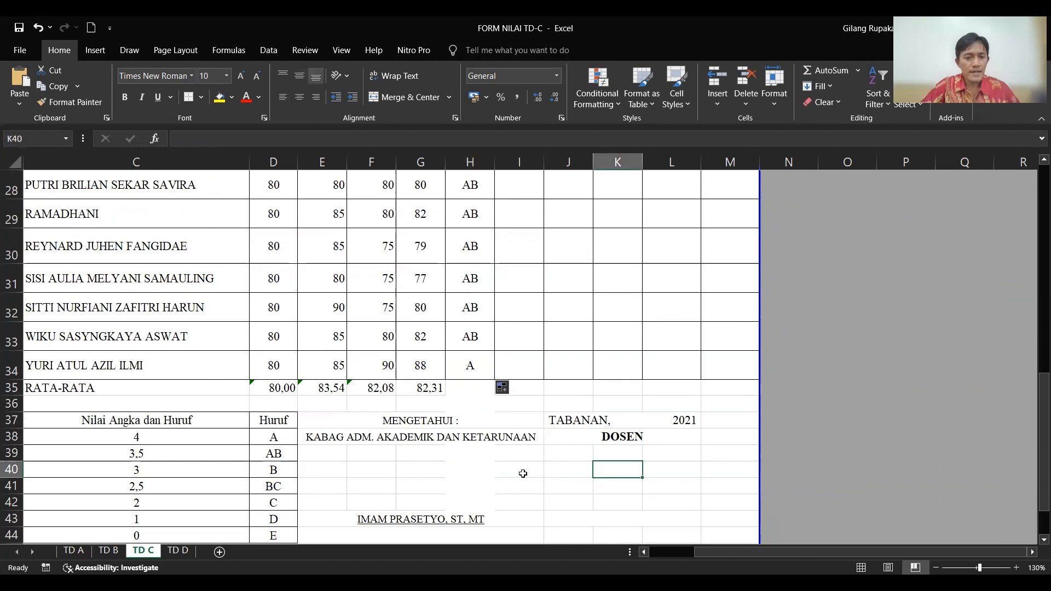
scroll(486, 457, up, 5)
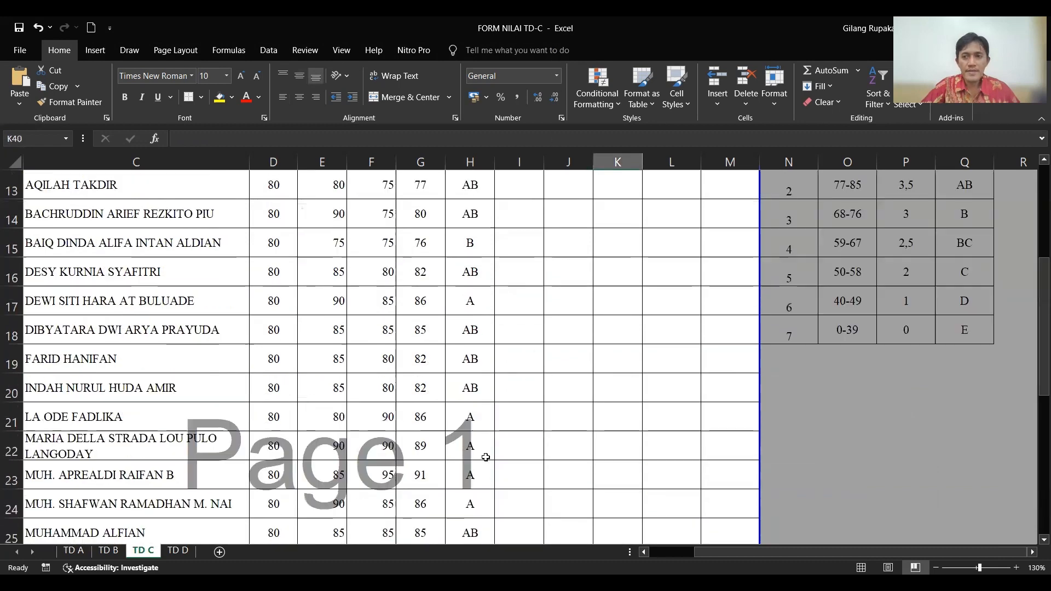
scroll(485, 457, up, 4)
click(580, 229)
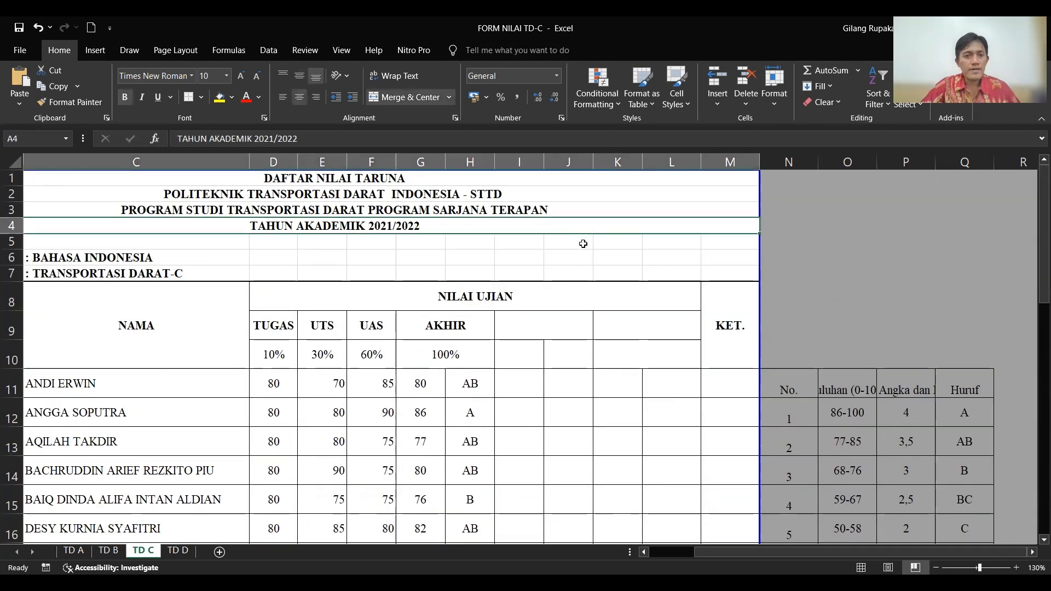
click(583, 244)
click(525, 257)
click(602, 242)
click(676, 258)
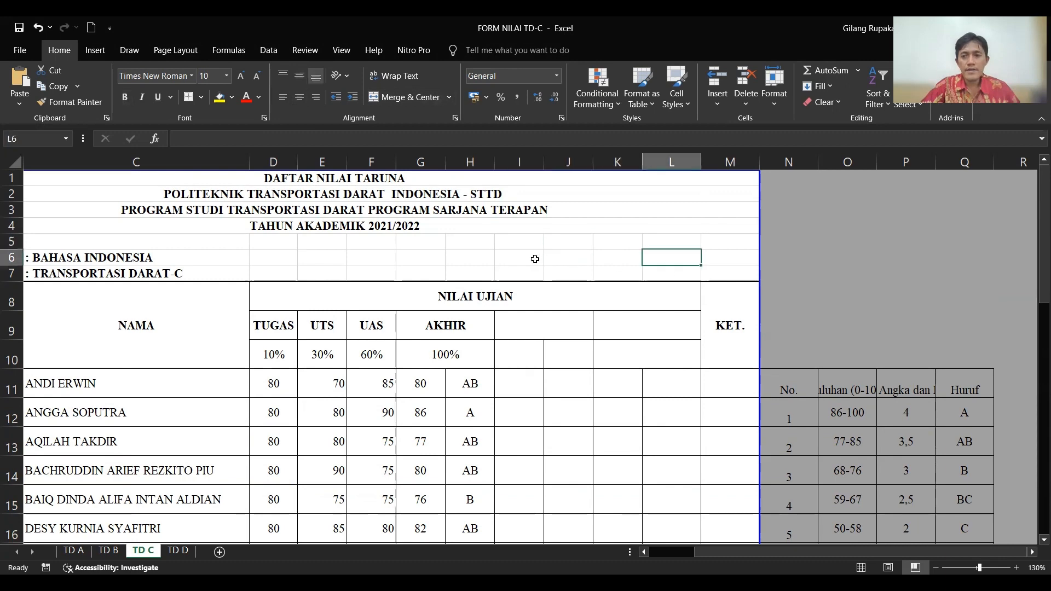
click(408, 242)
click(723, 241)
key(Down)
key(Down)
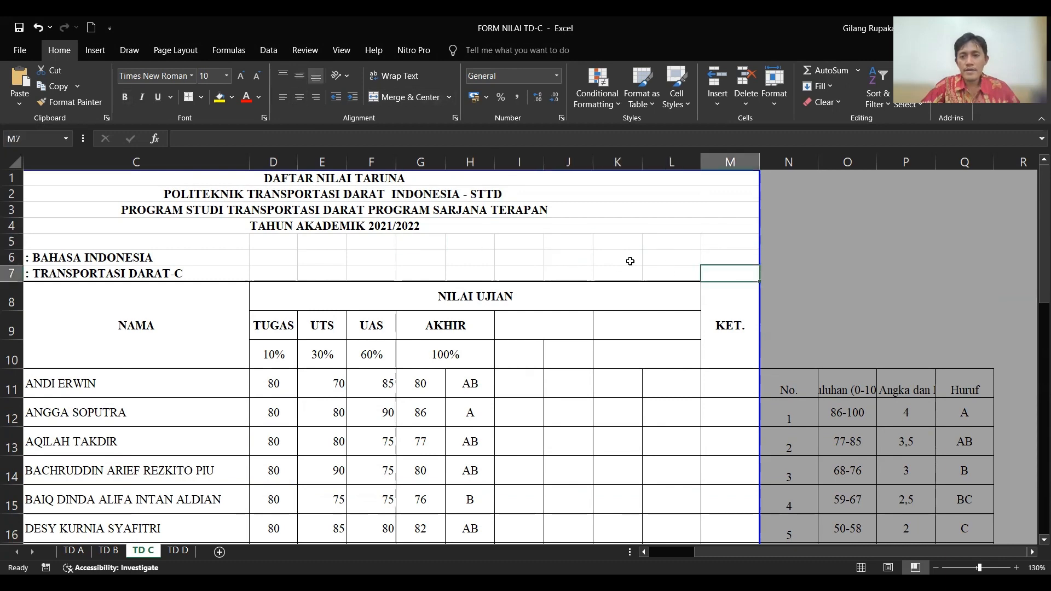
click(630, 261)
scroll(863, 295, down, 3)
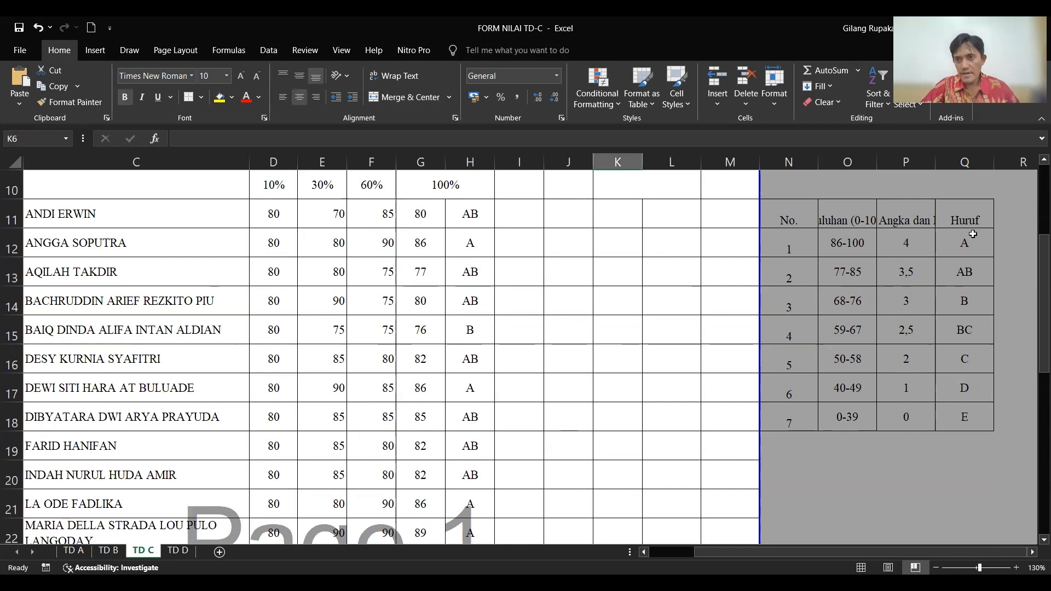